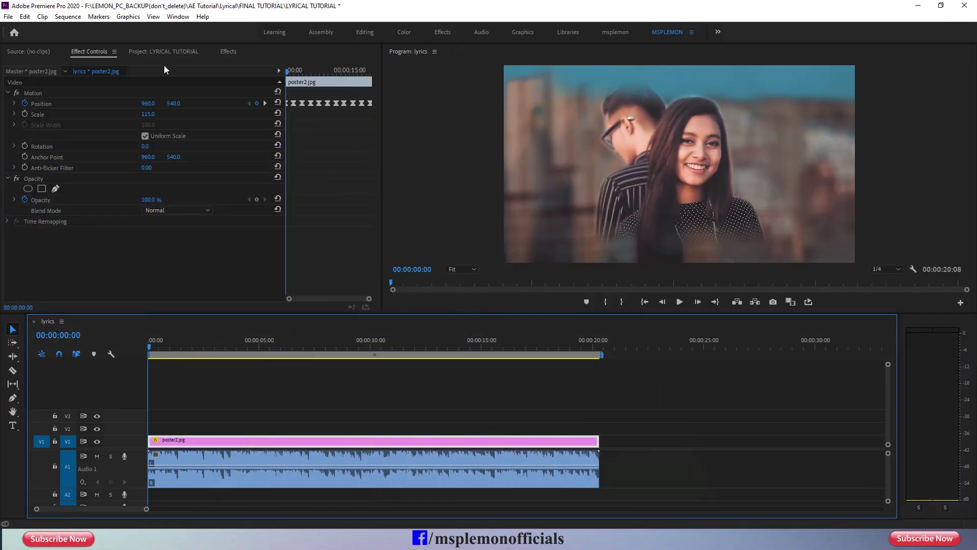
Place Triangle Glitch Symbol on V2, cut it at the song's end, and blend it with Screen
left_click(163, 51)
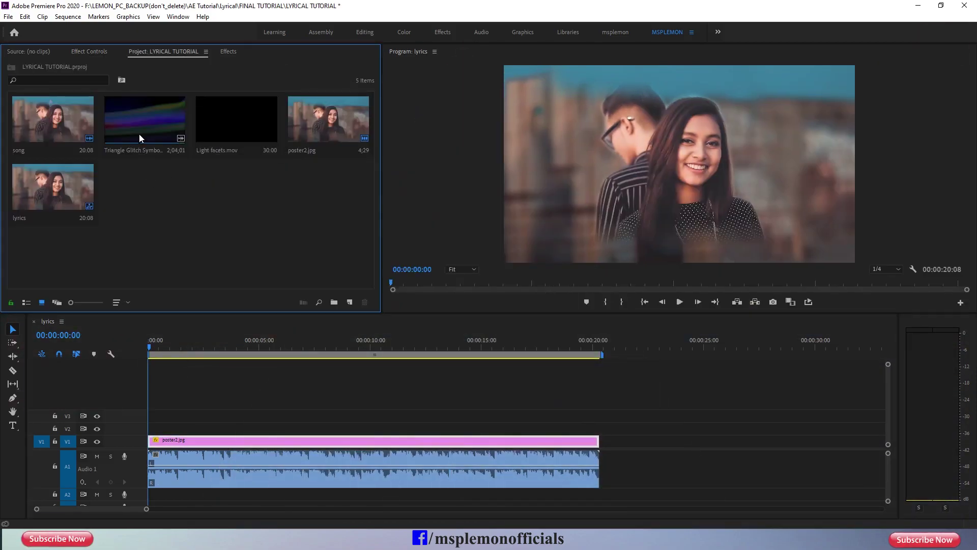
left_click_drag(145, 119, 255, 430)
key("space")
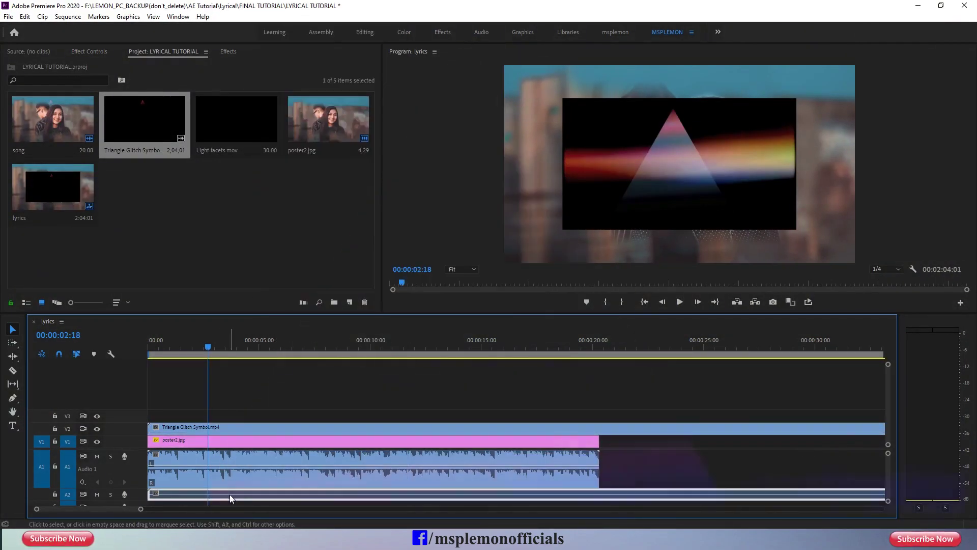
key("Down")
key("ctrl+k")
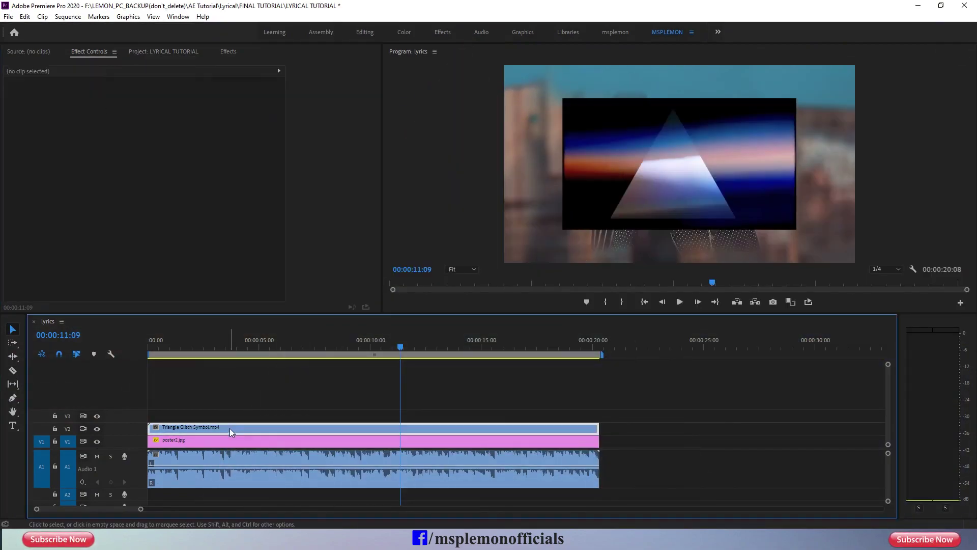
left_click(229, 427)
left_click(181, 212)
left_click(175, 306)
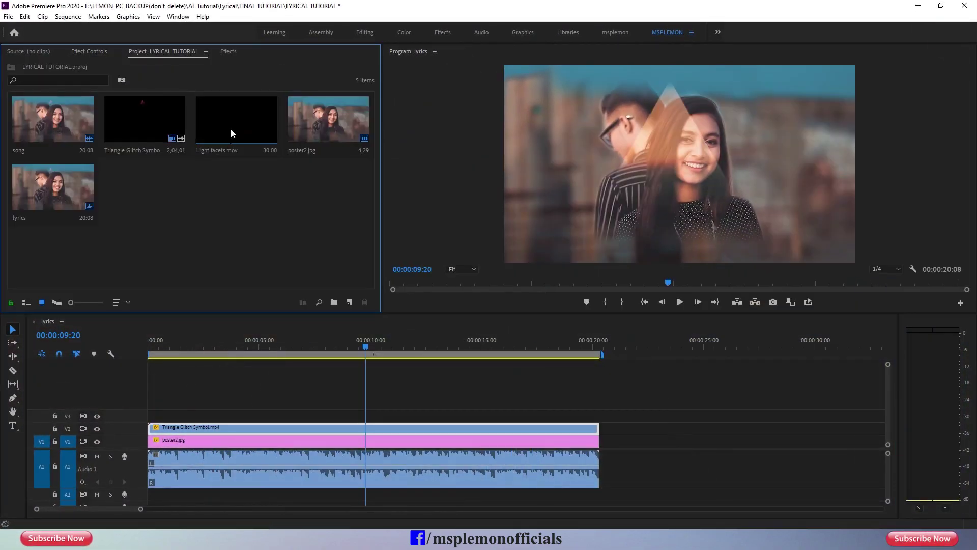
Add Light facets.mov on V3, trim it to end at 20:08, and set it to Screen
left_click_drag(229, 131, 152, 415)
left_click_drag(813, 415, 599, 415)
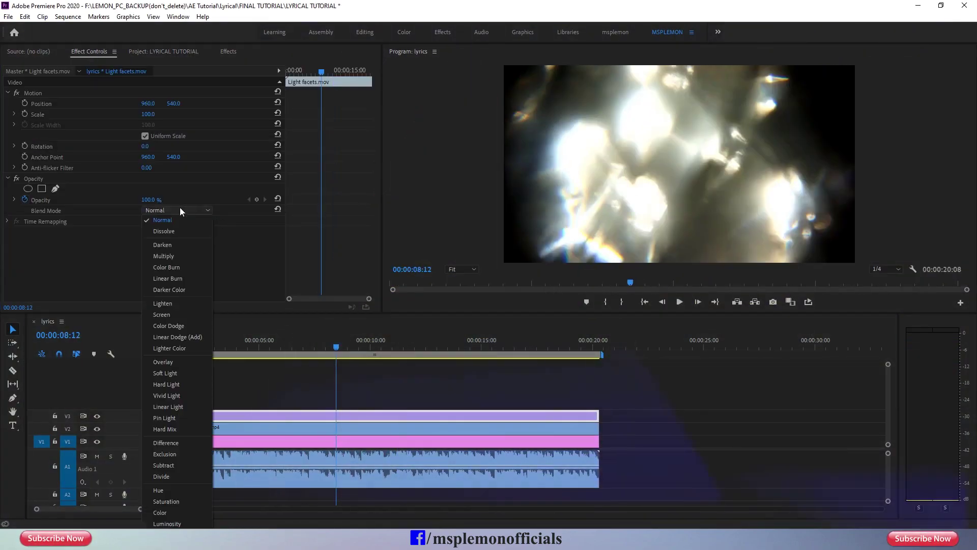
left_click(190, 216)
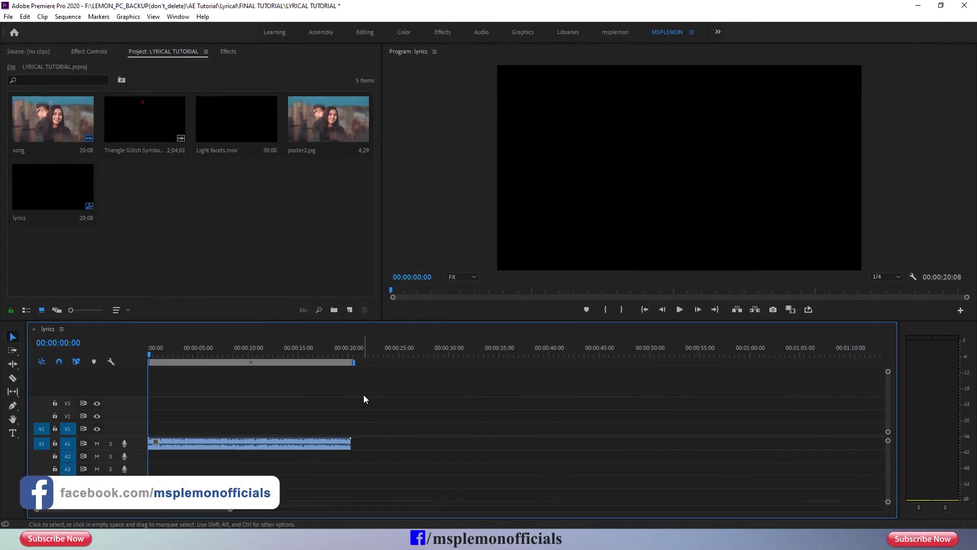
Select the lyrics sequence, then switch to the Lyrical Video Assets folder window
left_click(226, 248)
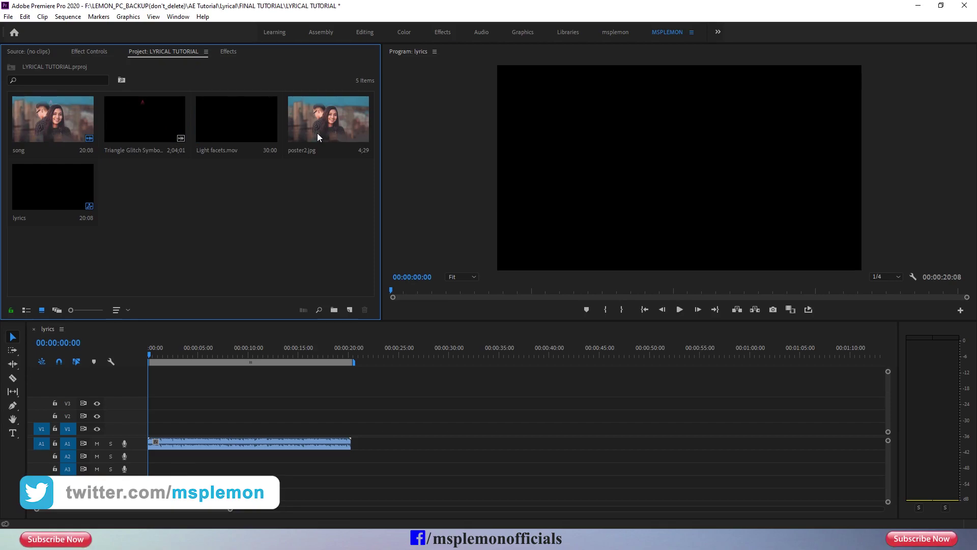
left_click(41, 203)
left_click(185, 413)
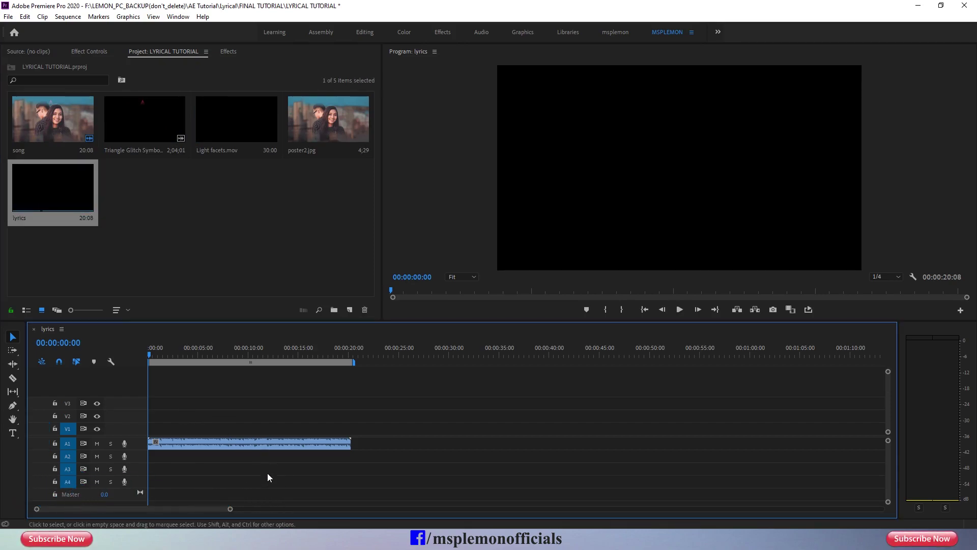
key("alt+Tab")
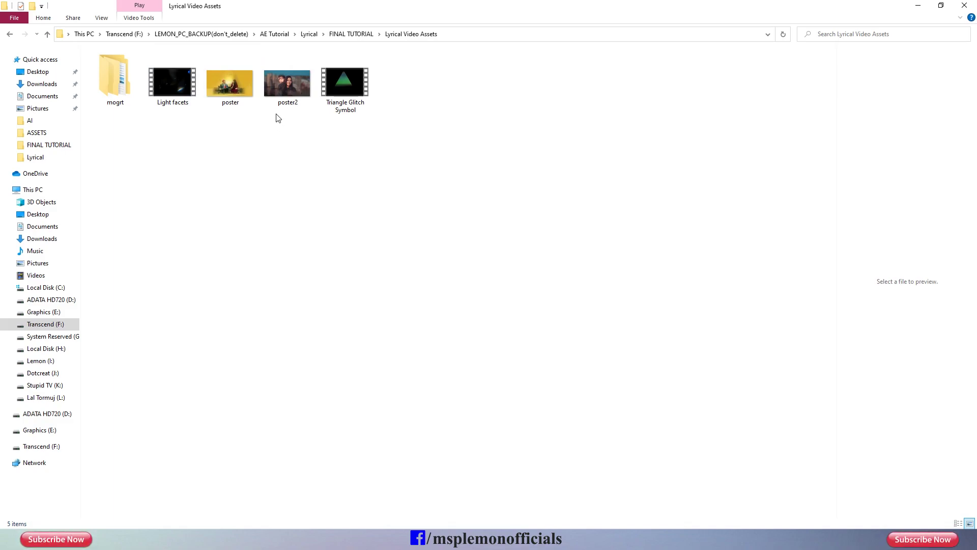
Show the folder as extra large icons and check the Colorful MOGRT Titles and Fonts link file
left_click(108, 23)
left_click(117, 33)
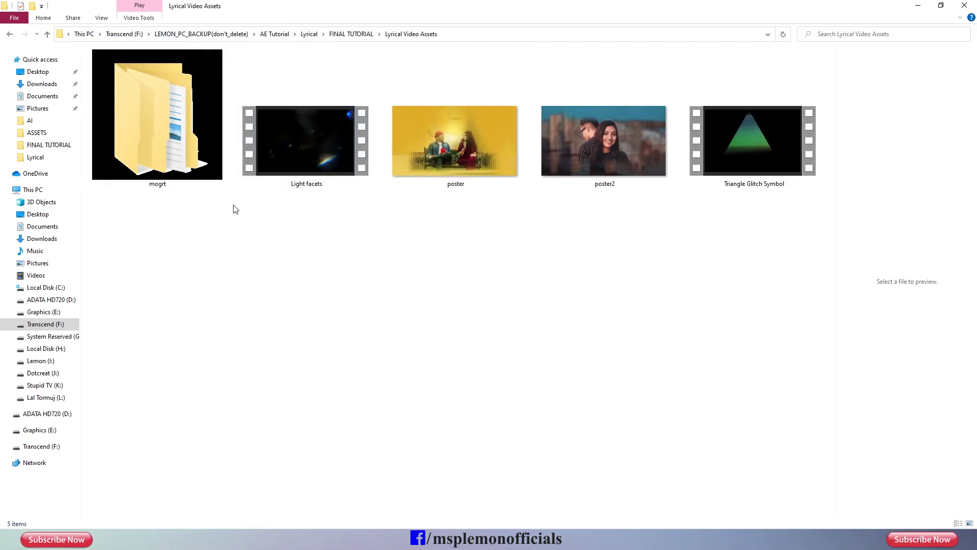
double_click(150, 141)
double_click(129, 71)
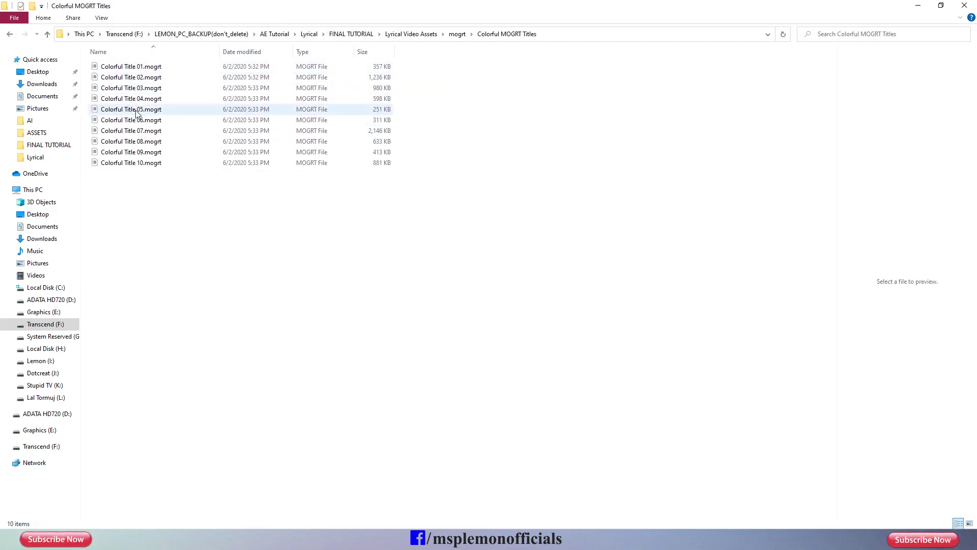
left_click(46, 33)
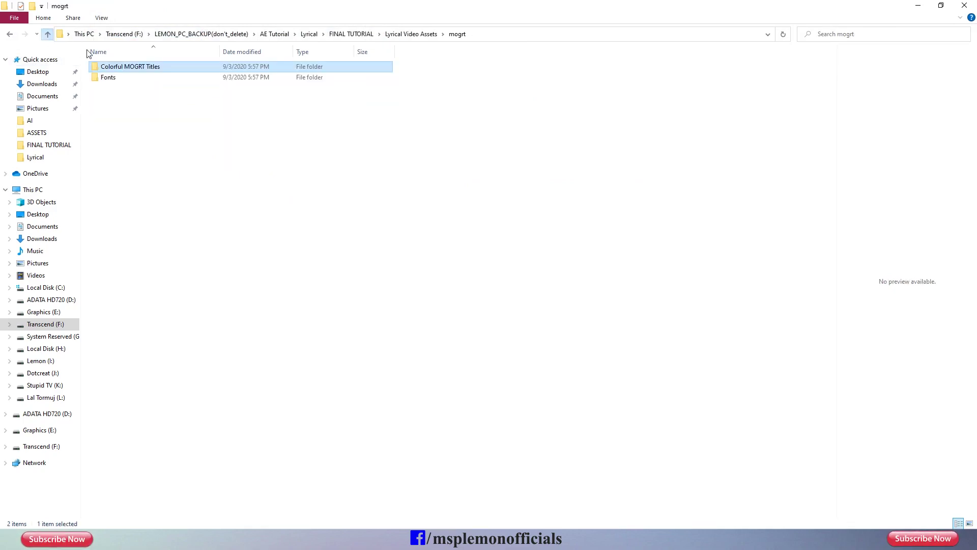
double_click(120, 81)
double_click(113, 69)
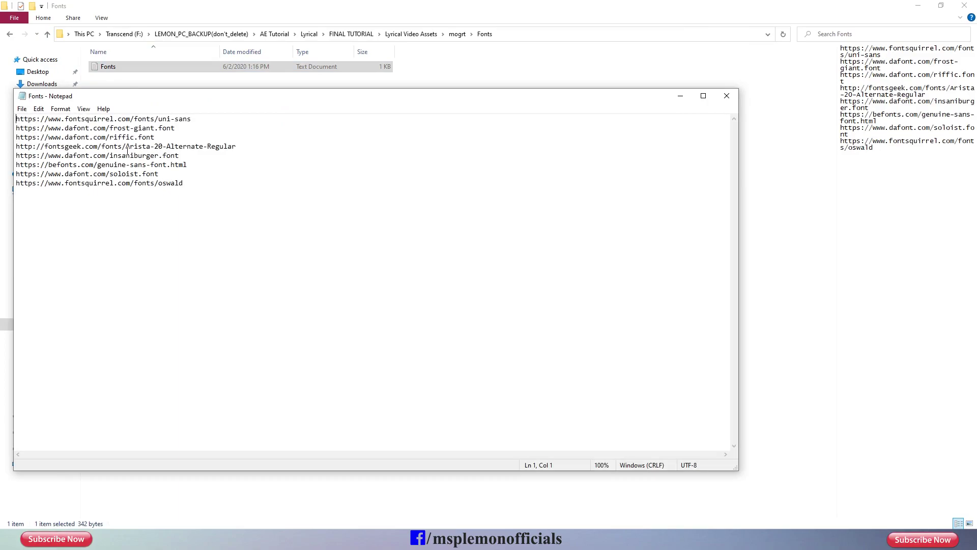
left_click(727, 96)
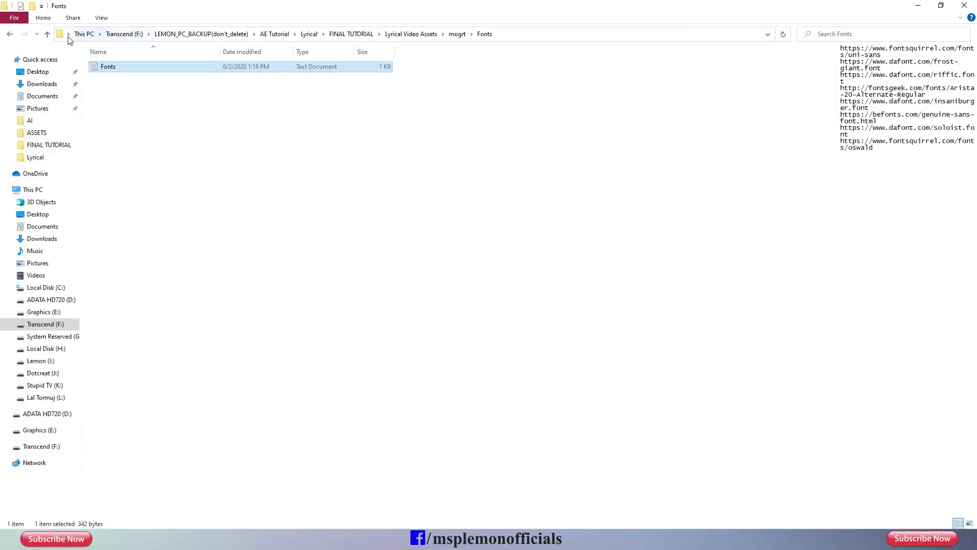
Return to Lyrical Video Assets and preview Light facets, poster, poster2 and Triangle Glitch Symbol
left_click(47, 35)
left_click(46, 34)
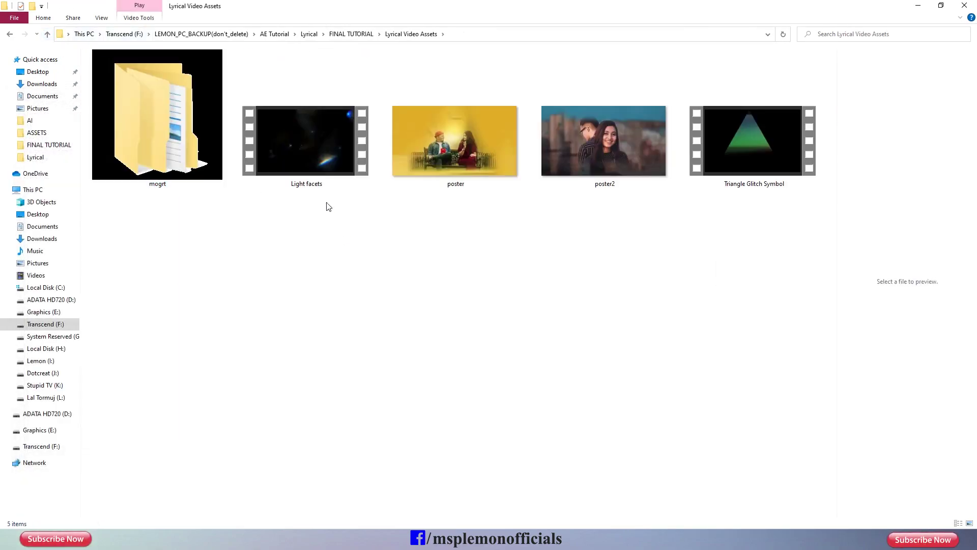
left_click(307, 161)
left_click(478, 151)
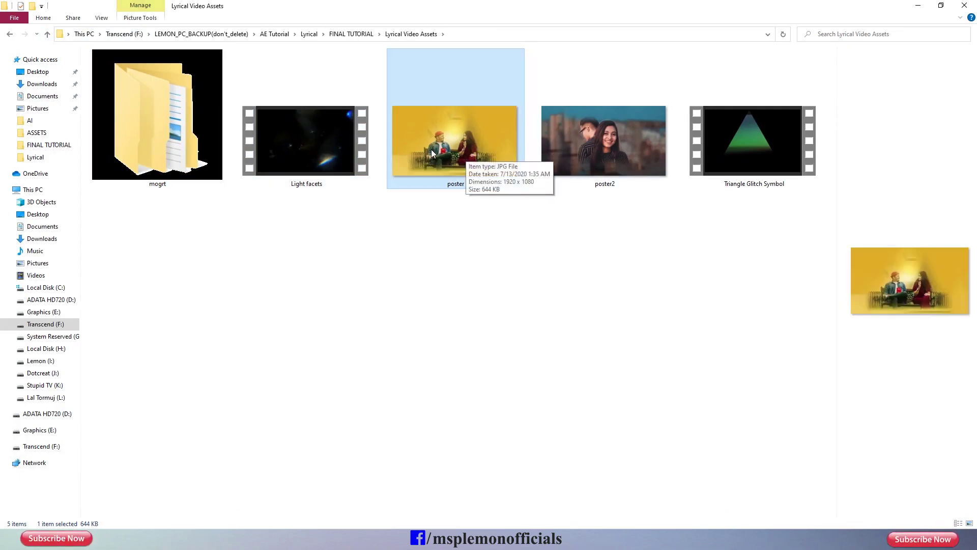
left_click(569, 145)
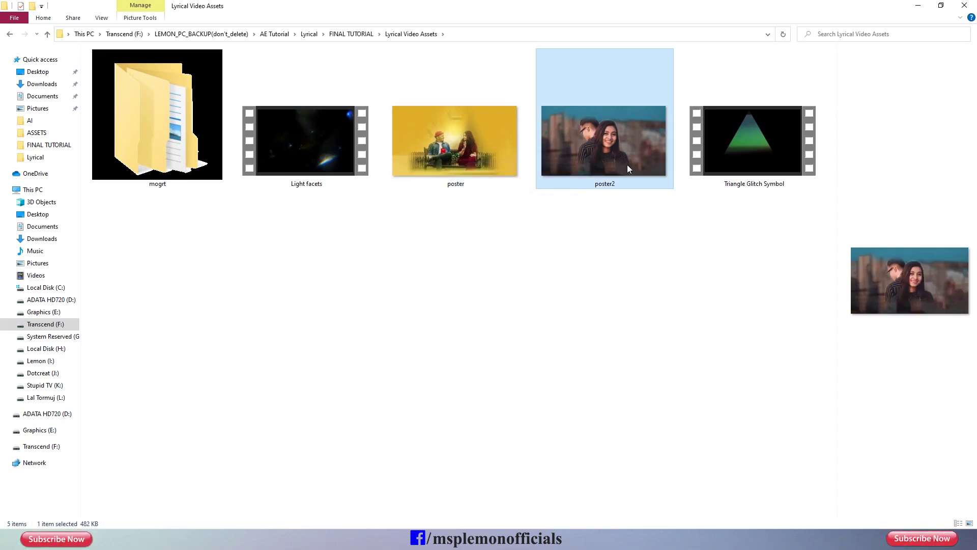
left_click(752, 158)
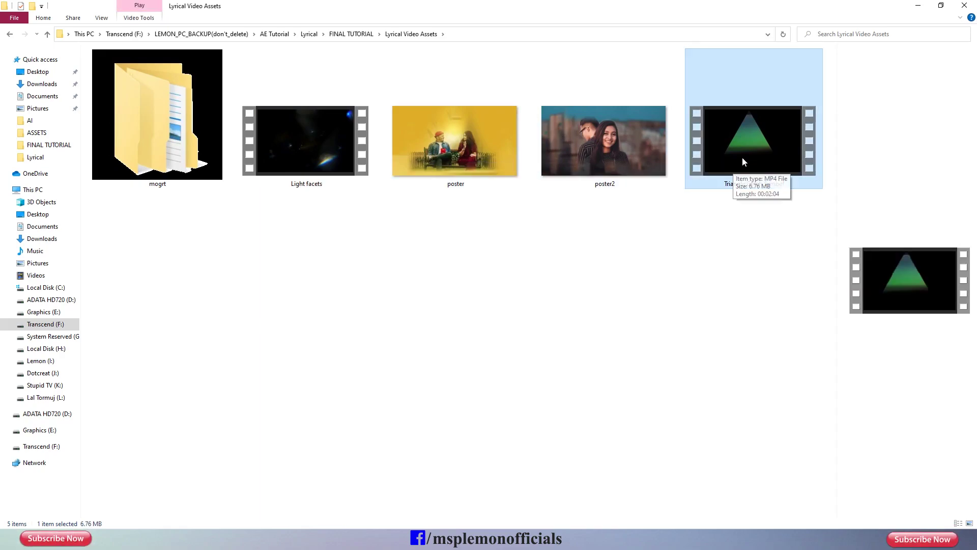
left_click(454, 250)
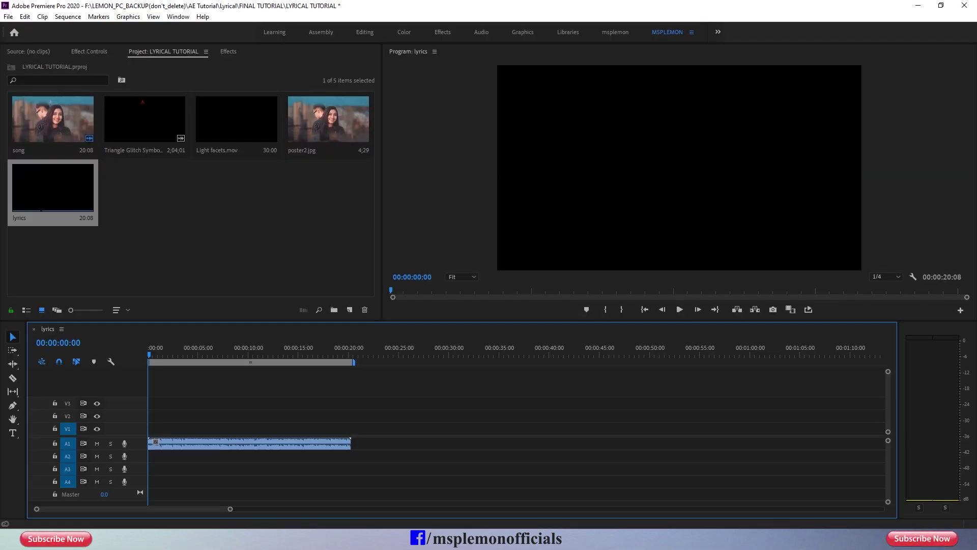
Expand the Audio 1 track, zoom the timeline in on the song, and rebalance the track dividers
double_click(140, 440)
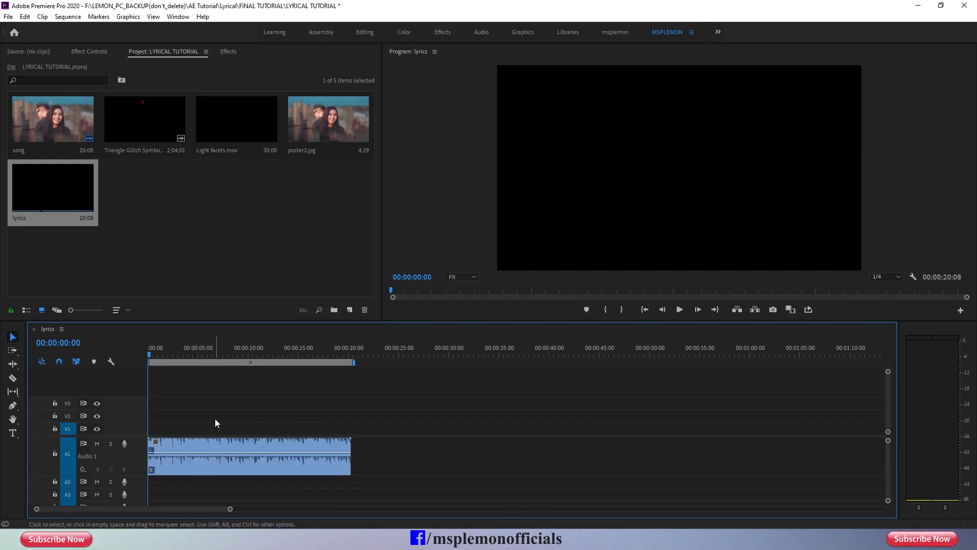
scroll(226, 514, "up", 3)
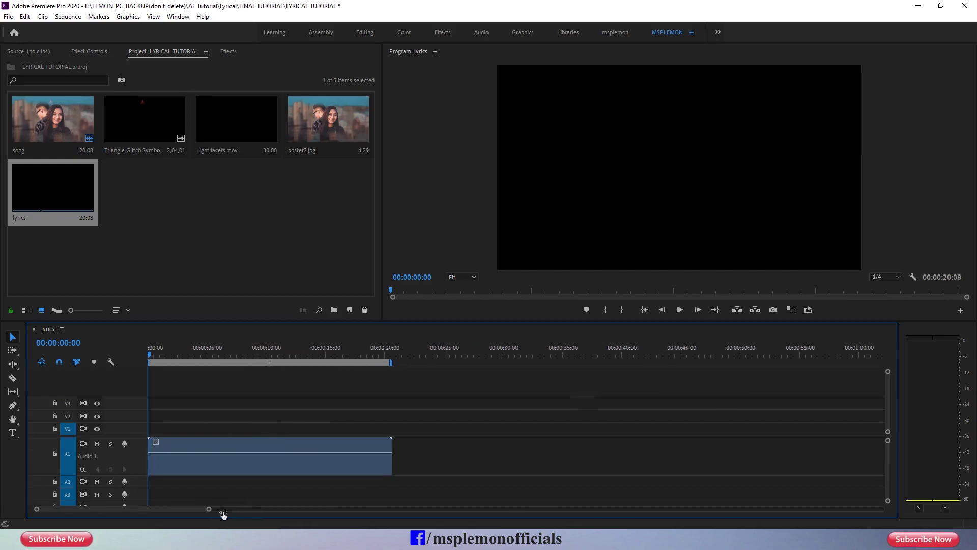
scroll(213, 517, "up", 4)
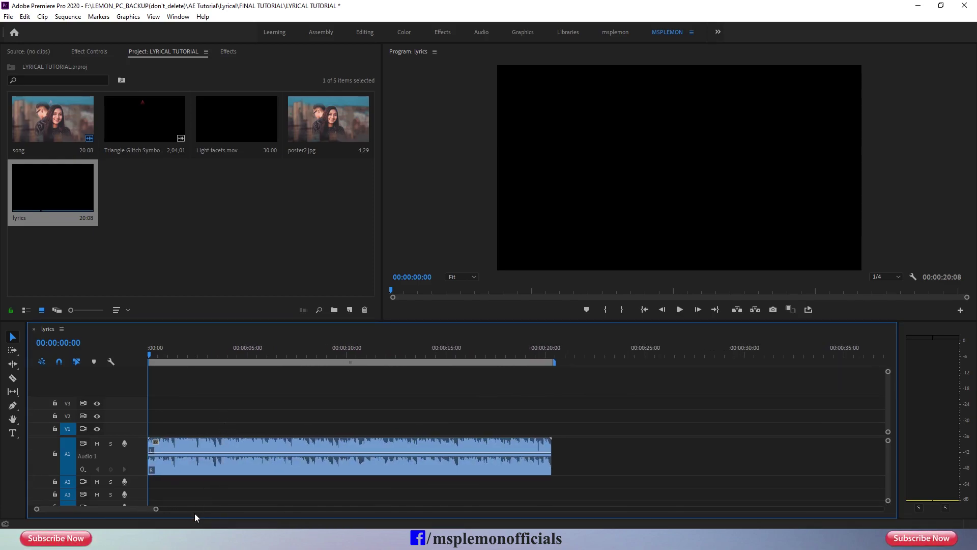
scroll(162, 513, "up", 1)
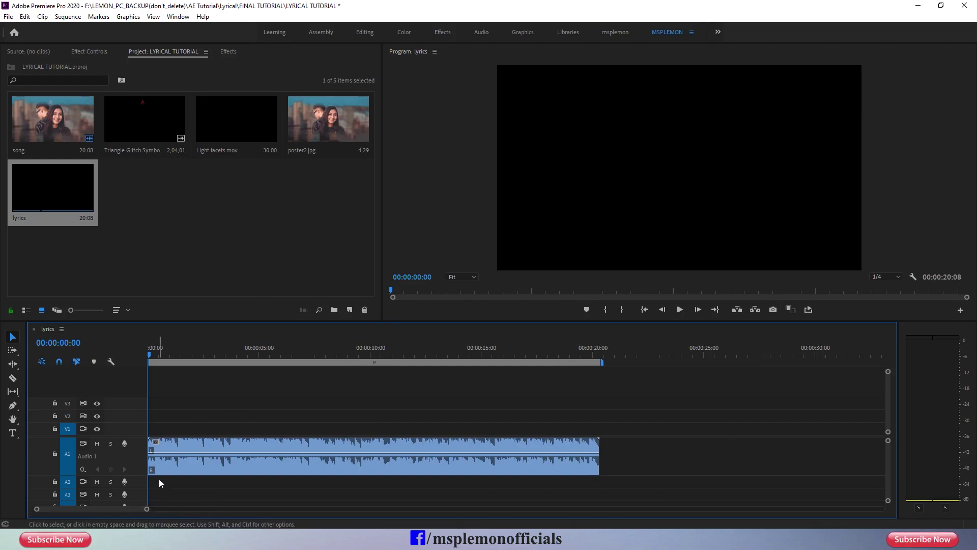
left_click_drag(147, 441, 147, 464)
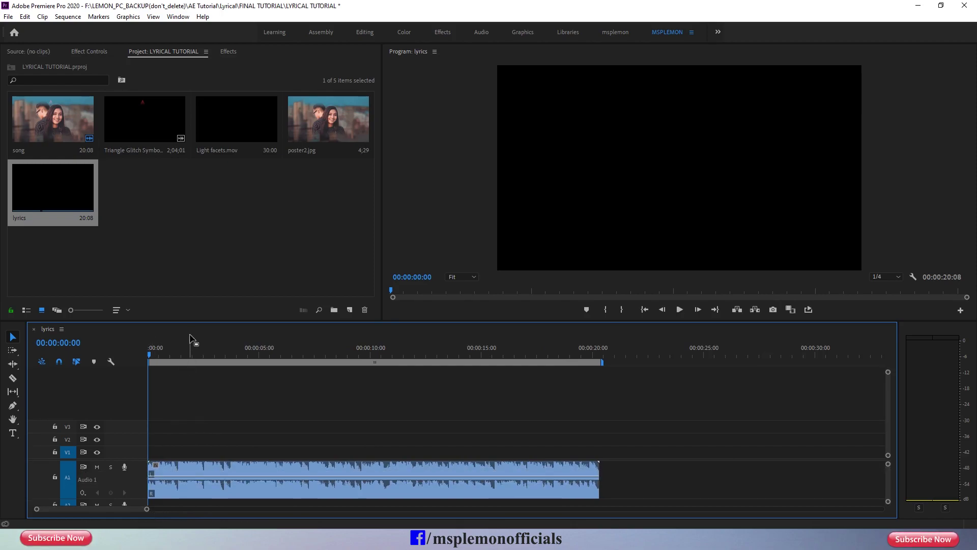
left_click_drag(189, 324, 190, 317)
left_click_drag(144, 460, 144, 452)
Play through the song, then return the playhead to the start of the sequence
key("space")
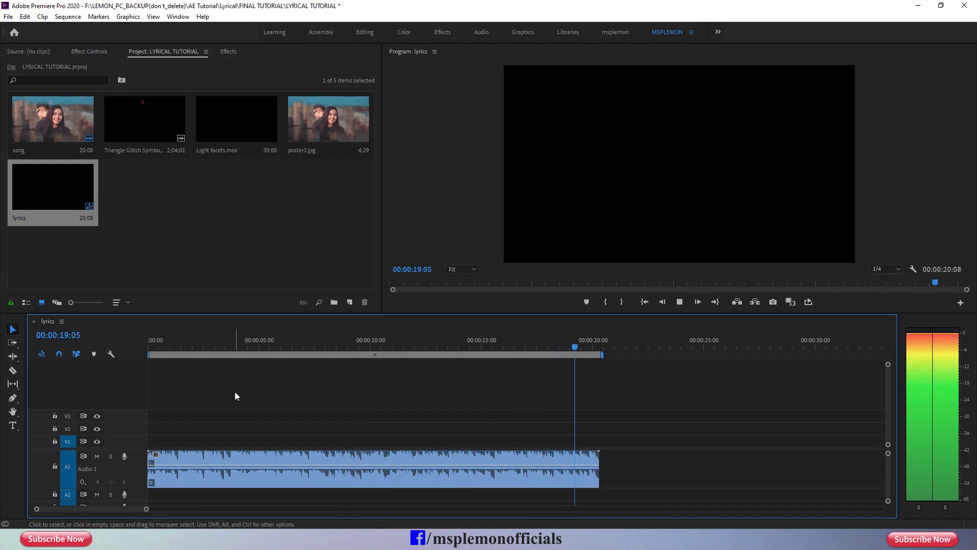
key("space")
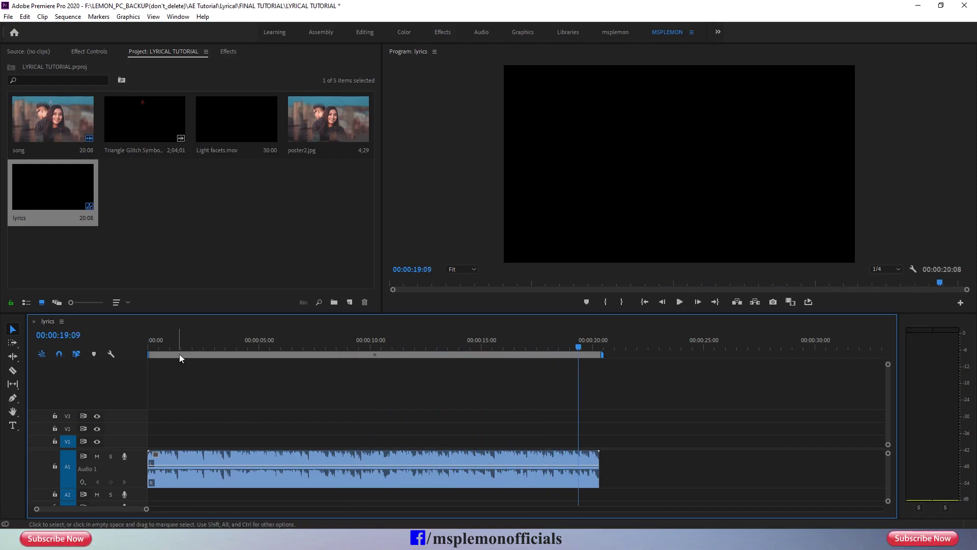
left_click_drag(162, 349, 150, 352)
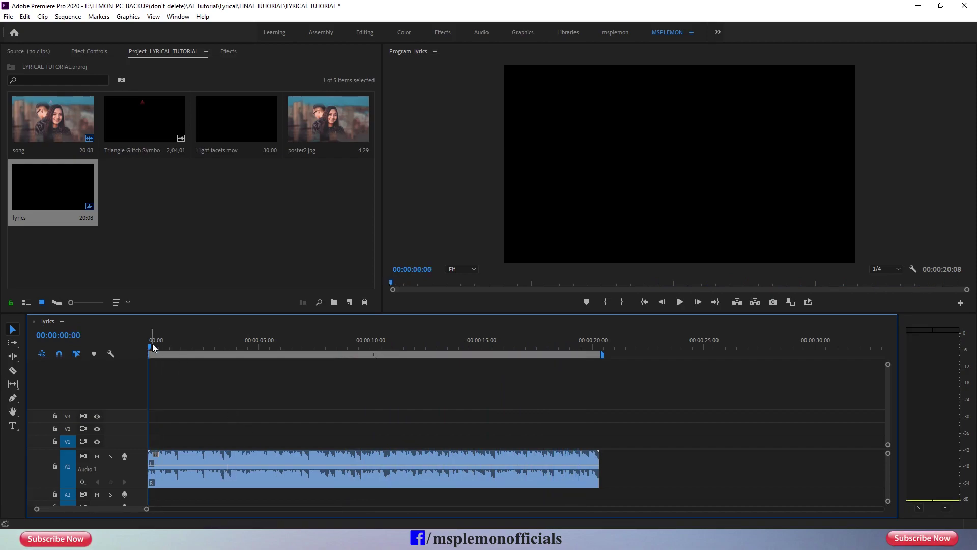
left_click(310, 138)
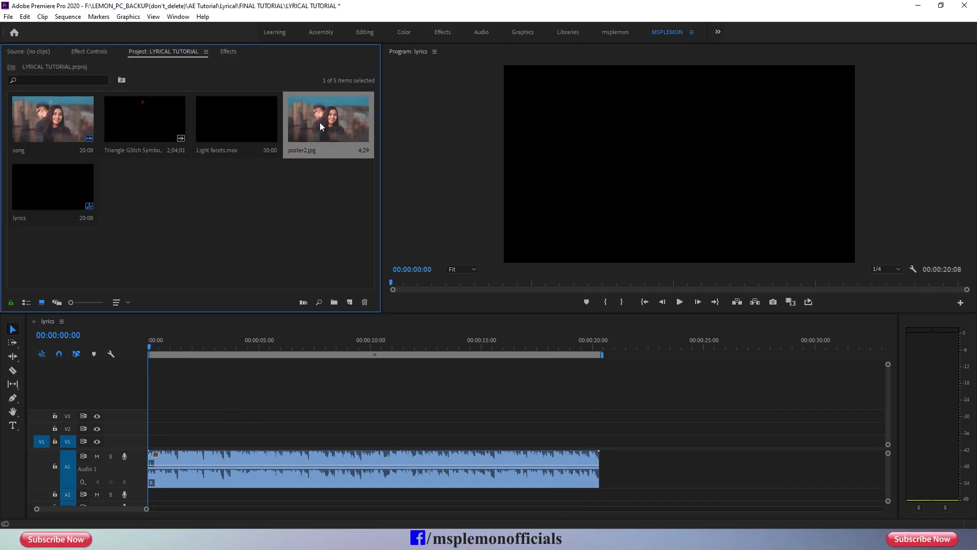
Place poster2.jpg on V1 and extend it to end with the audio at 20:08
left_click_drag(297, 194, 159, 450)
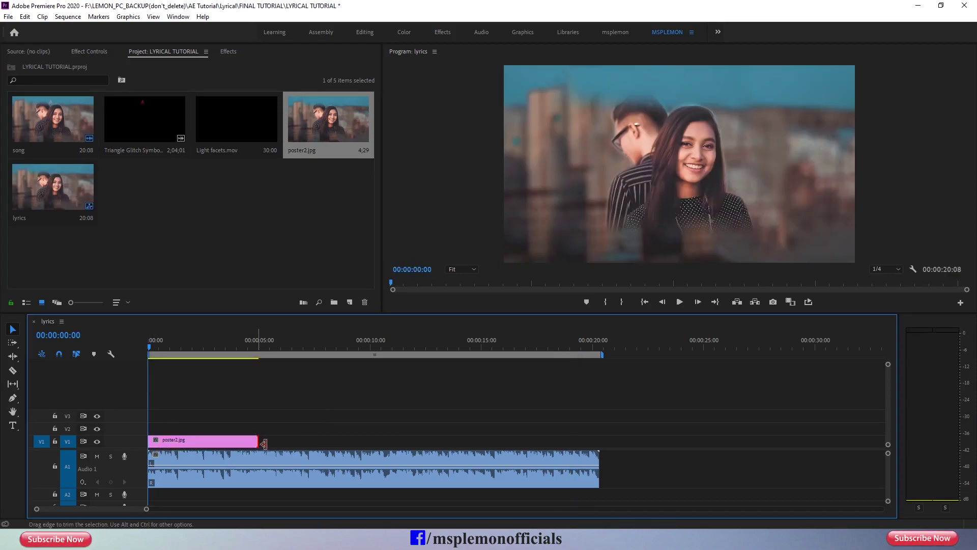
left_click_drag(264, 443, 310, 442)
left_click_drag(509, 440, 553, 439)
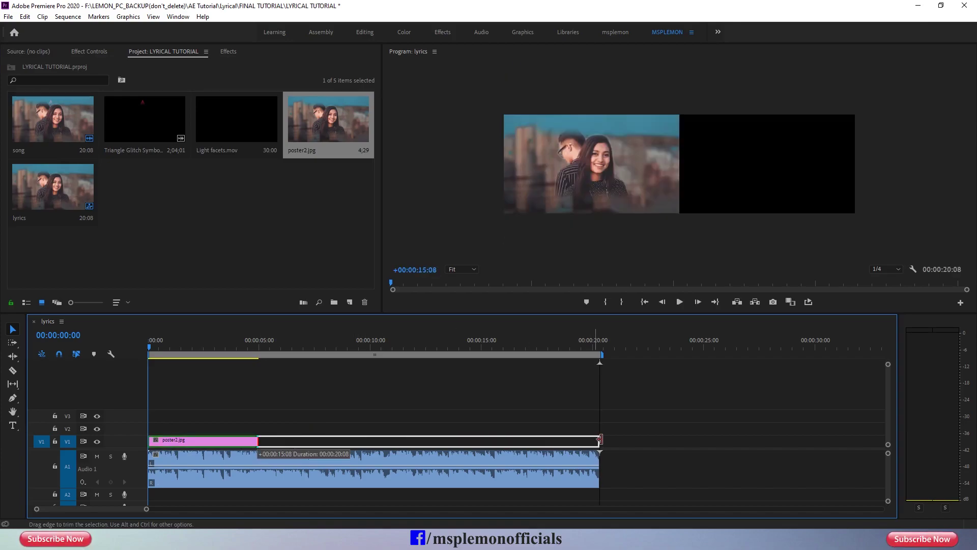
left_click_drag(601, 439, 599, 439)
left_click(362, 439)
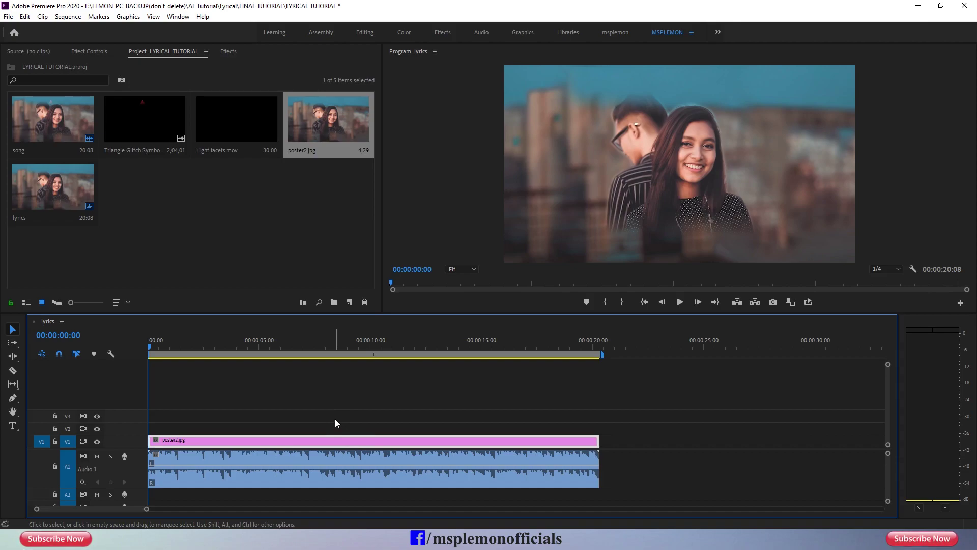
left_click(557, 212)
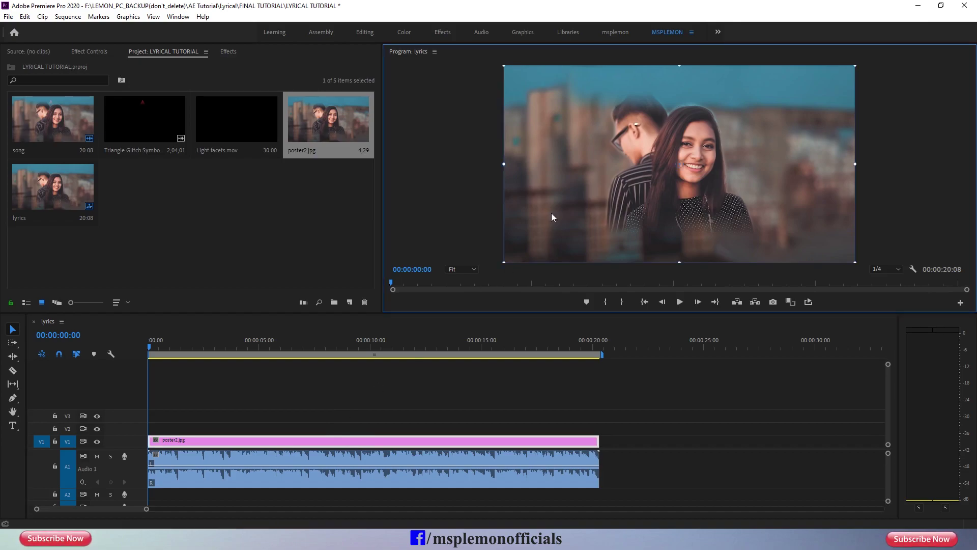
Set the poster2.jpg Scale to 115 in Effect Controls
left_click(88, 52)
left_click(153, 114)
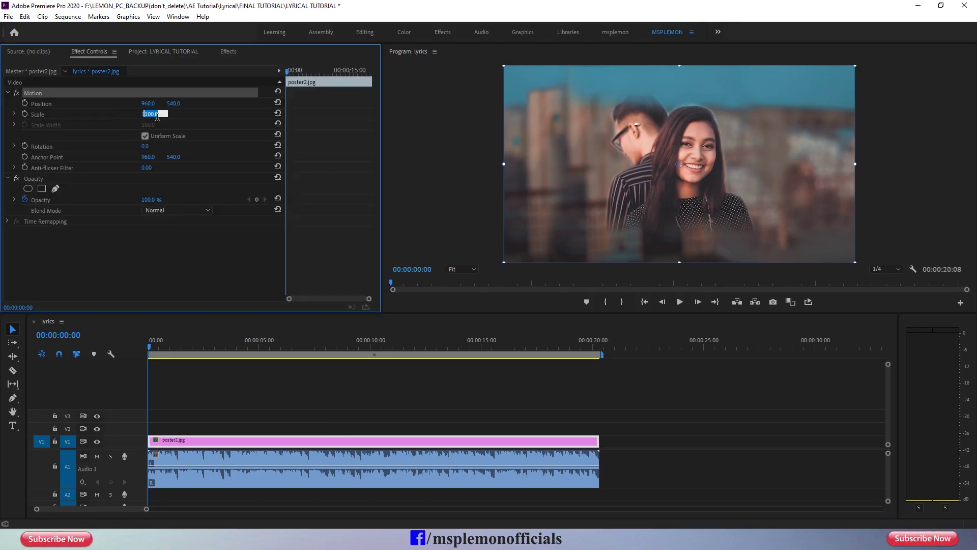
type("115")
key("Return")
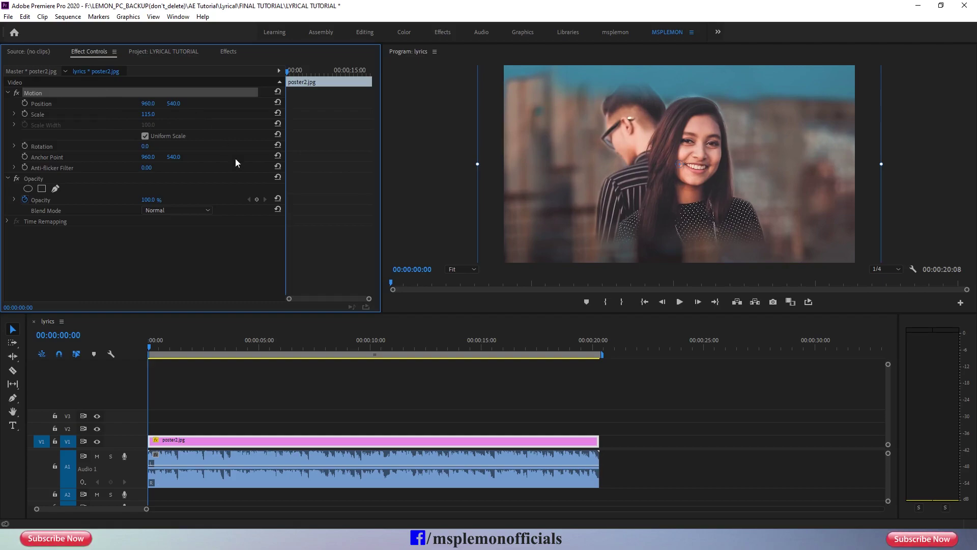
Enable Position keyframing and shift the photo right at two seconds
left_click(169, 443)
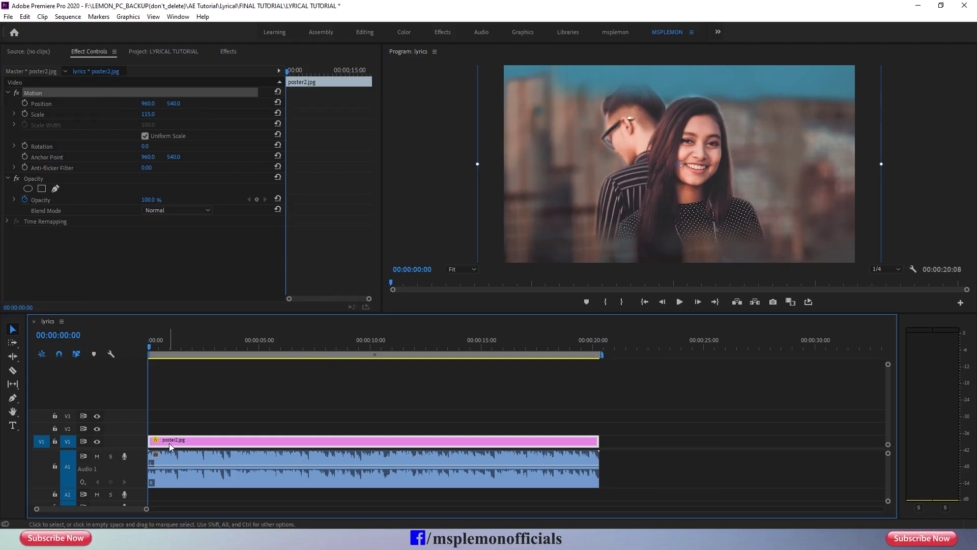
left_click(25, 102)
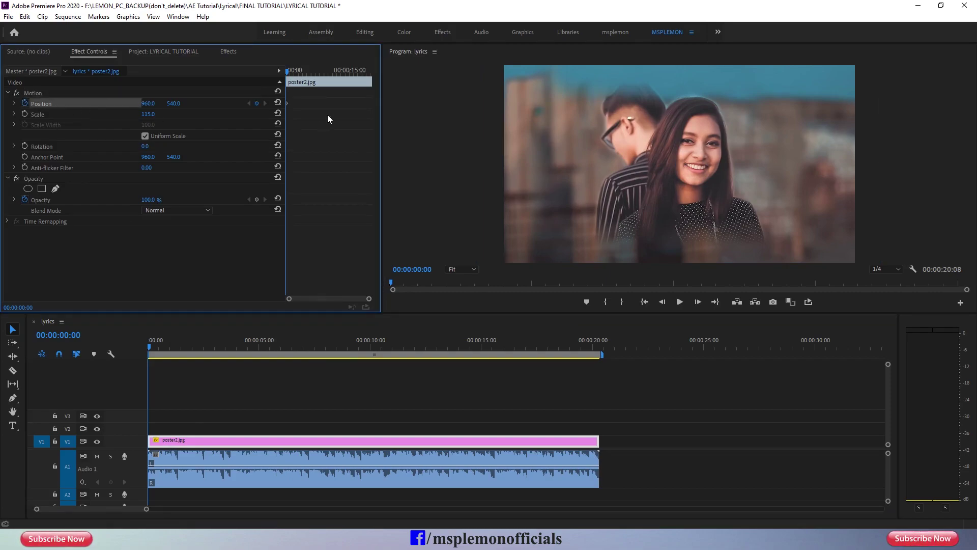
key("=")
key("=")
key("=")
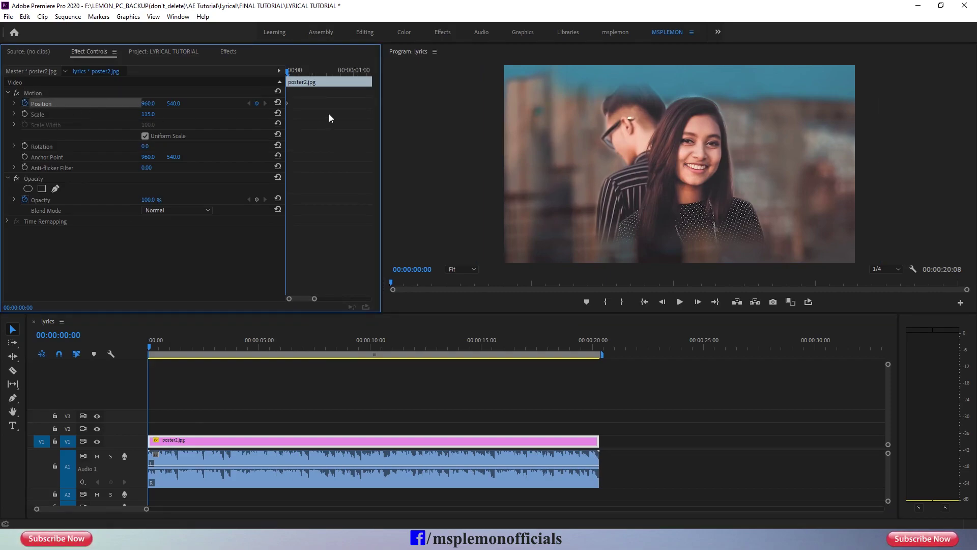
key("space")
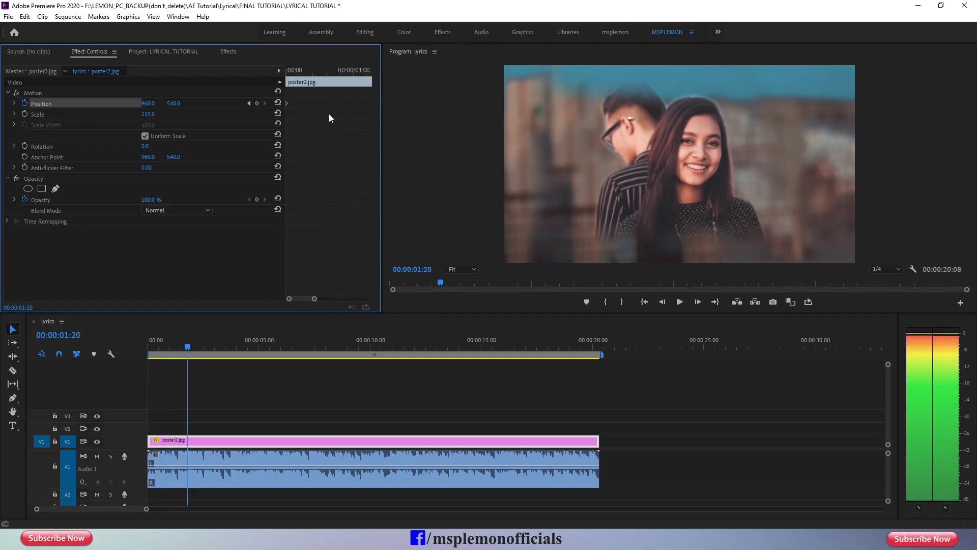
key("space")
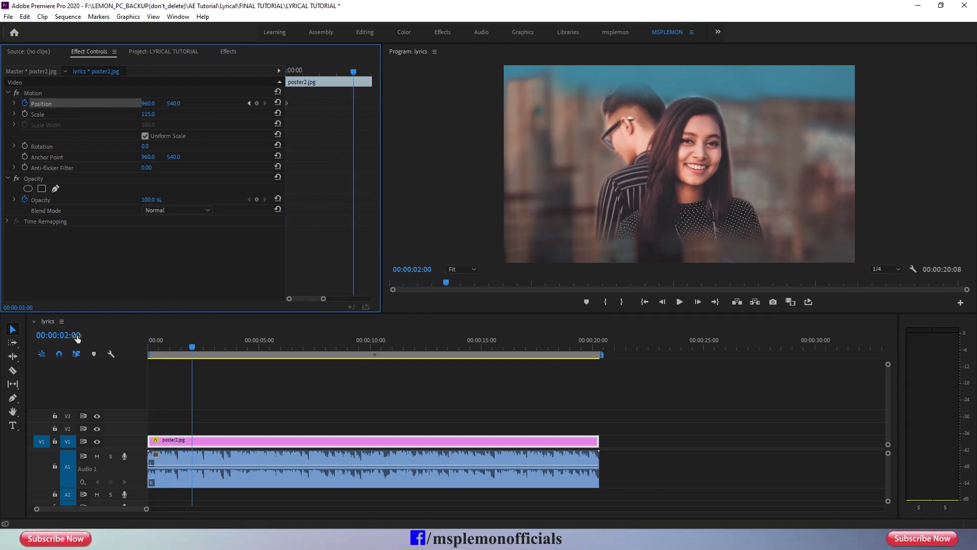
left_click(257, 102)
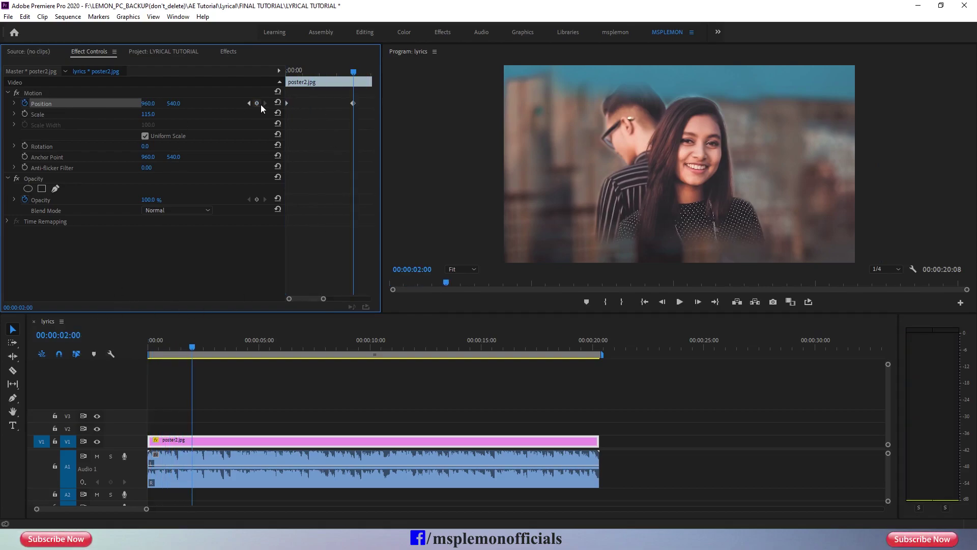
left_click(582, 169)
left_click_drag(582, 160, 603, 160)
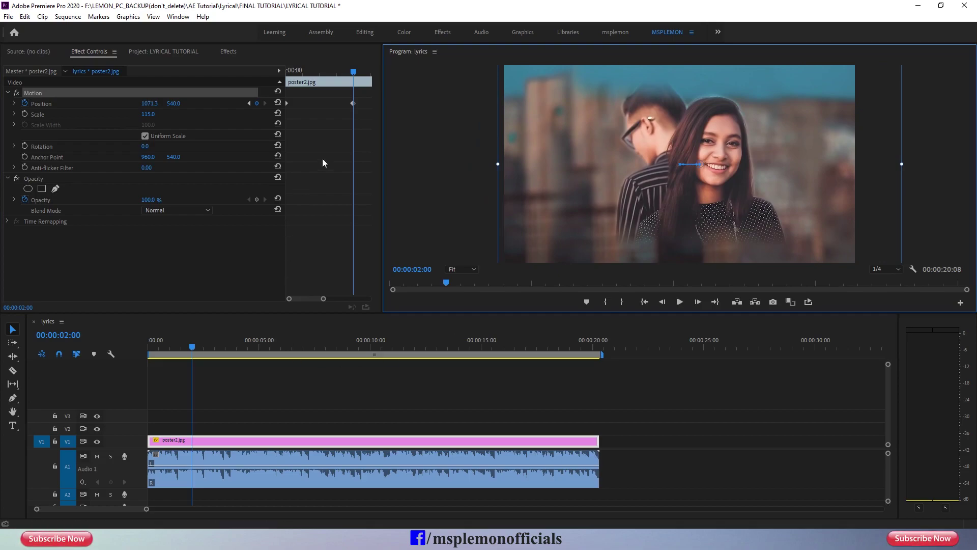
Move the photo back left at four seconds and downward at six seconds
left_click_drag(196, 351, 236, 350)
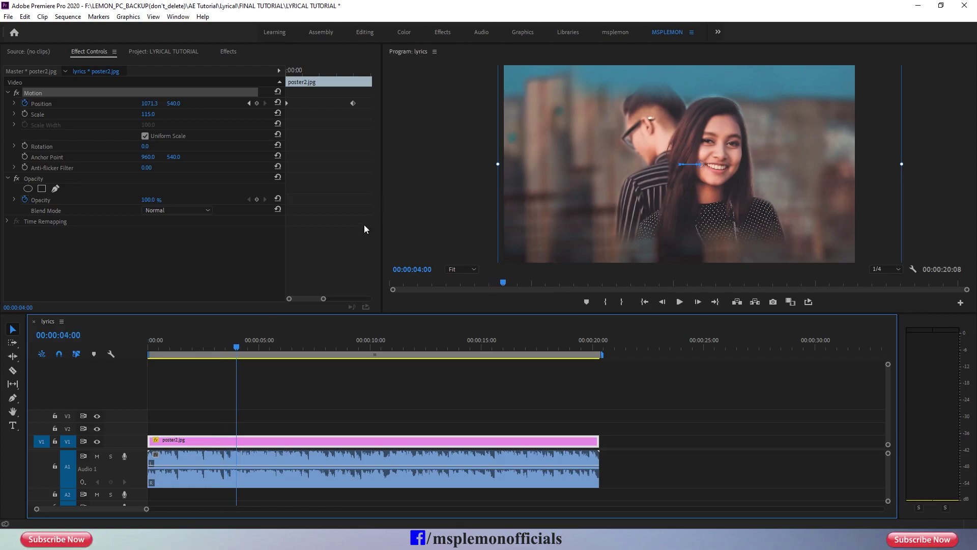
left_click_drag(325, 301, 332, 301)
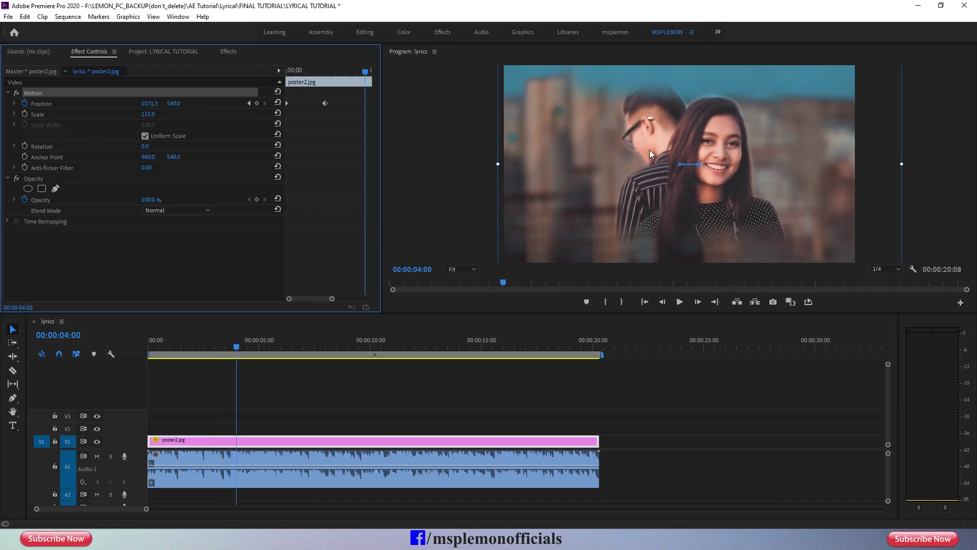
left_click_drag(747, 164, 726, 164)
left_click_drag(319, 298, 324, 301)
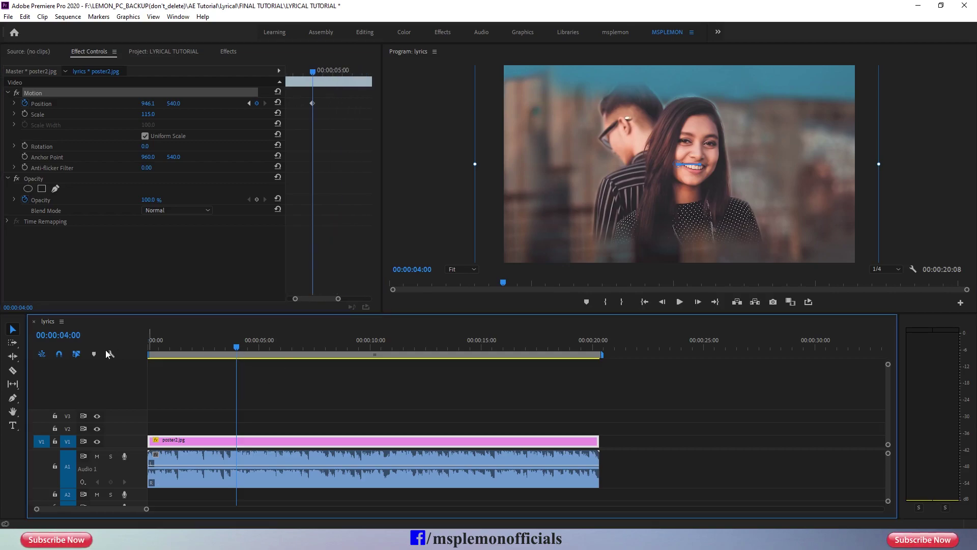
left_click(244, 350)
left_click_drag(244, 351, 281, 359)
left_click_drag(594, 151, 601, 163)
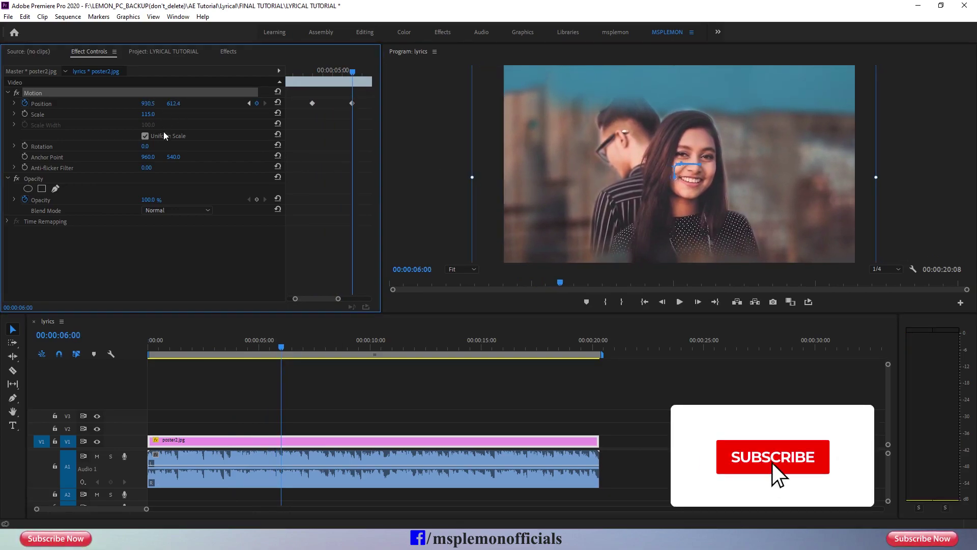
Reposition the photo at eight seconds, then select all the Position keyframes
left_click_drag(281, 359, 325, 359)
left_click(559, 157)
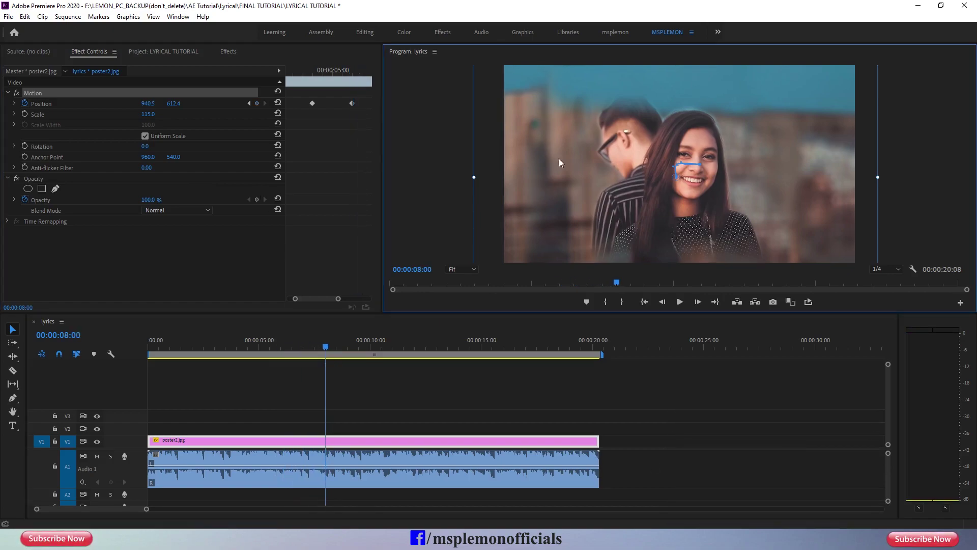
left_click(333, 158)
key("j")
key("k")
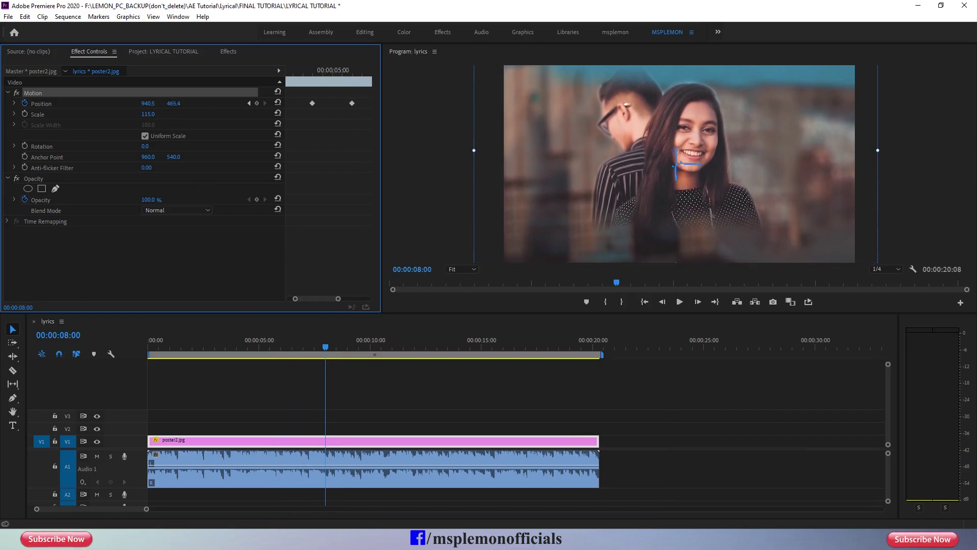
left_click_drag(297, 113, 288, 118)
Apply Ease Out temporal interpolation to the selected Position keyframes and play back from the start
right_click(326, 104)
mouse_move(402, 189)
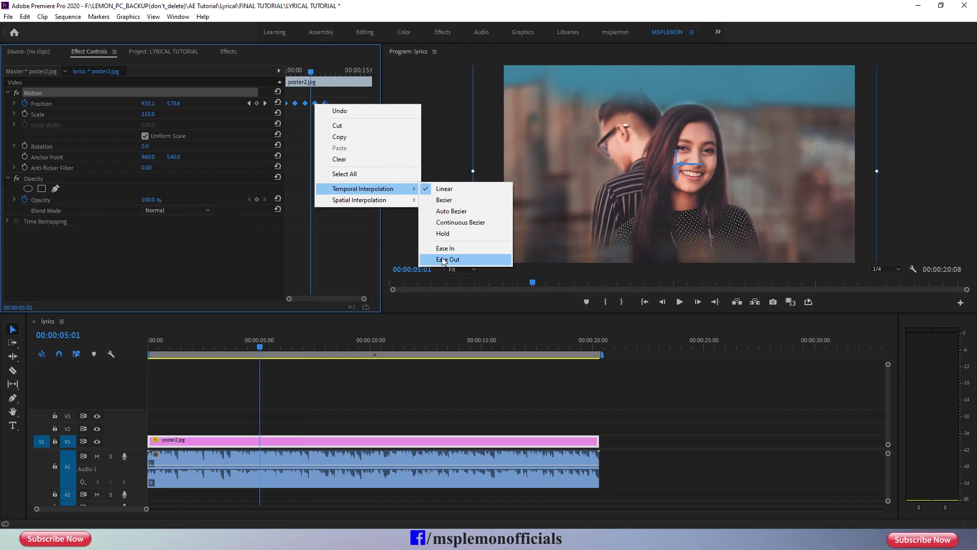
left_click(443, 259)
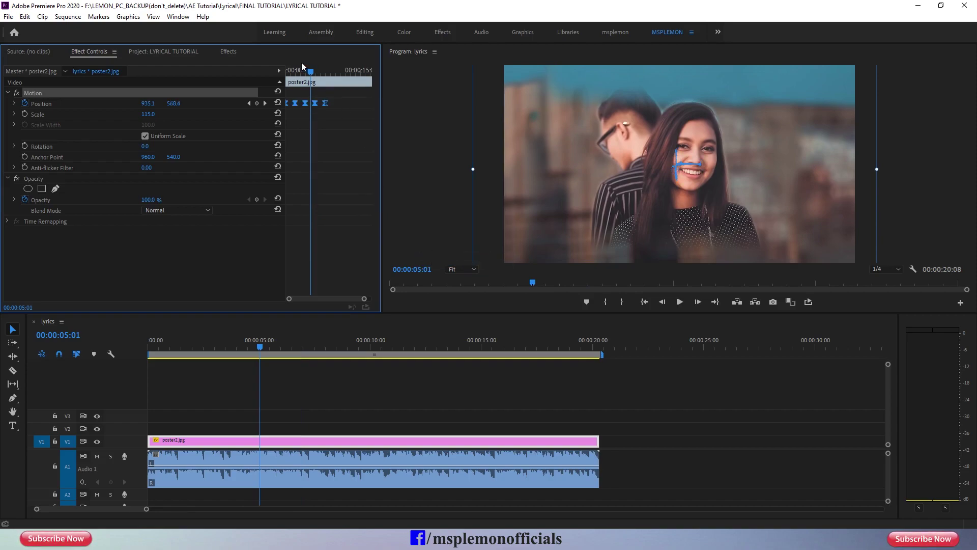
key("Home")
key("space")
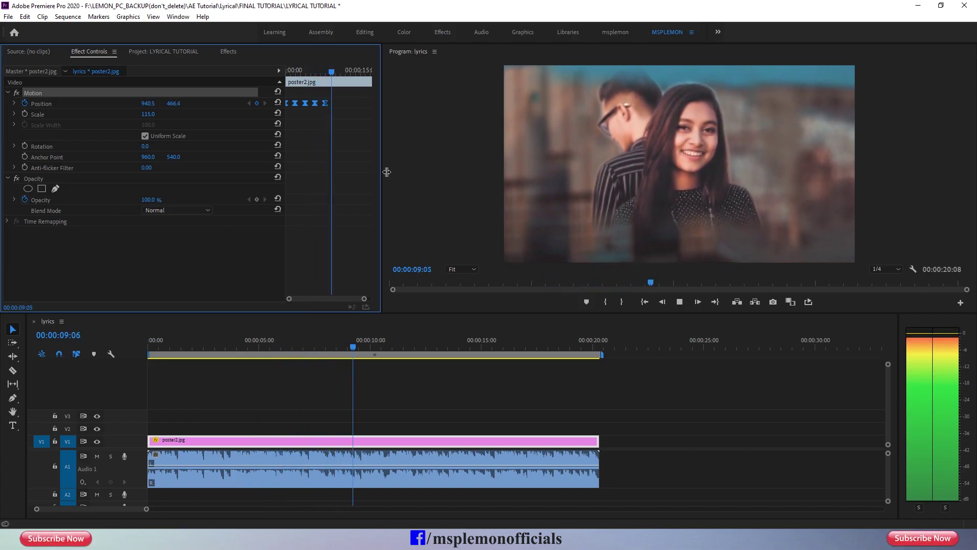
key("space")
Copy the five Position keyframes and paste them at ten seconds
left_click(331, 75)
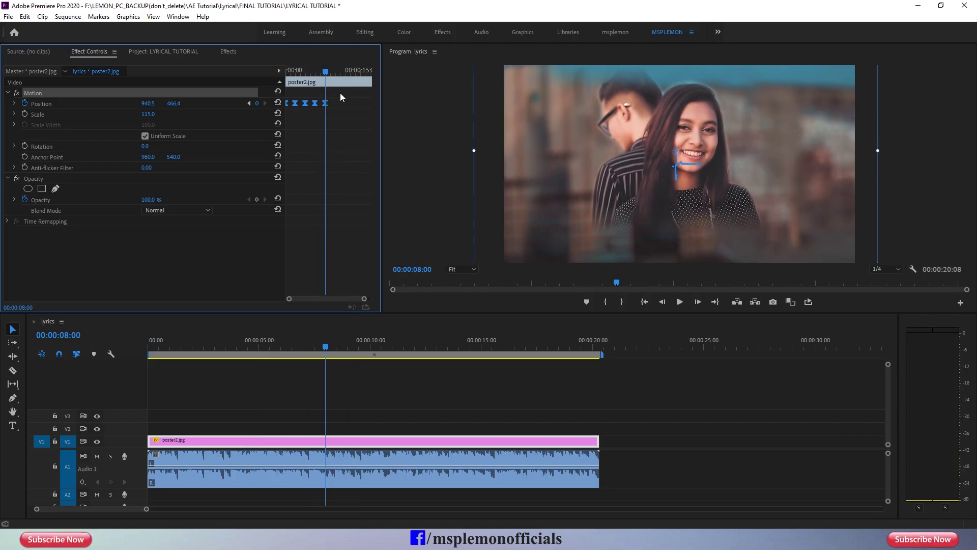
left_click_drag(328, 78, 338, 78)
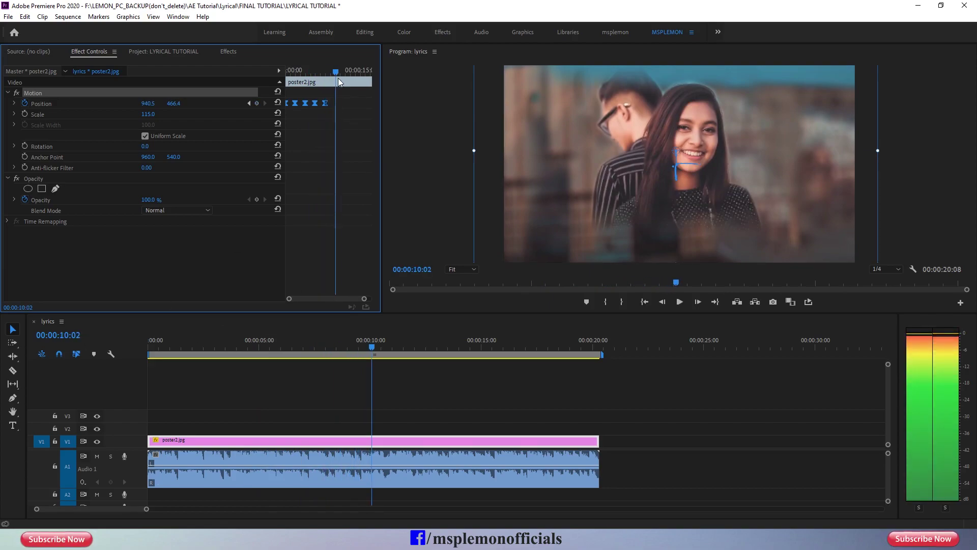
left_click_drag(330, 92, 289, 111)
key("ctrl+c")
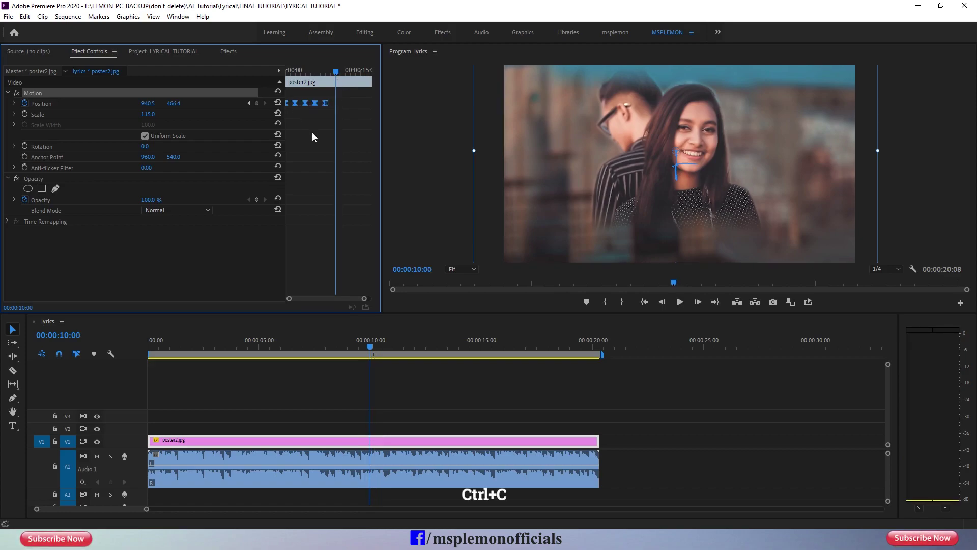
left_click_drag(338, 94, 306, 111)
key("ctrl+v")
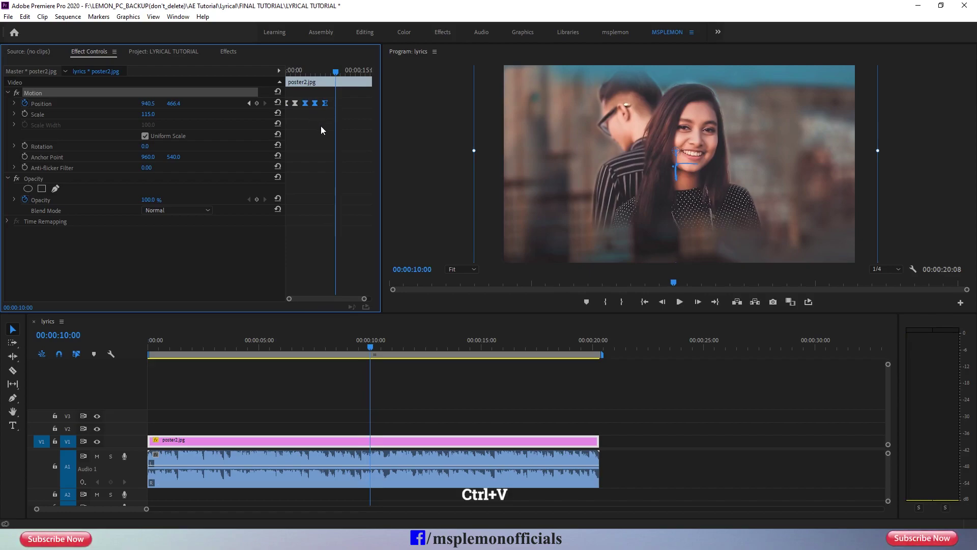
Copy all the Position keyframes again and paste them at about sixteen seconds
left_click_drag(355, 72, 370, 83)
left_click_drag(329, 297, 340, 295)
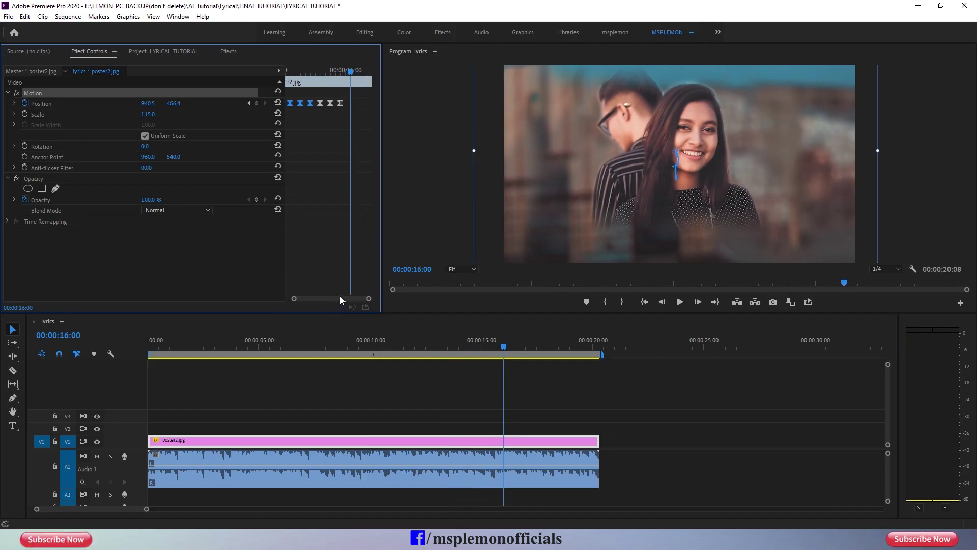
left_click(340, 136)
left_click_drag(359, 94, 275, 124)
key("ctrl+c")
key("ctrl+v")
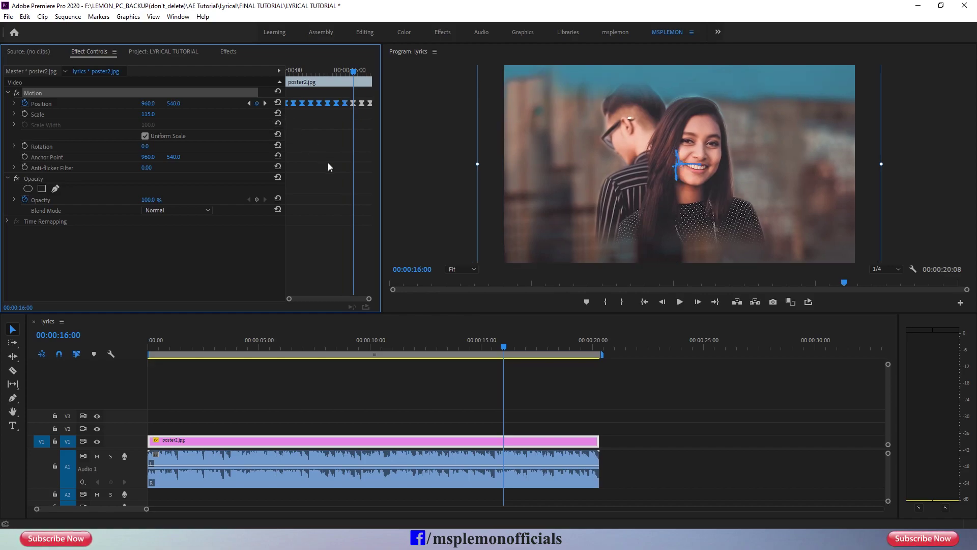
Play the photo animation back from the start of the sequence
left_click_drag(369, 70, 286, 71)
left_click(185, 399)
key("Home")
key("space")
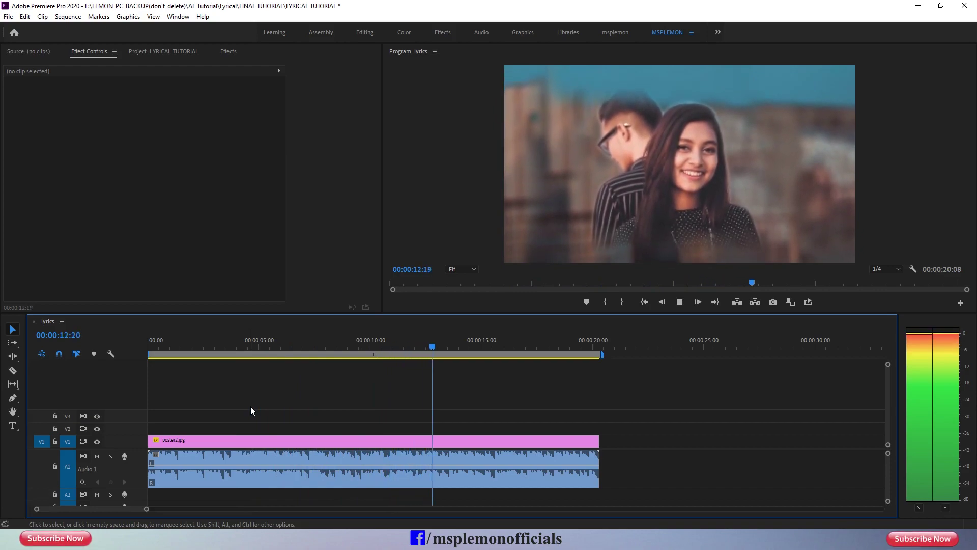
key("space")
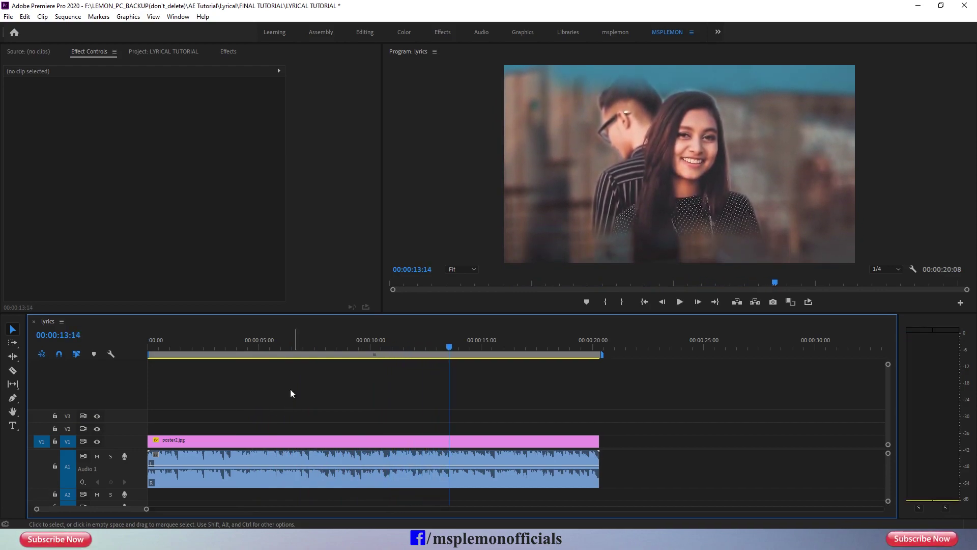
Move a Position keyframe onto the playhead at 13:14 and set it to 940.5, 484.5
left_click(356, 440)
left_click(336, 120)
key("=")
left_click_drag(339, 103, 331, 105)
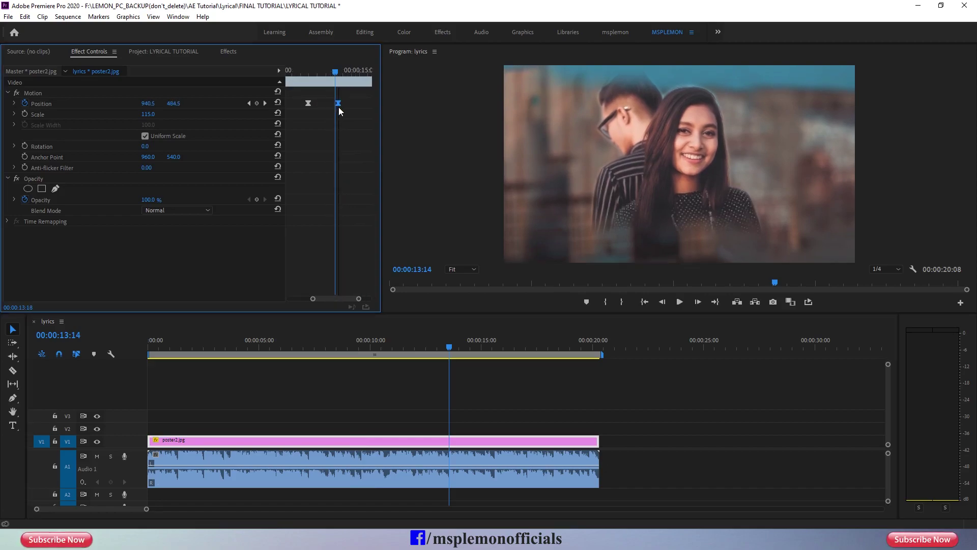
key("minus")
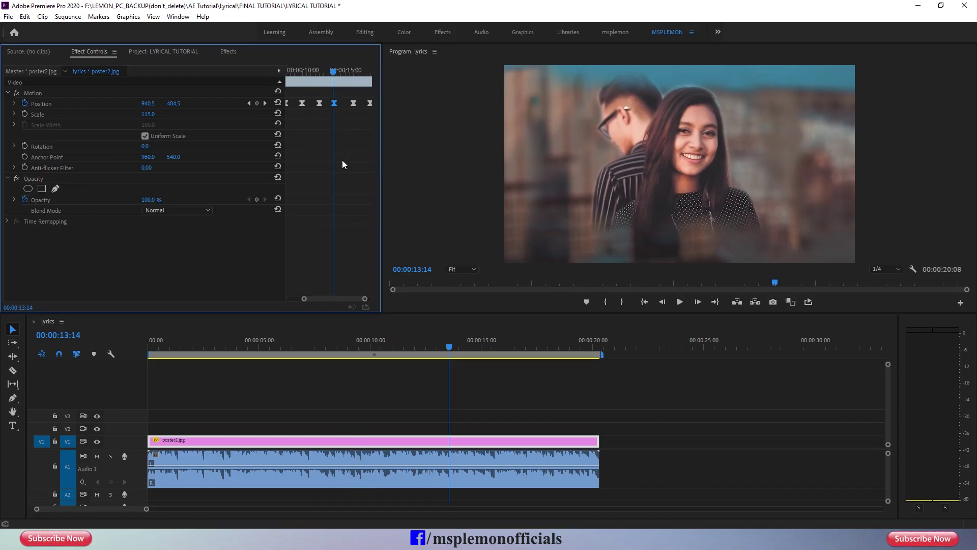
key("minus")
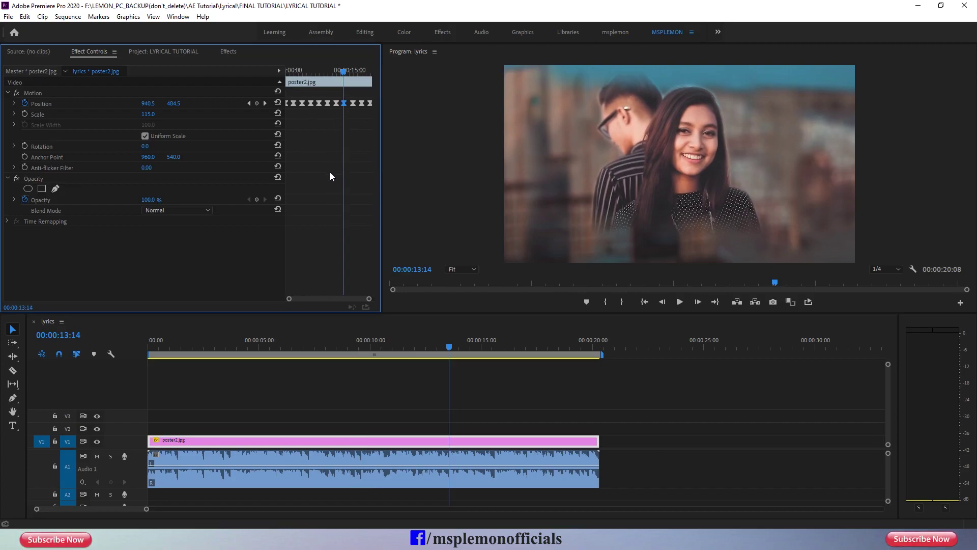
Reselect poster2.jpg, return the playhead to 0, and show the project media bin
left_click(273, 427)
left_click(259, 441)
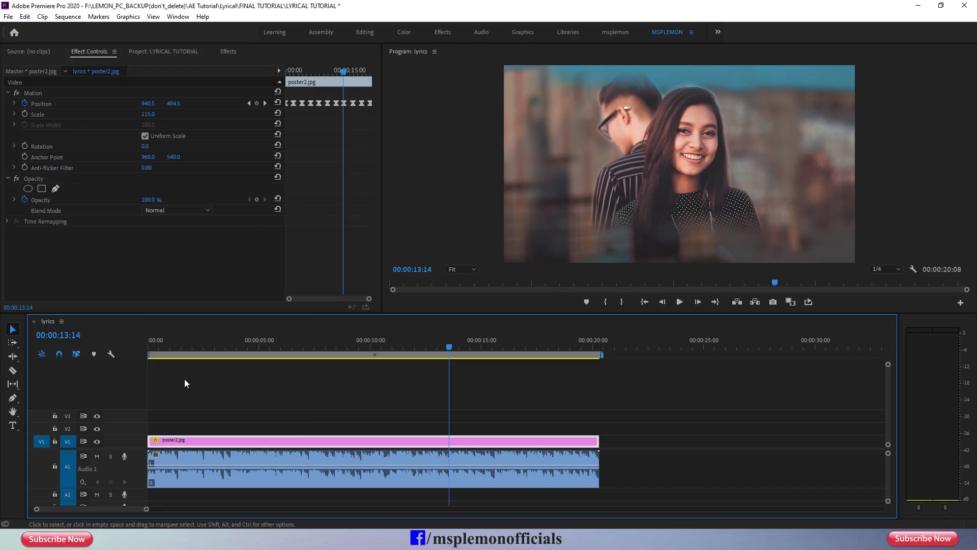
left_click_drag(165, 350, 143, 352)
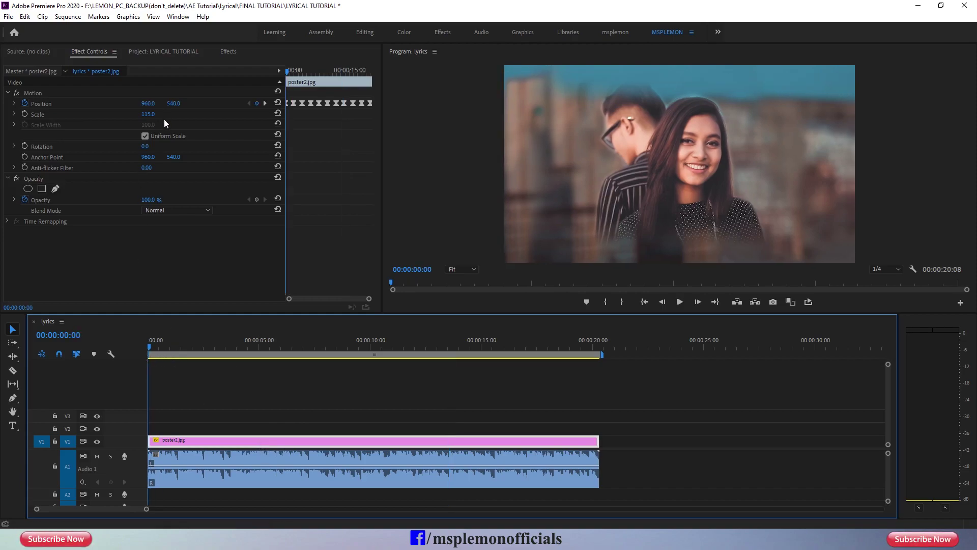
left_click(161, 50)
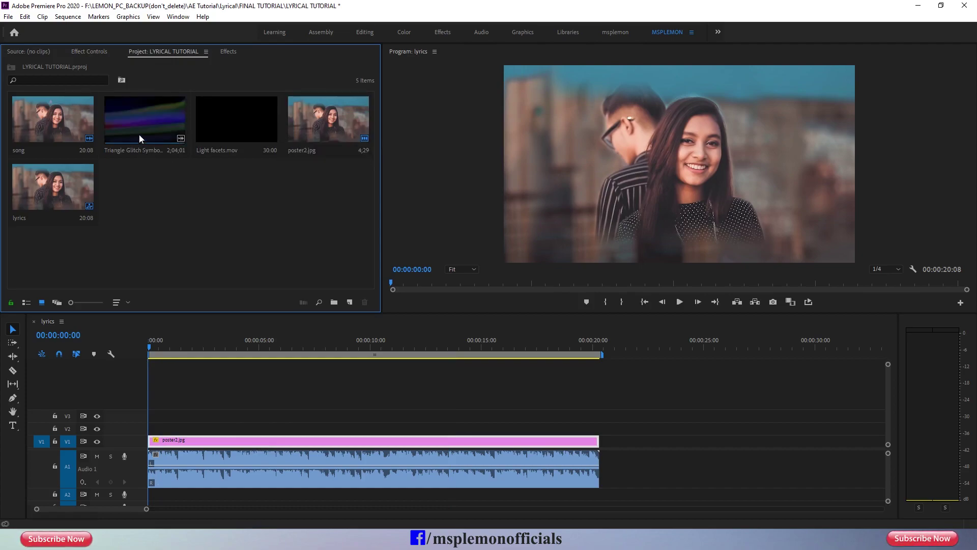
Place Triangle Glitch Symbol.mp4 on V2, unlink it, and delete its audio
left_click_drag(133, 128, 152, 427)
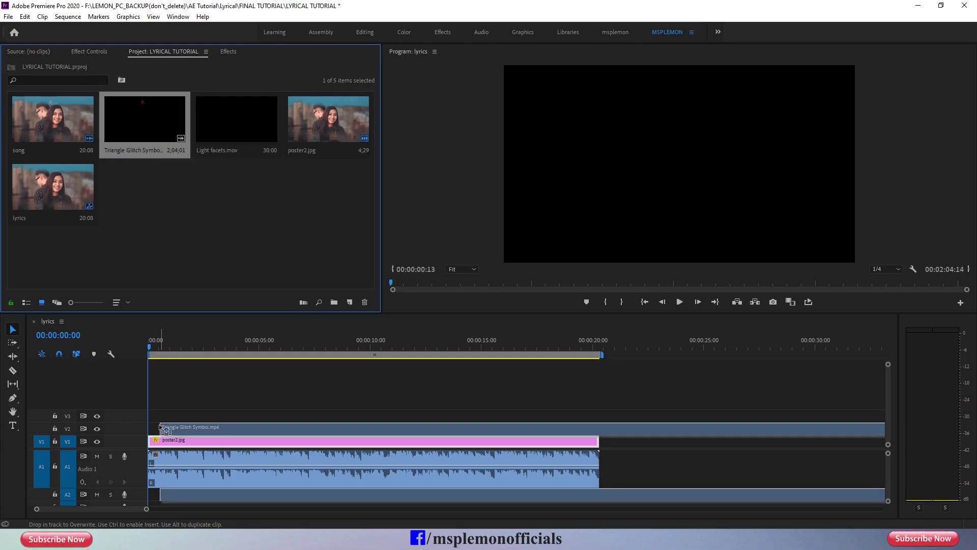
left_click_drag(218, 341, 209, 355)
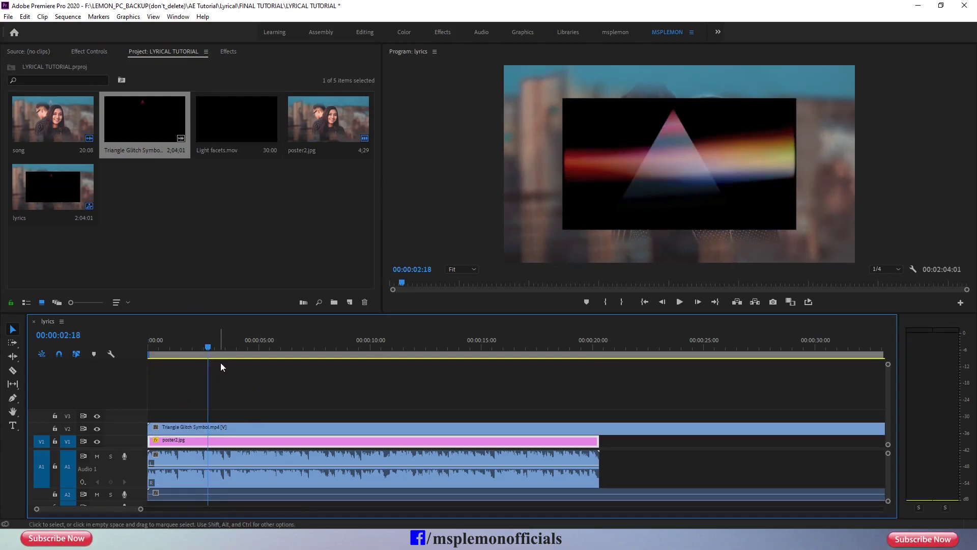
left_click(218, 494)
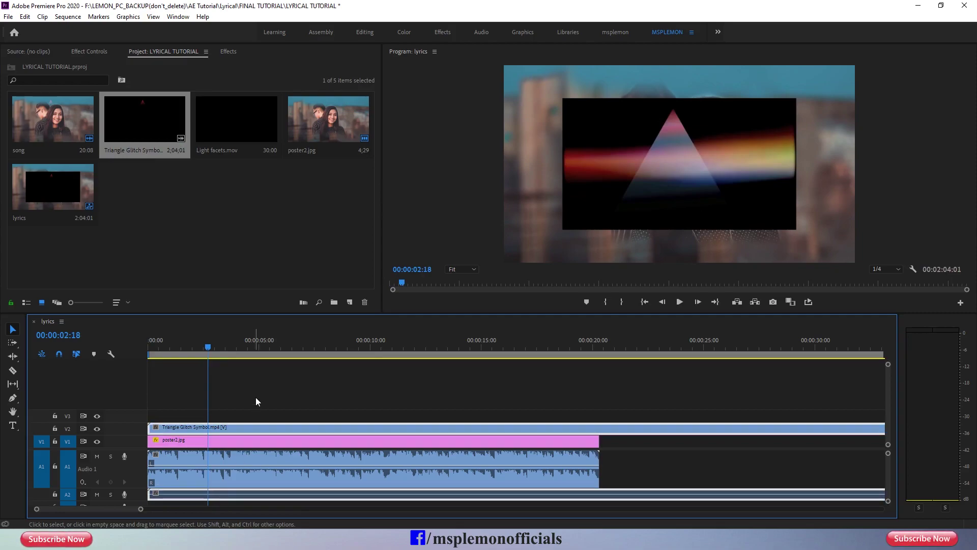
right_click(254, 426)
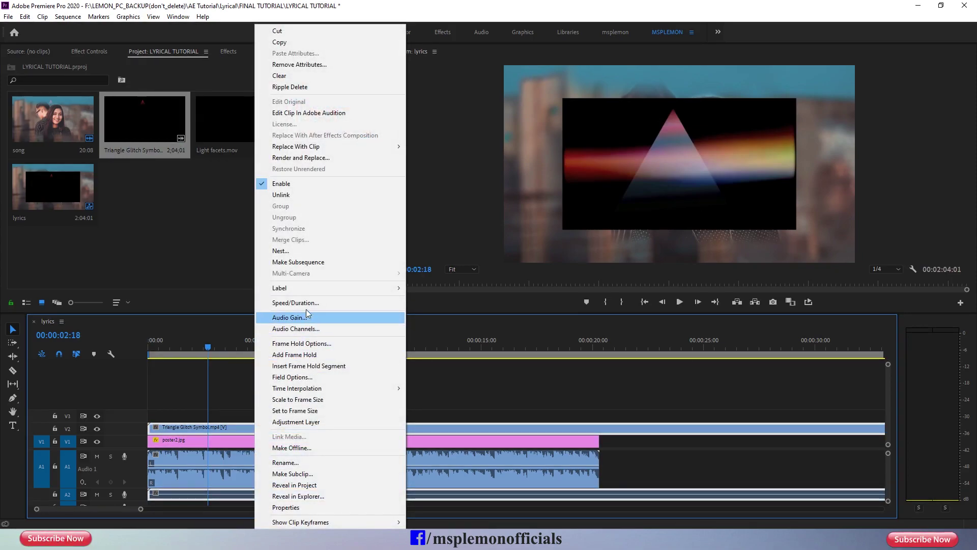
left_click(295, 196)
left_click(230, 493)
key("Delete")
Razor the glitch clip at 20:08, delete the leftover part, and park the playhead at 11:09
left_click(561, 345)
left_click_drag(563, 343, 597, 343)
left_click(563, 430)
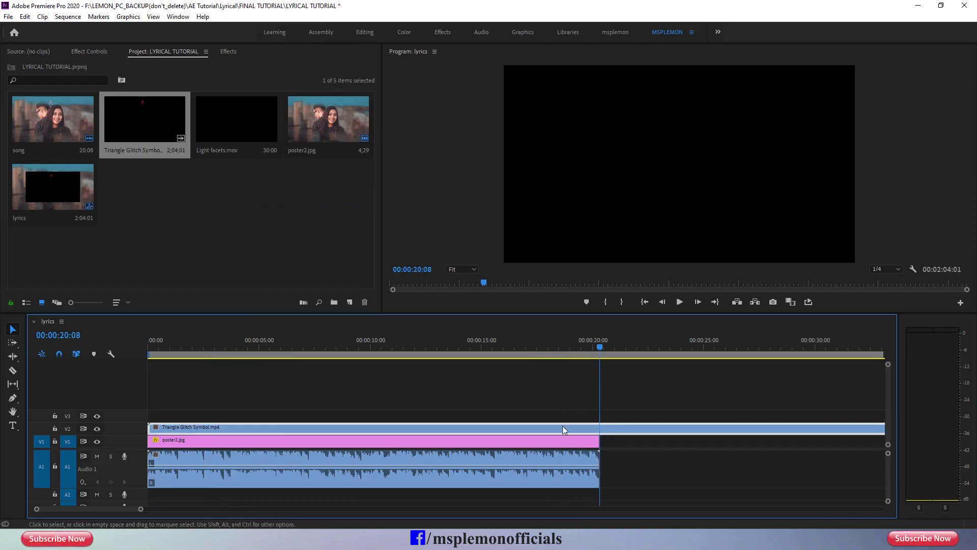
left_click(13, 371)
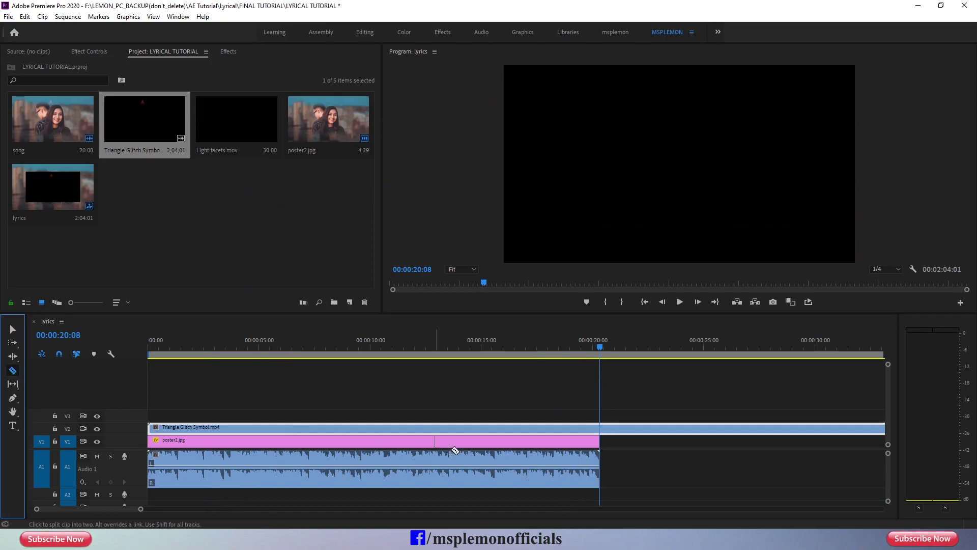
left_click(600, 428)
key("v")
left_click(613, 433)
key("Delete")
left_click(415, 350)
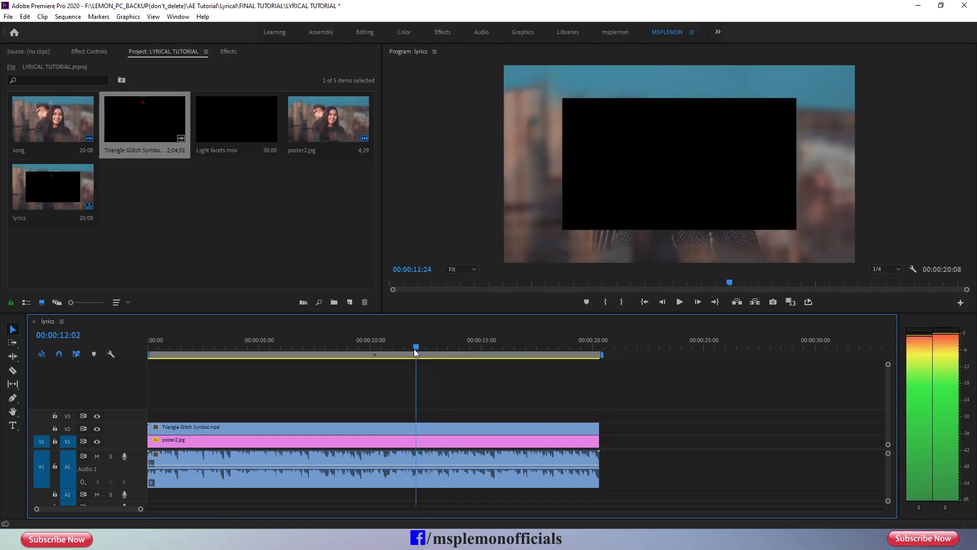
left_click_drag(416, 350, 401, 350)
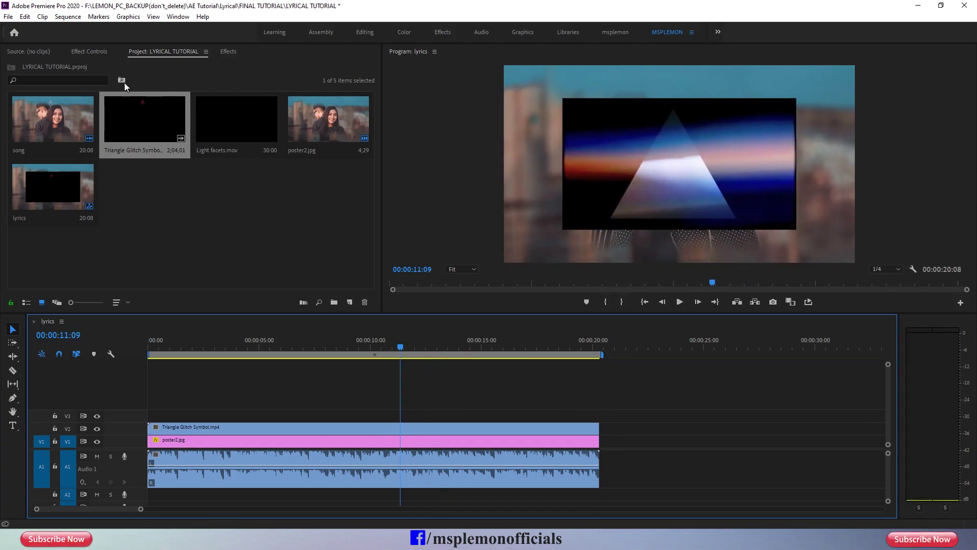
left_click(86, 51)
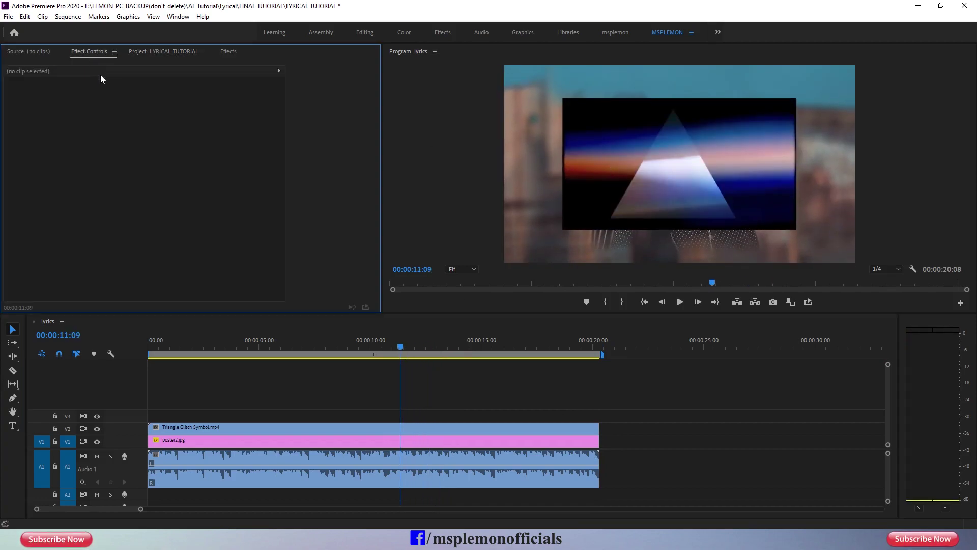
Scale the Triangle Glitch clip to 152 and set its Blend Mode to Screen
left_click(230, 428)
left_click_drag(148, 114, 174, 114)
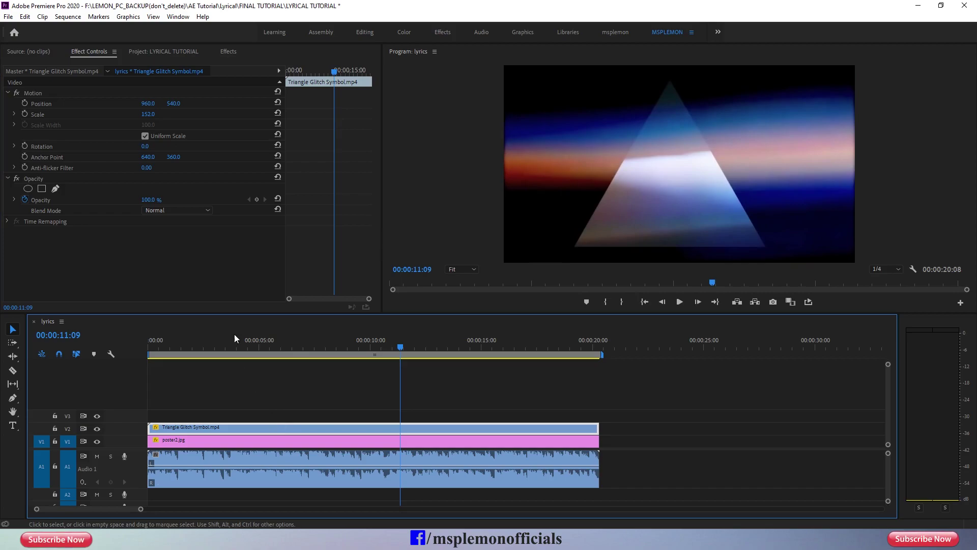
left_click(180, 211)
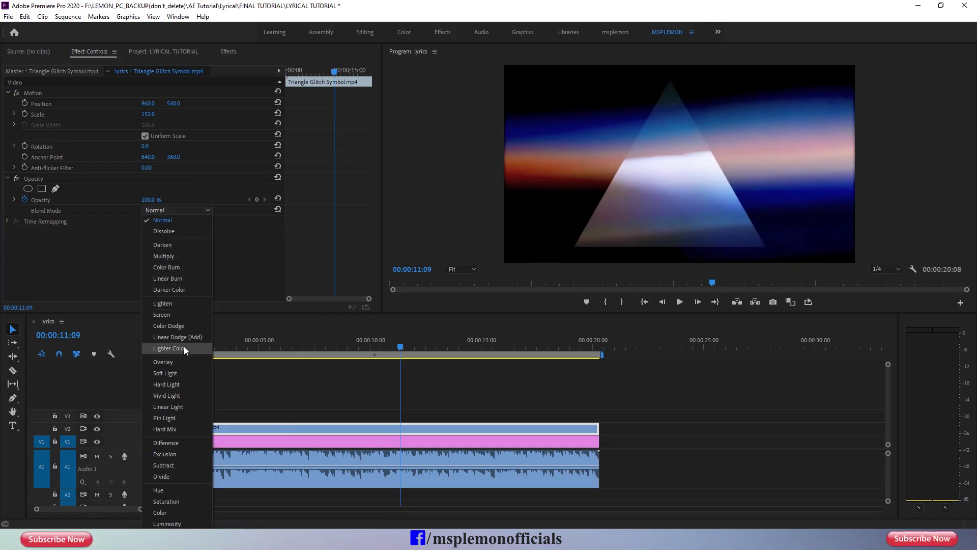
left_click(180, 316)
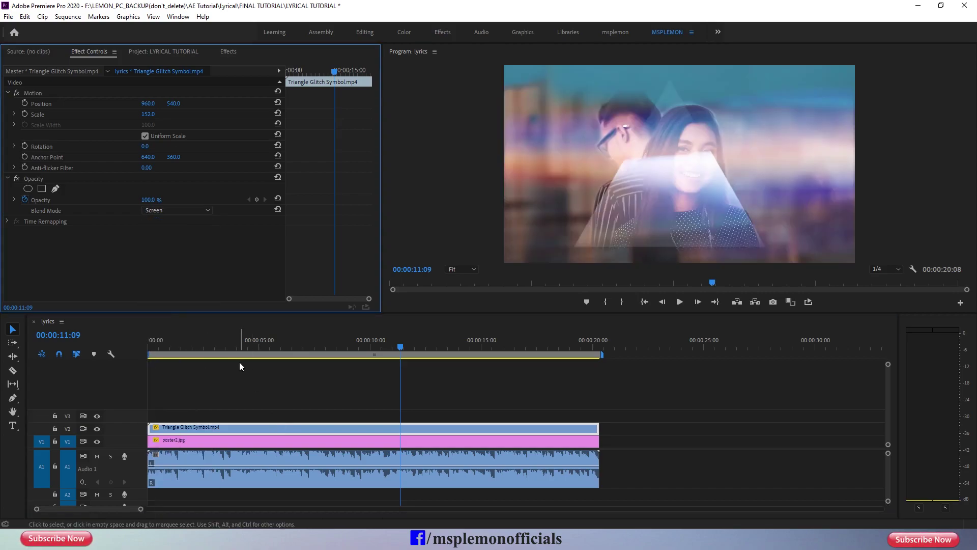
left_click(366, 346)
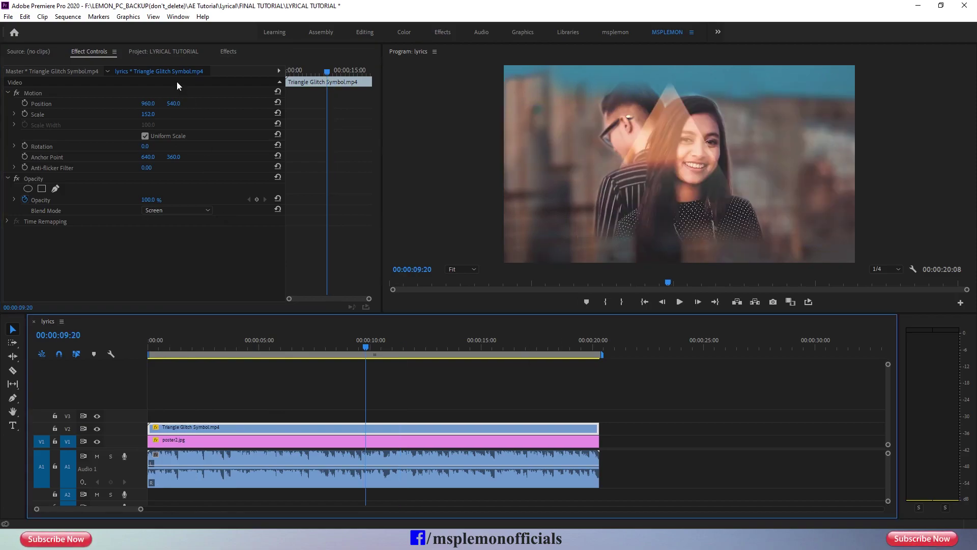
left_click(165, 53)
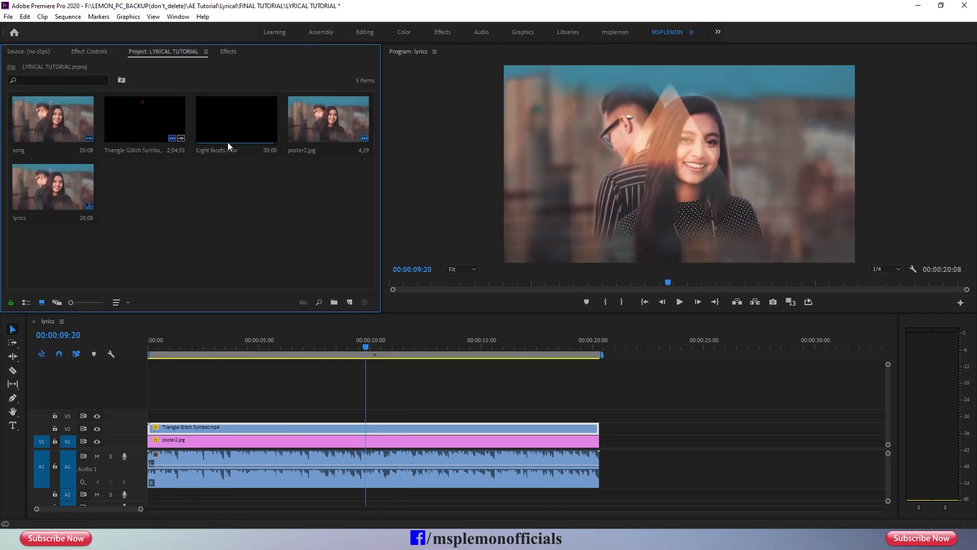
Place Light facets.mov on V3 and trim its out point to 20:08 to match the other clips
left_click_drag(229, 138, 150, 415)
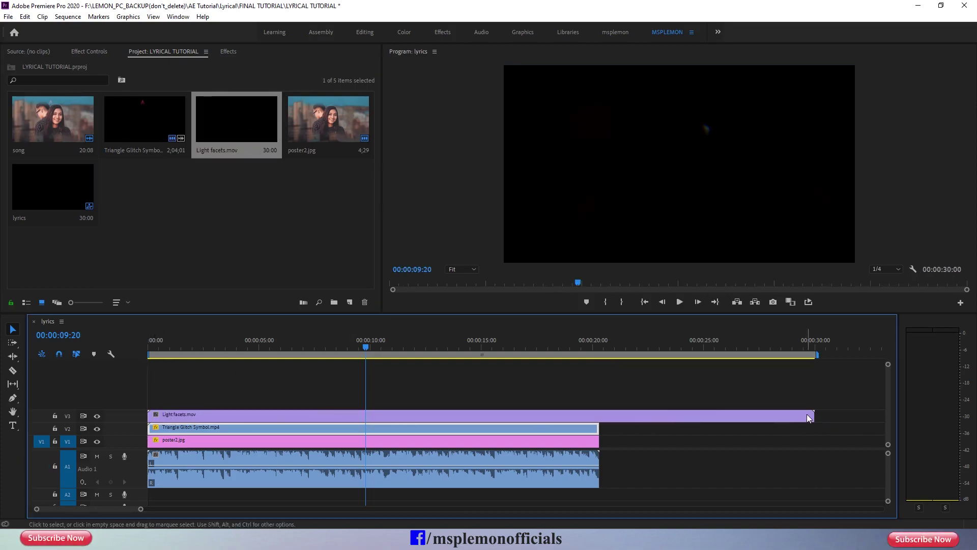
left_click_drag(810, 418, 599, 410)
left_click_drag(362, 351, 397, 353)
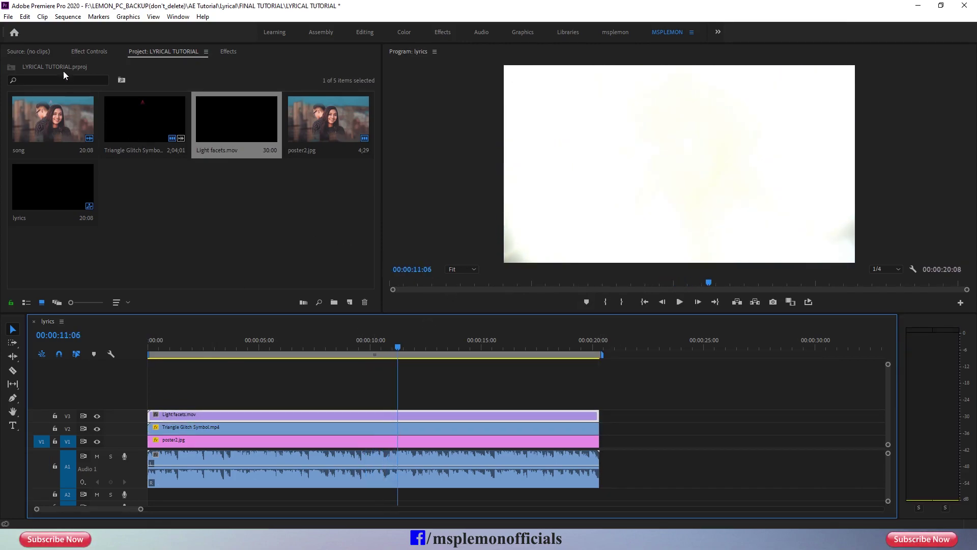
left_click(87, 51)
Give the Light facets clip Screen blend mode and 20% opacity
left_click_drag(344, 347, 336, 347)
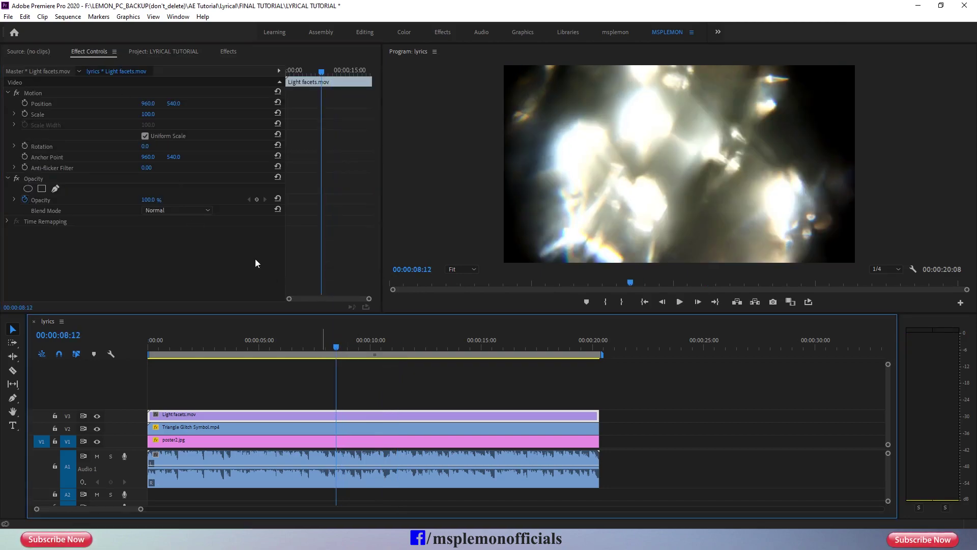
left_click(179, 209)
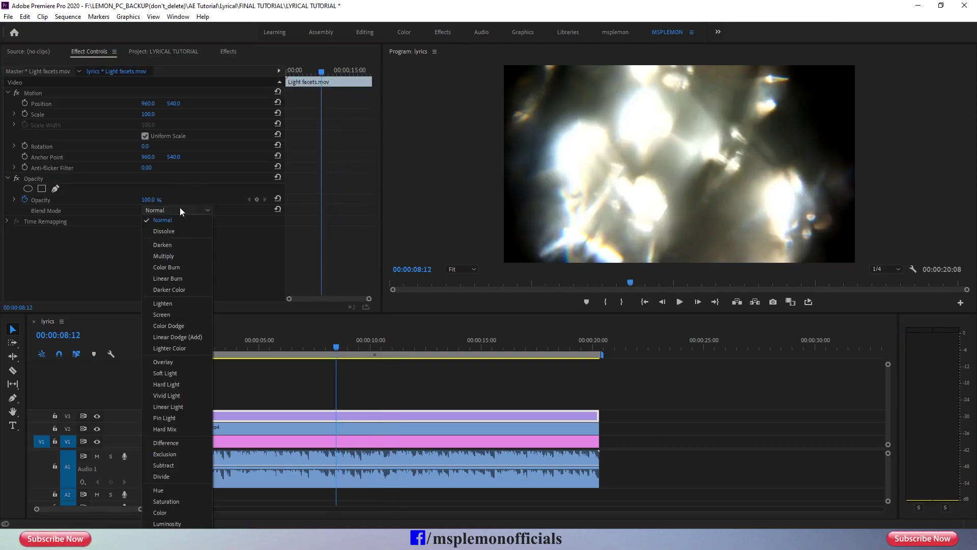
left_click(172, 314)
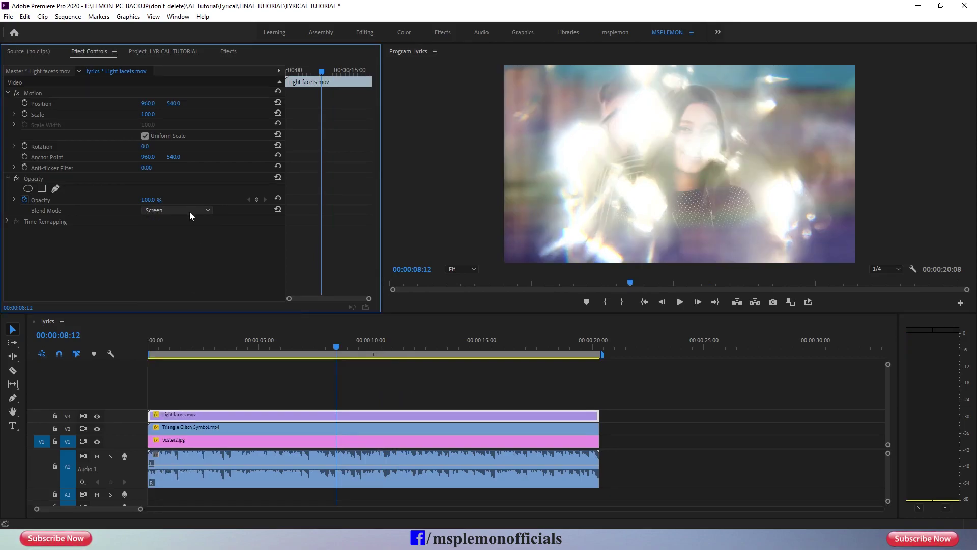
left_click(157, 200)
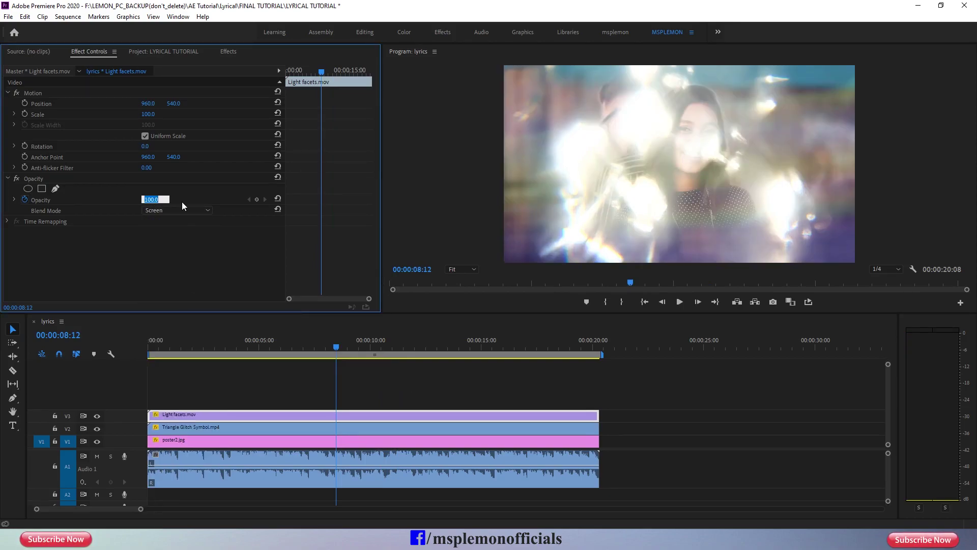
type("20")
key("Return")
Play the sequence from 00:00 to preview the overlays, then stop
left_click(243, 351)
left_click_drag(244, 351, 145, 348)
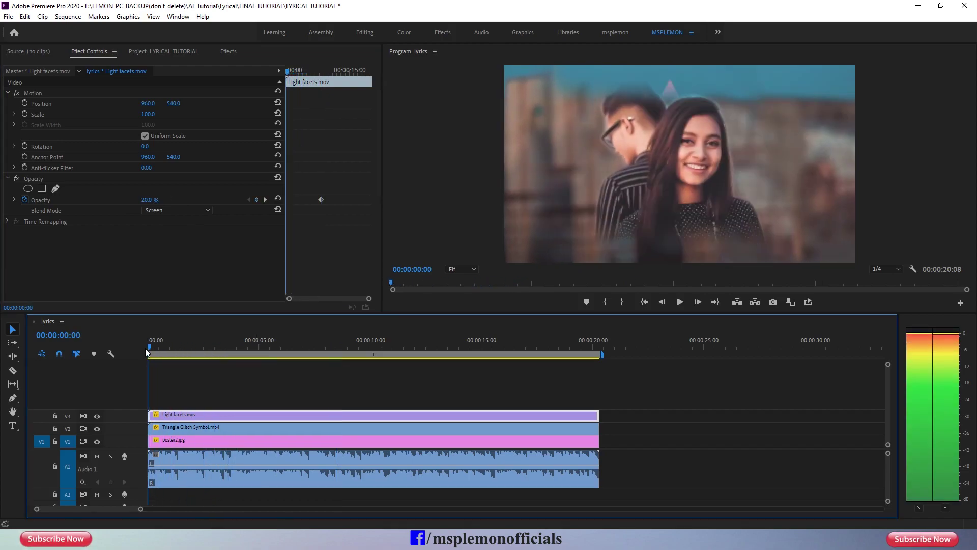
left_click(190, 382)
key("space")
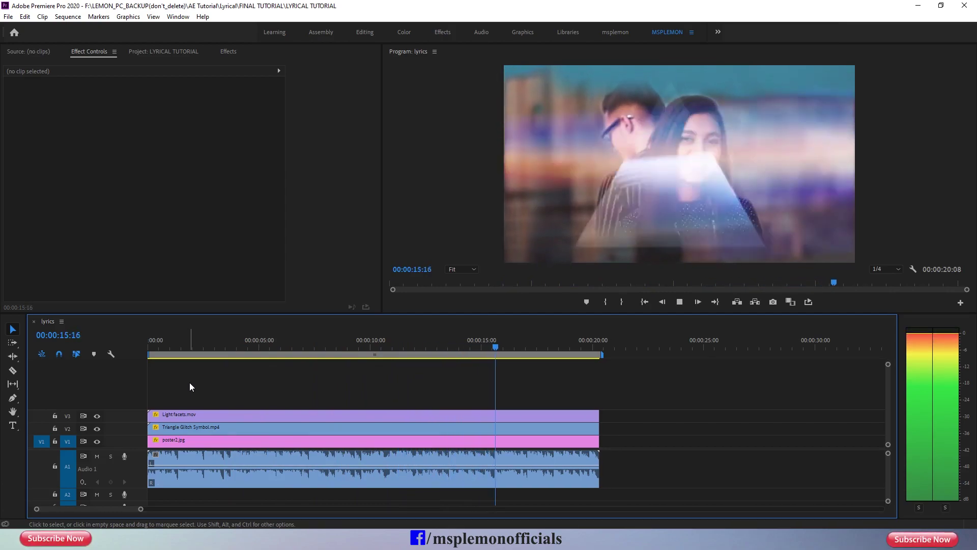
key("space")
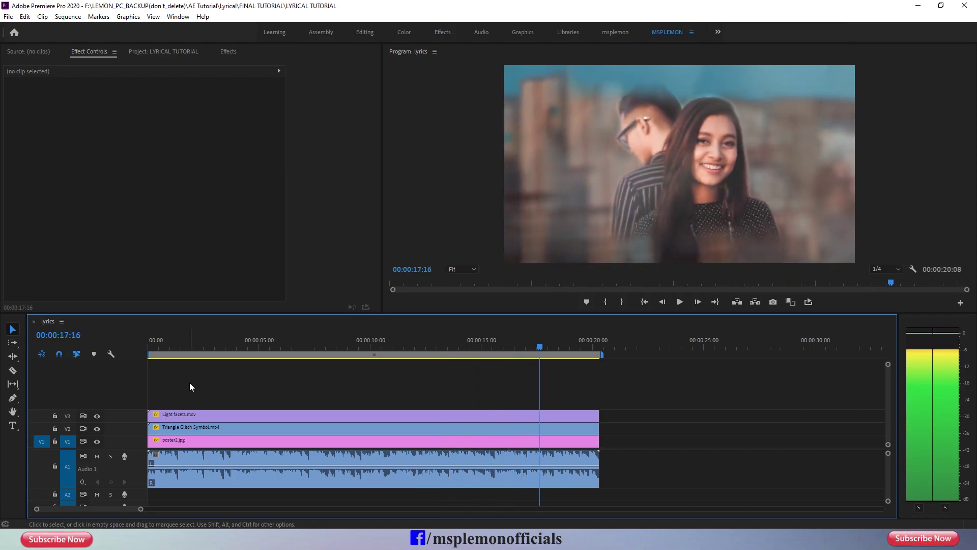
Park the playhead at 00:00:01:10, switch to the Graphics workspace and show the Project bin
left_click(179, 348)
left_click(197, 412)
left_click(195, 390)
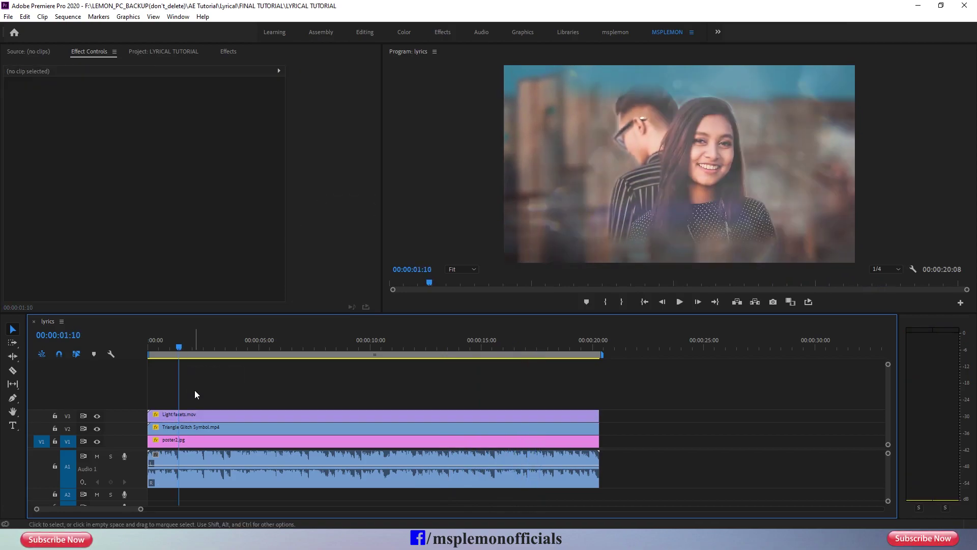
left_click(162, 52)
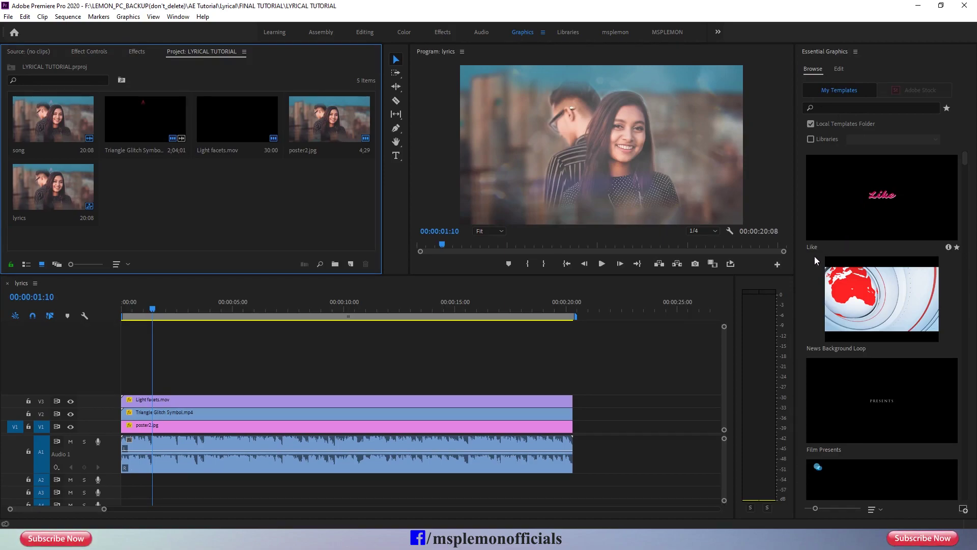
Resize the panel dividers so the Program monitor and project bin are larger
left_click_drag(413, 246, 350, 246)
left_click_drag(408, 279, 408, 317)
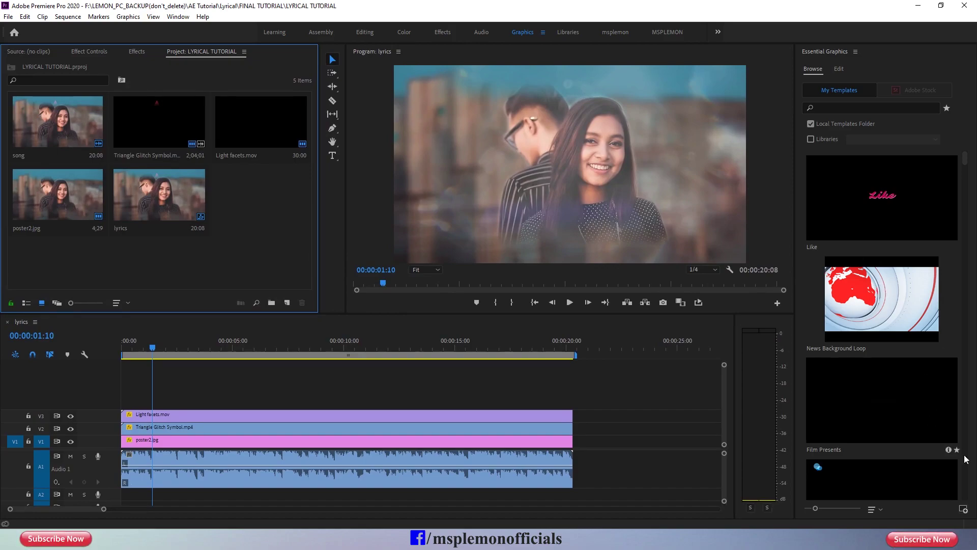
left_click(963, 509)
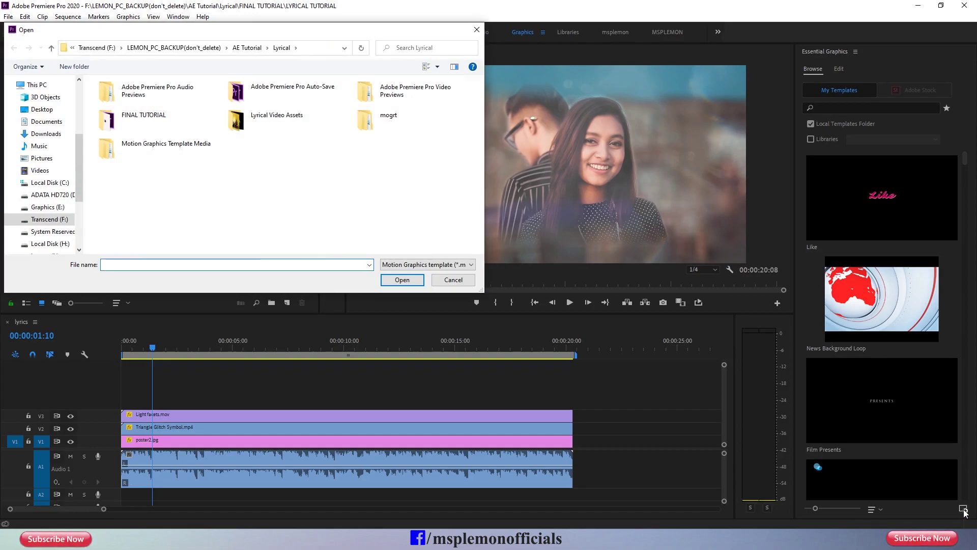
Install Colorful Title 01.mogrt from Lyrical Video Assets > Colorful MOGRT Titles
double_click(289, 131)
double_click(124, 118)
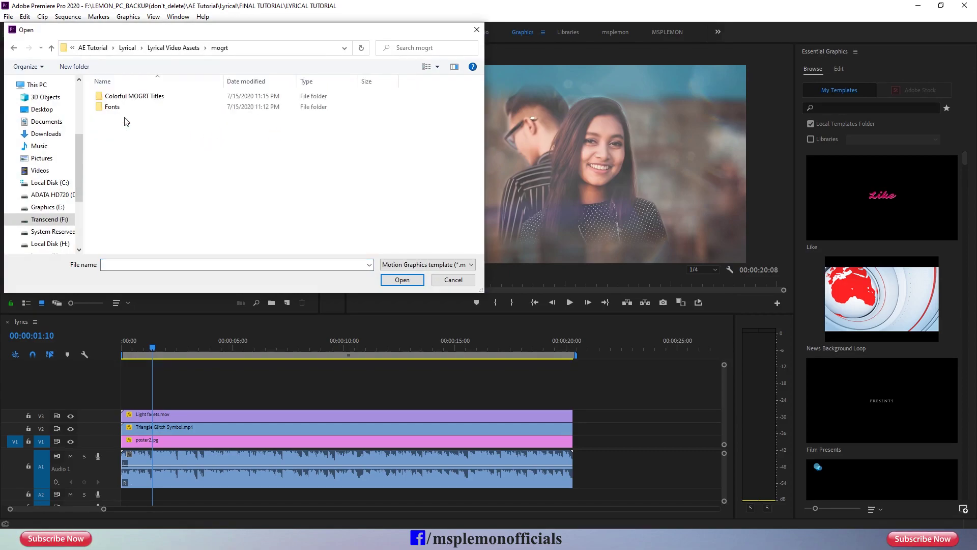
double_click(130, 98)
left_click(135, 106)
left_click(148, 98)
left_click(407, 279)
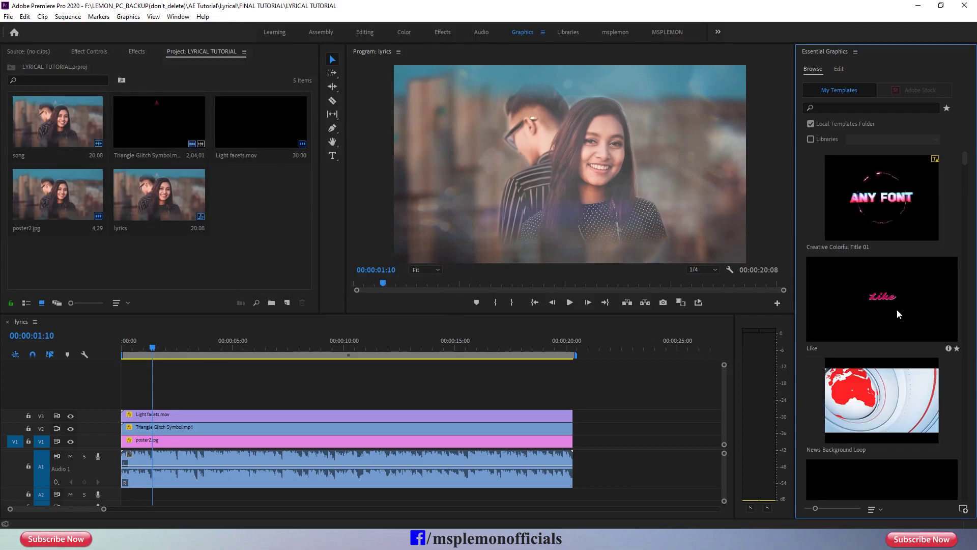
Install Colorful Title 02.mogrt and place Creative Colorful Title 02 on V4 at the start
left_click(963, 509)
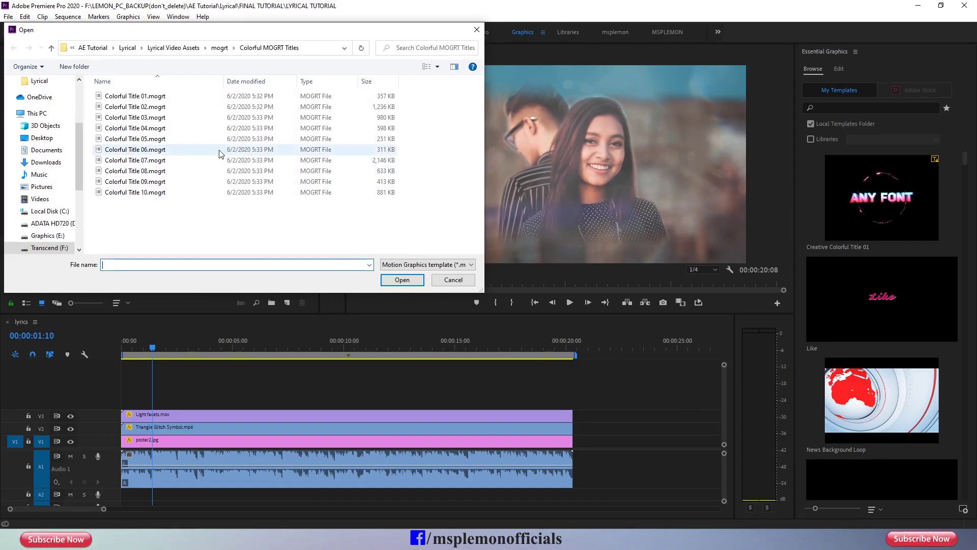
left_click(149, 107)
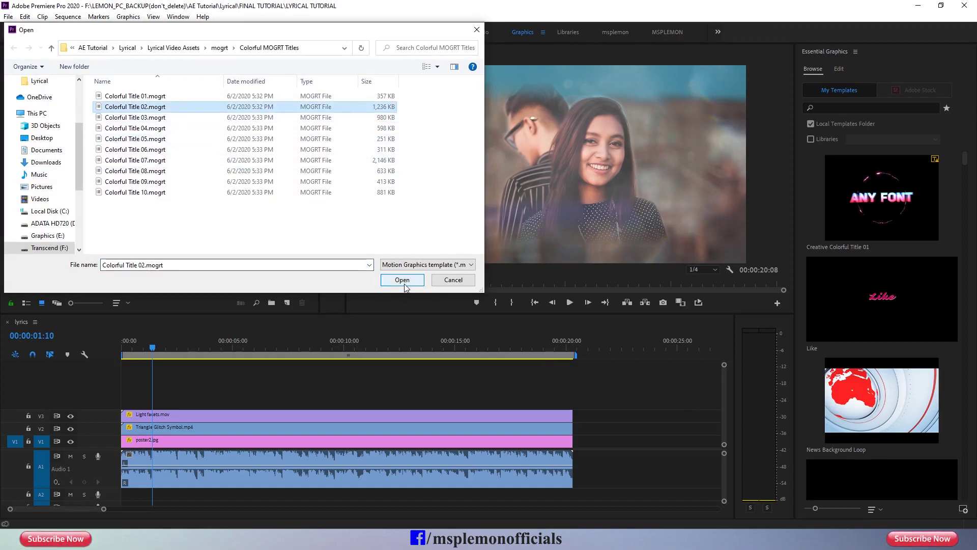
left_click(453, 281)
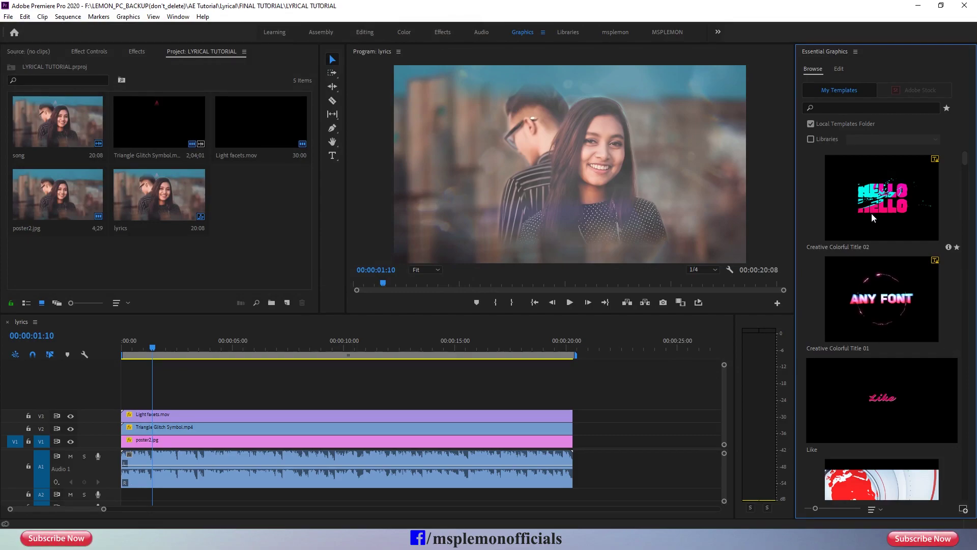
left_click_drag(873, 206, 123, 407)
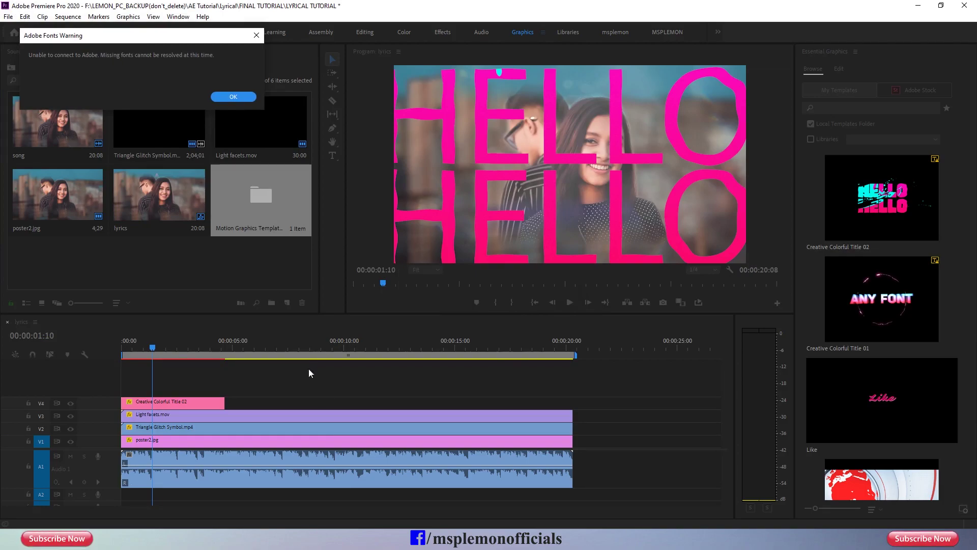
key("alt+Tab")
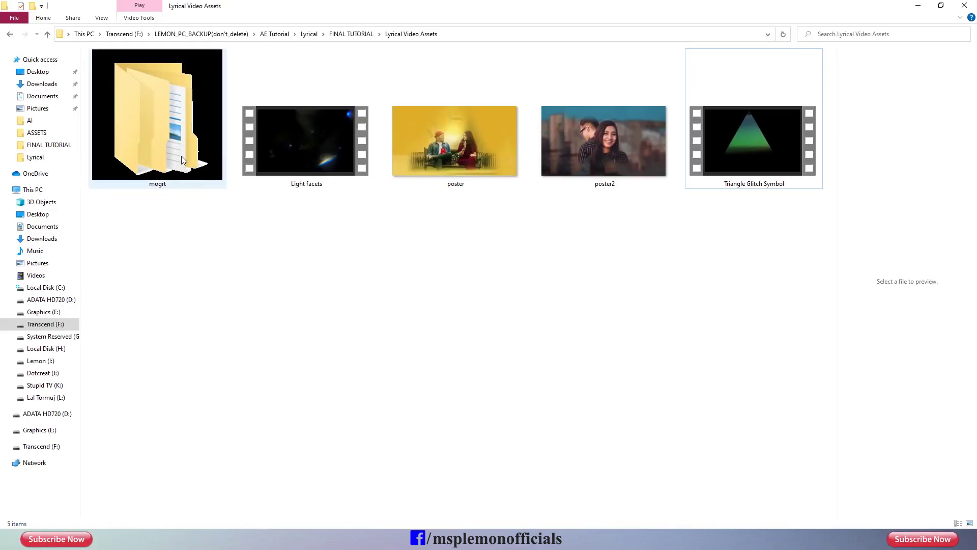
Open mogrt > Fonts > Fonts.txt to read the font download links, then return to Premiere
double_click(182, 156)
double_click(122, 81)
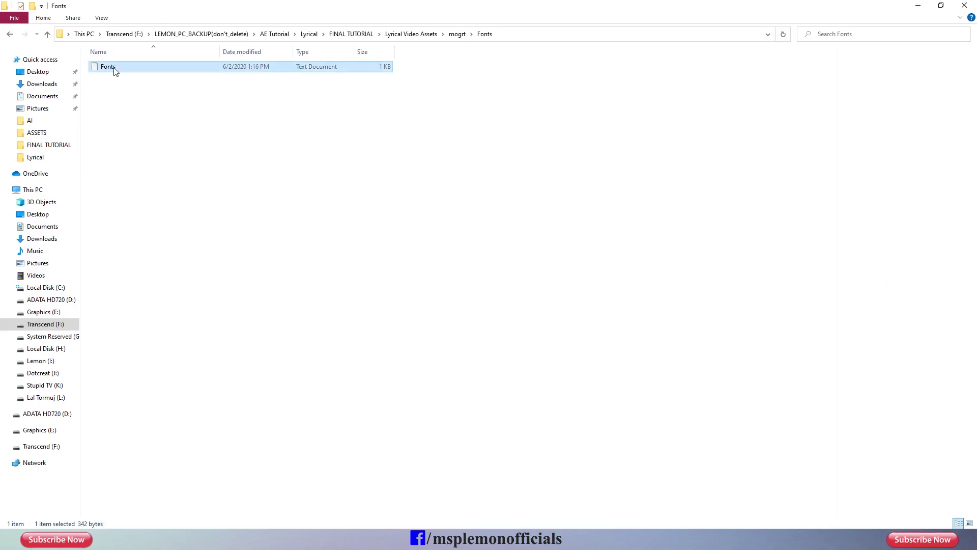
double_click(115, 71)
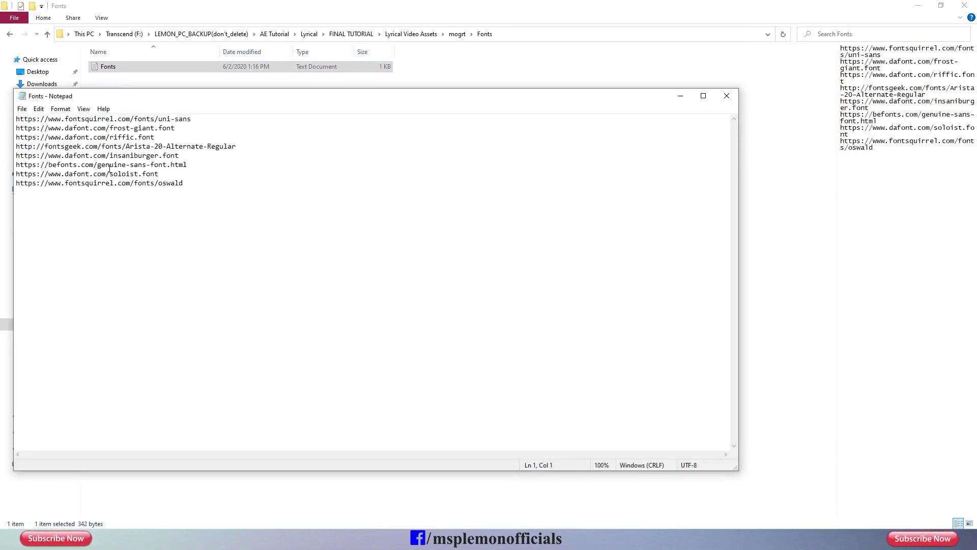
left_click(725, 99)
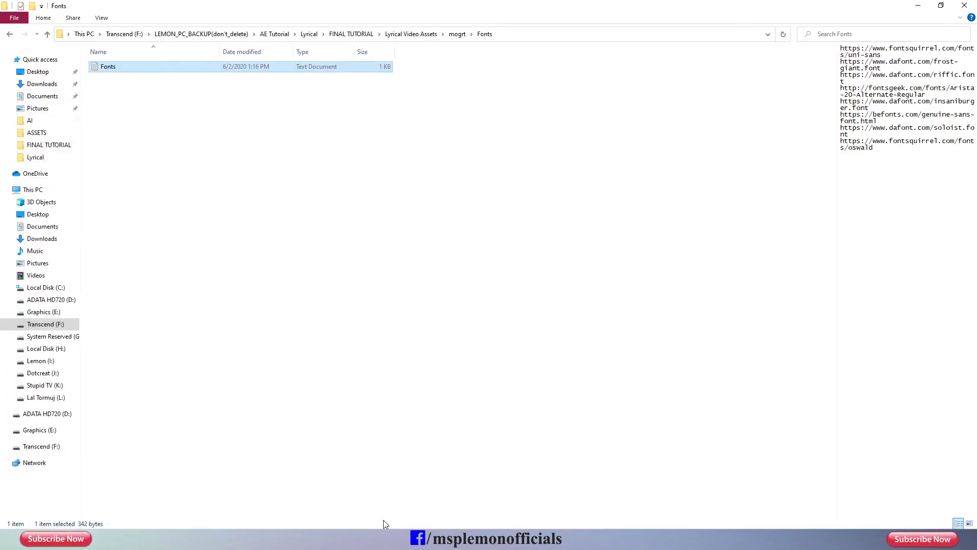
left_click(521, 527)
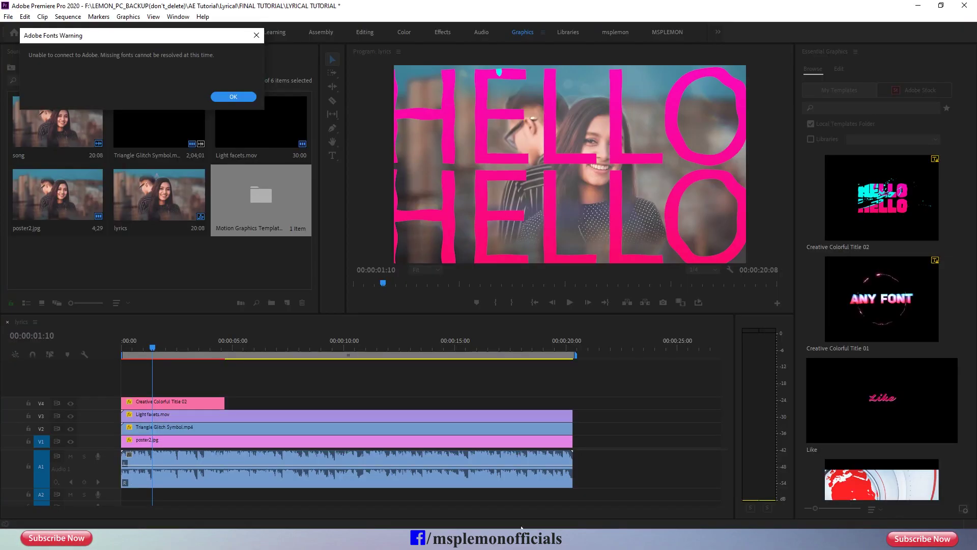
Dismiss the missing-font warnings and set the V4 title's Effect Controls Scale to 47
left_click(230, 99)
left_click(257, 200)
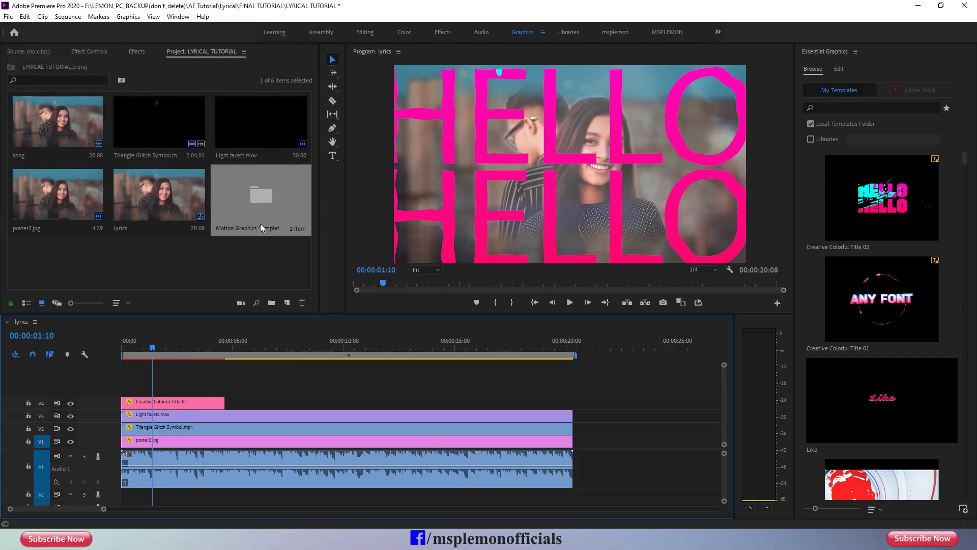
left_click(172, 402)
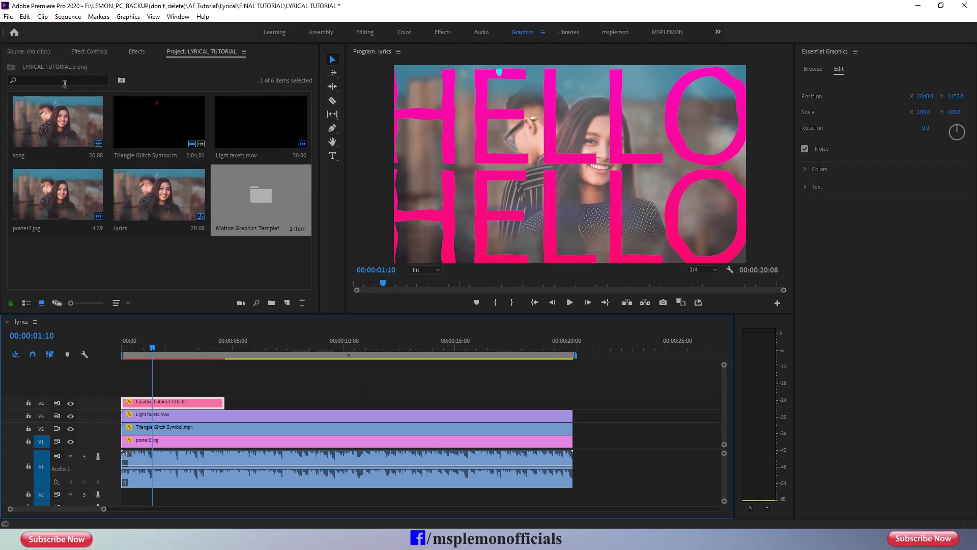
left_click(88, 52)
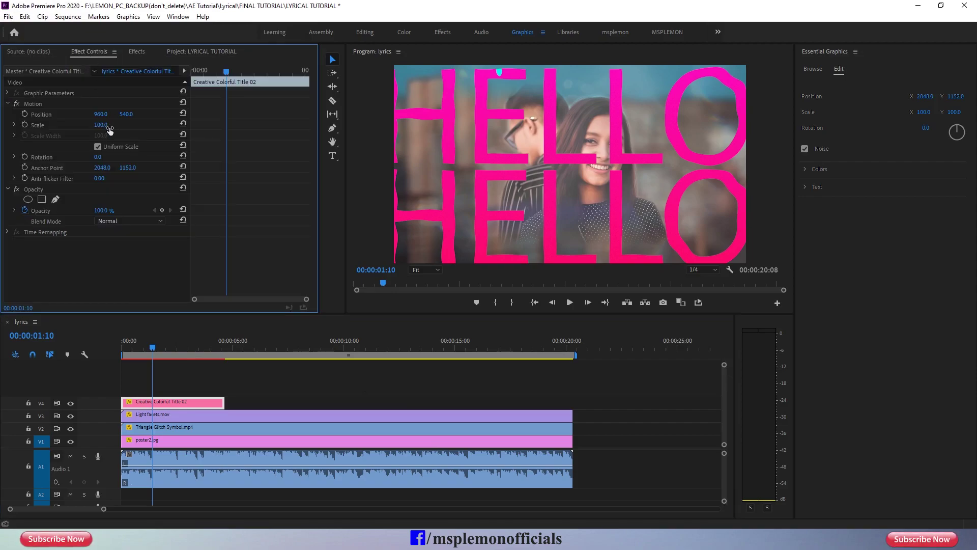
left_click_drag(99, 124, 73, 124)
In Essential Graphics, scale the title to 67 and move it to position 978, 1616
left_click(170, 405)
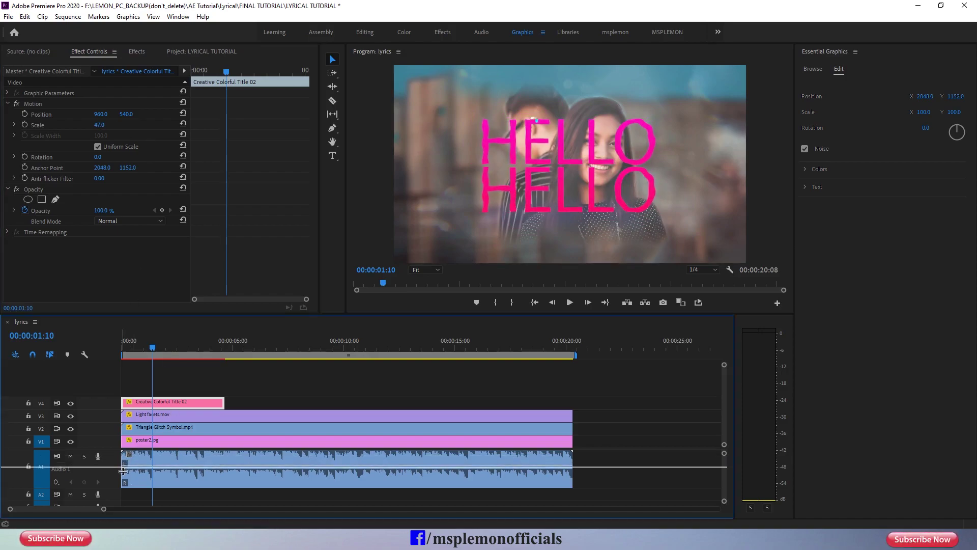
scroll(217, 408, "up", 1)
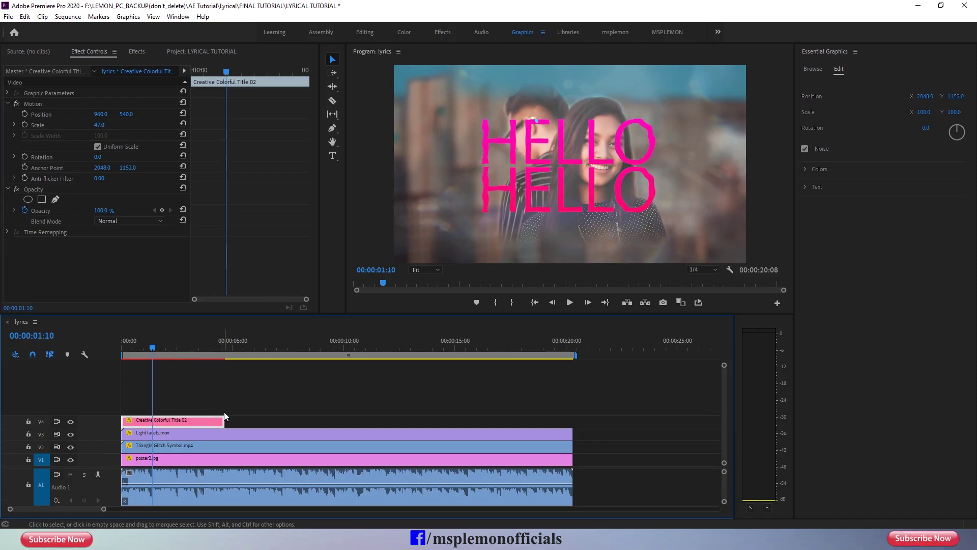
left_click(931, 118)
left_click_drag(923, 112, 853, 96)
left_click_drag(958, 97, 967, 97)
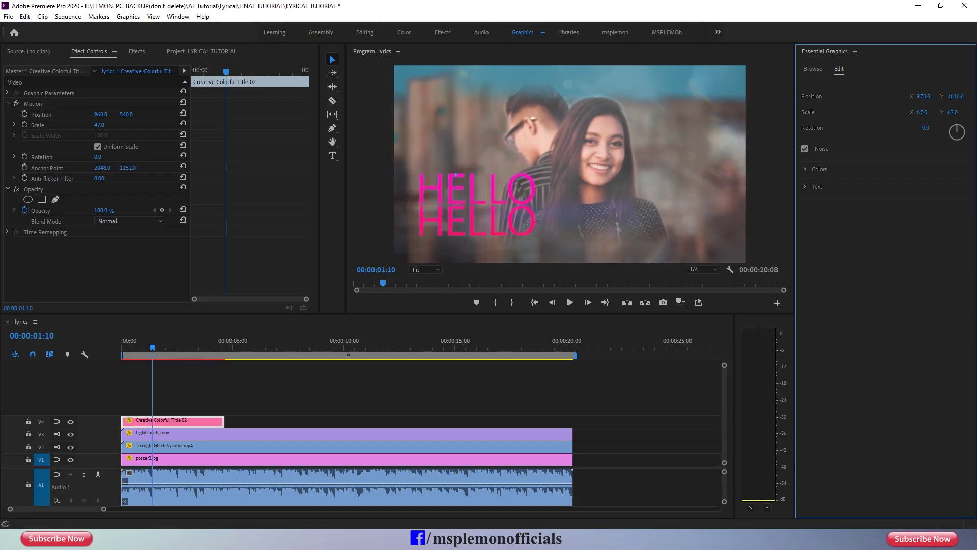
left_click(404, 383)
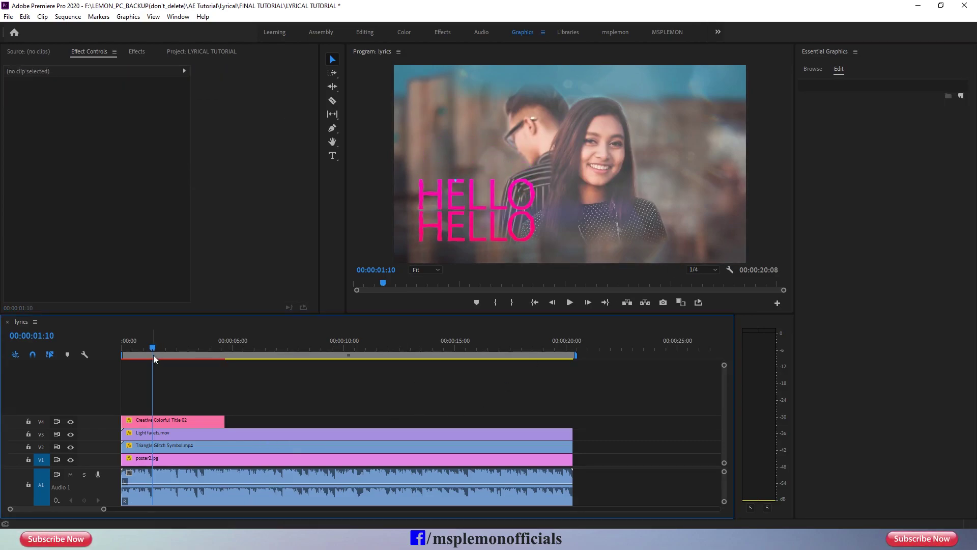
At 00:00:03:01, expand the HELLO title's Text and Colors settings and adjust Text Position X
left_click_drag(137, 350, 188, 350)
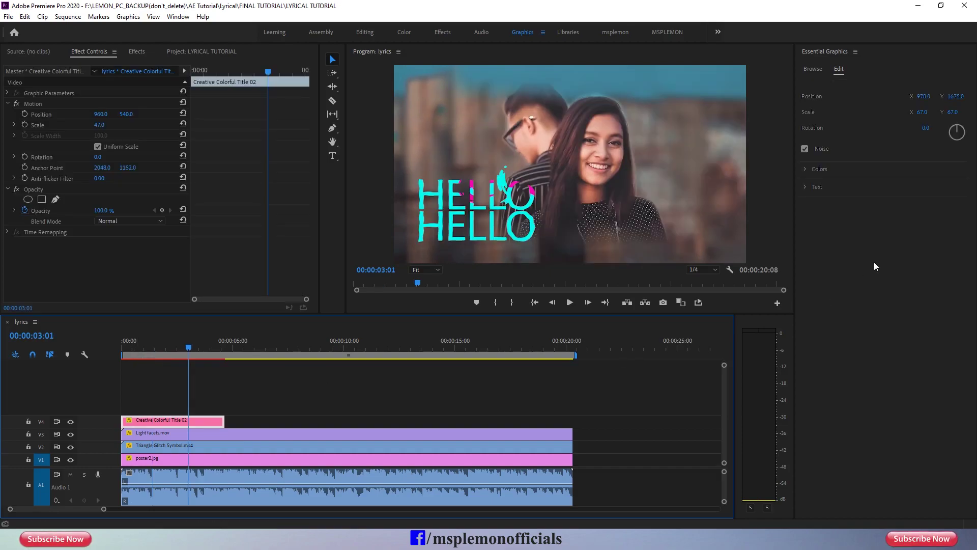
left_click(808, 187)
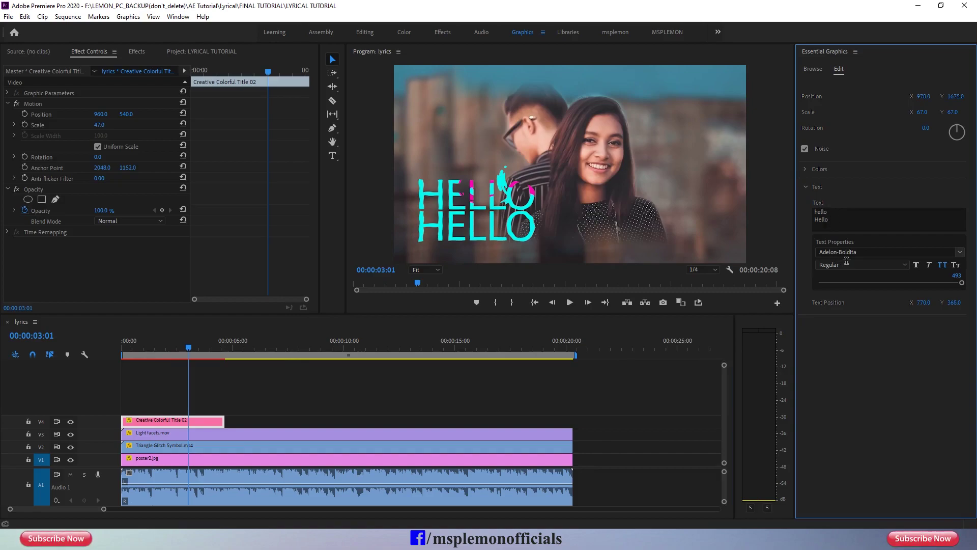
left_click(807, 170)
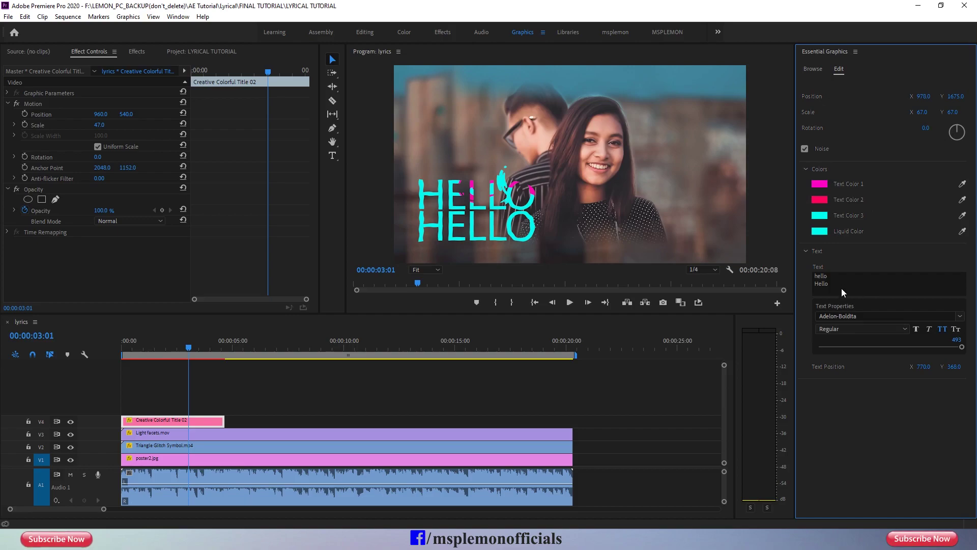
mouse_move(923, 366)
left_mouse_down()
mouse_move(862, 366)
mouse_move(923, 366)
left_mouse_up()
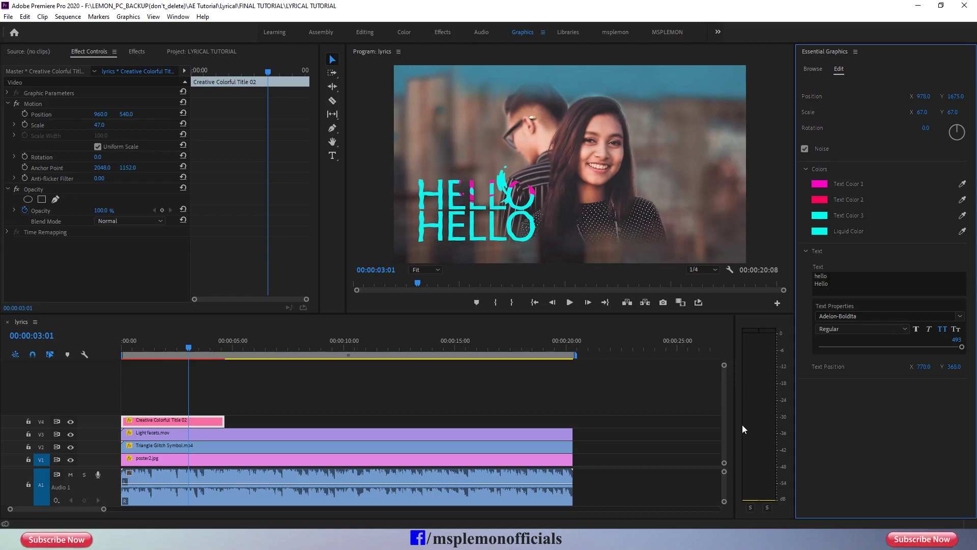
key("alt+Tab")
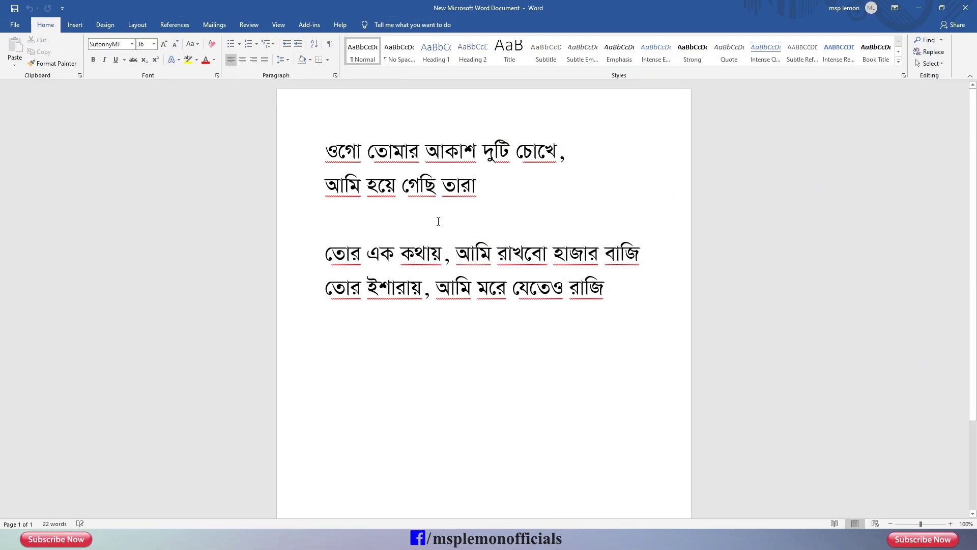
Copy the lyric words ওগো তোমার আকাশ from Word for the title text
left_click_drag(331, 156, 481, 152)
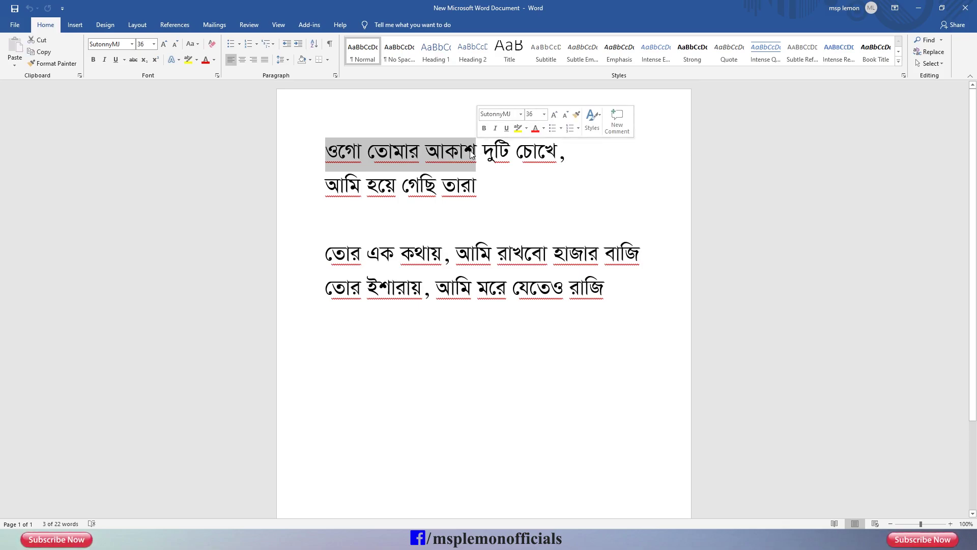
right_click(470, 152)
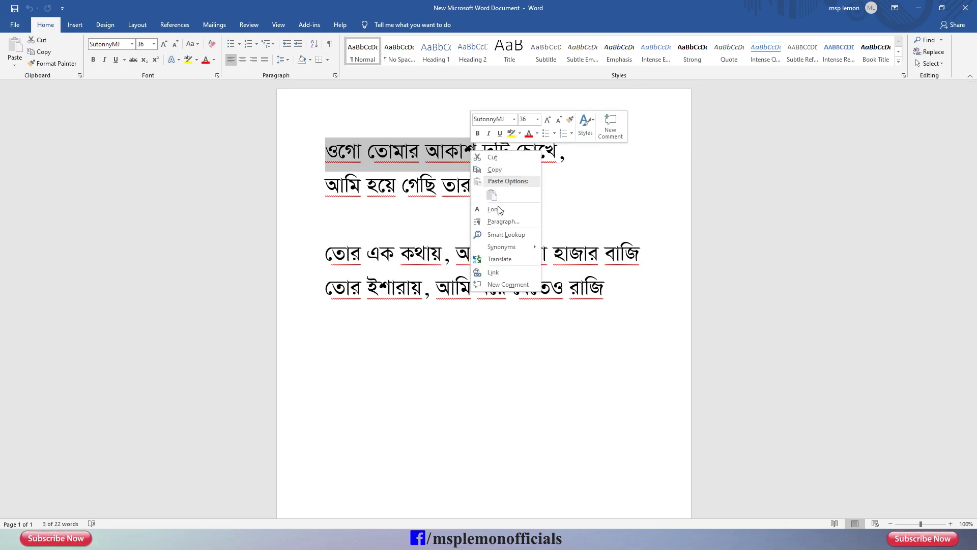
left_click(496, 171)
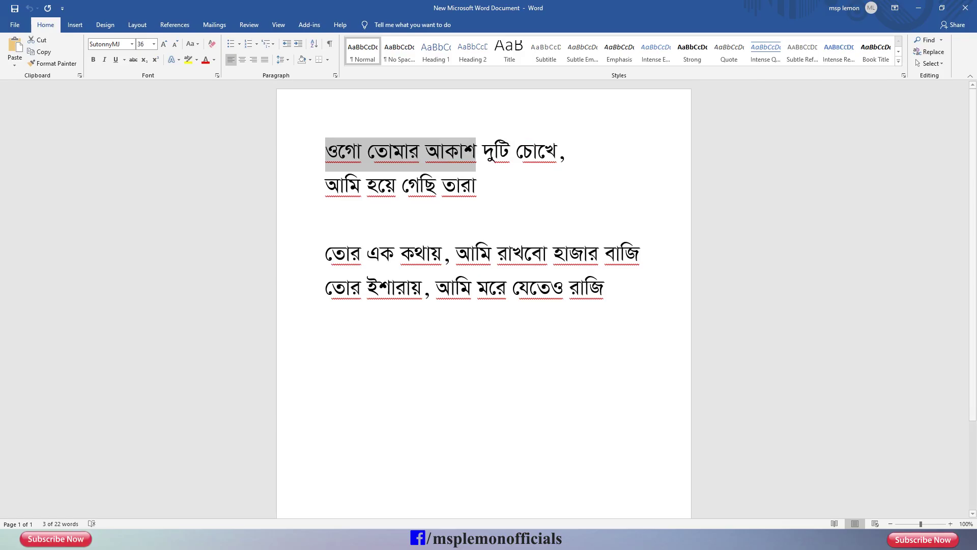
key("alt+Tab")
left_click(826, 274)
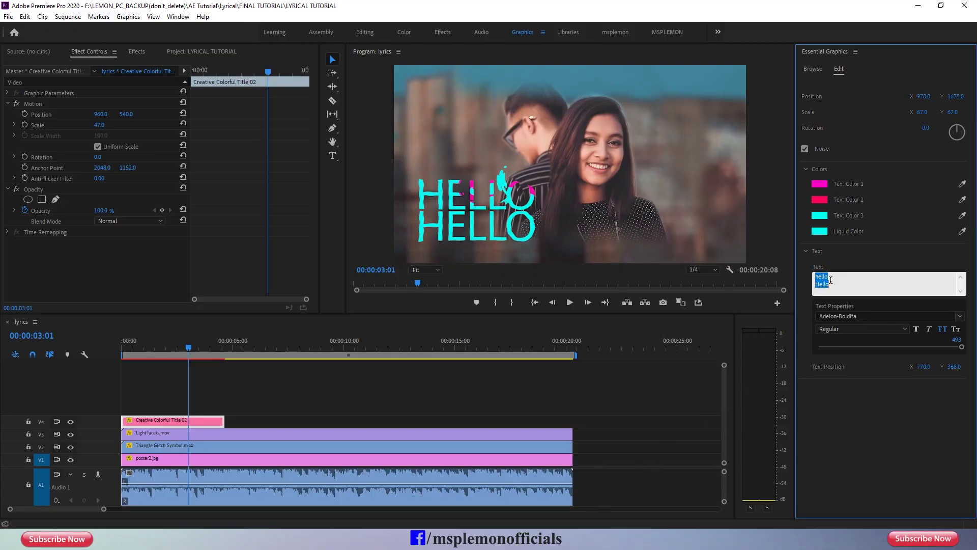
Paste ওগো তোমার আকাশ over the title's first-line Hello
left_click(833, 279)
left_click_drag(824, 280, 818, 281)
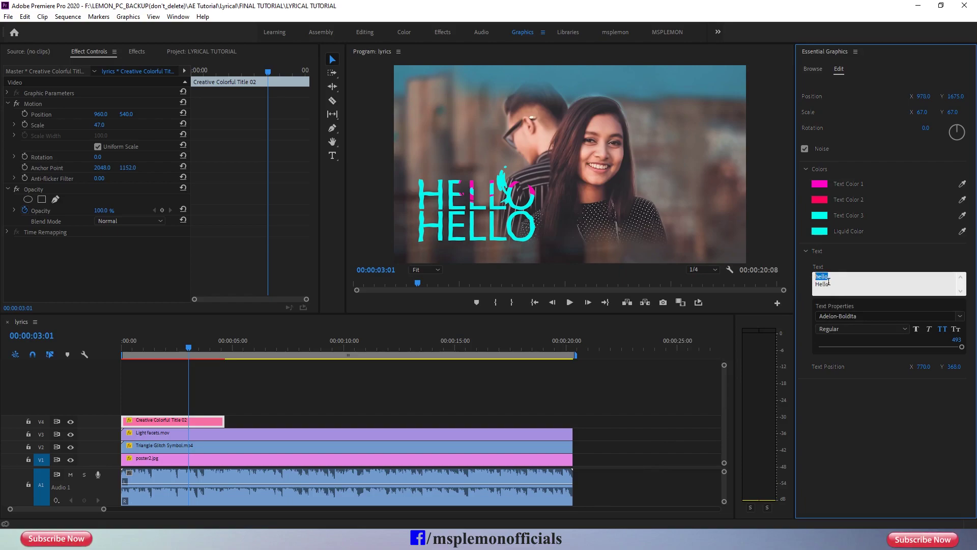
right_click(828, 282)
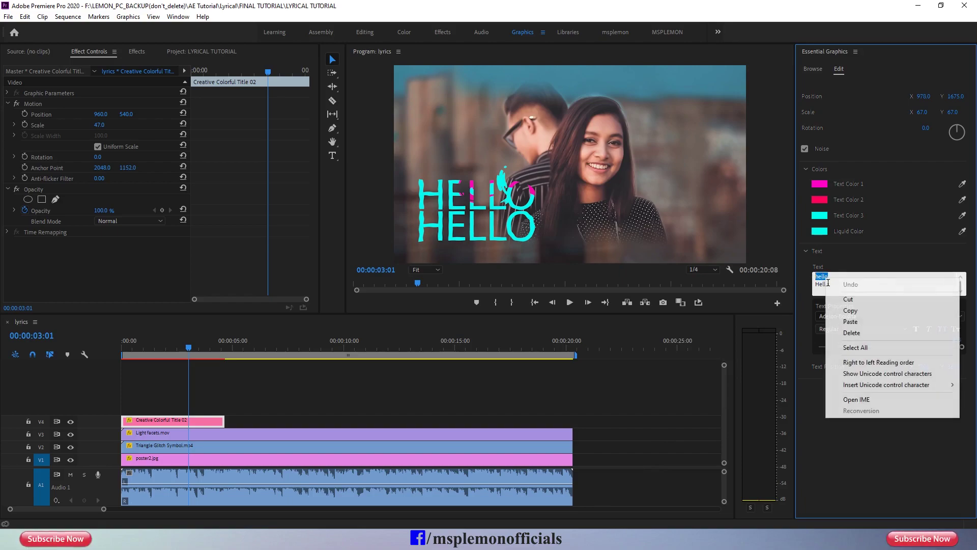
left_click(854, 319)
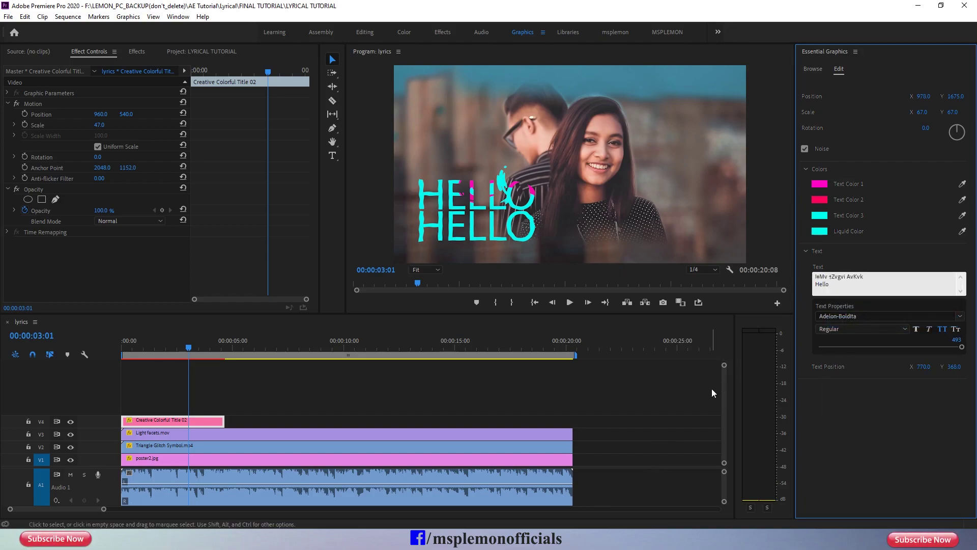
Copy দুটি চোখে, from Word and paste it over the second-line Hello
key("alt+Tab")
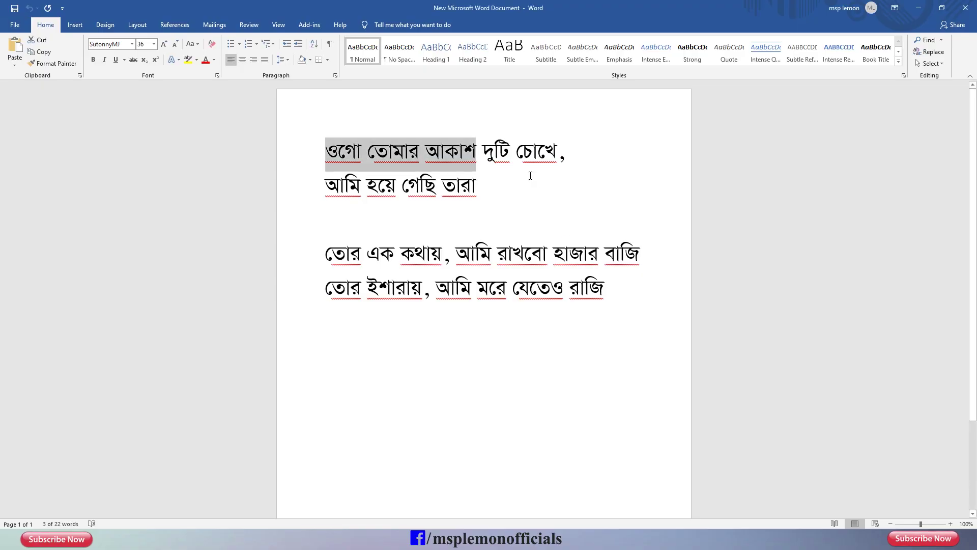
left_click_drag(487, 150, 563, 155)
right_click(550, 149)
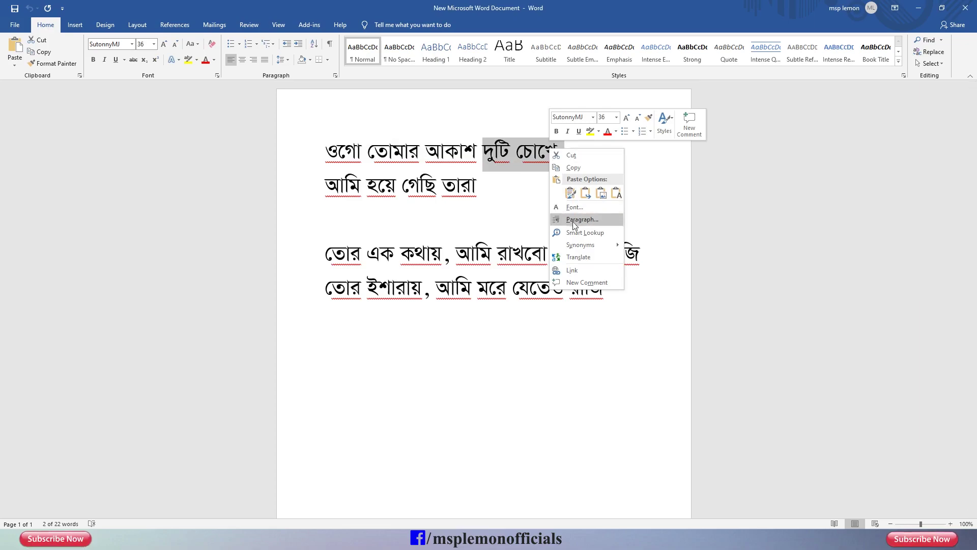
left_click(578, 173)
key("alt+Tab")
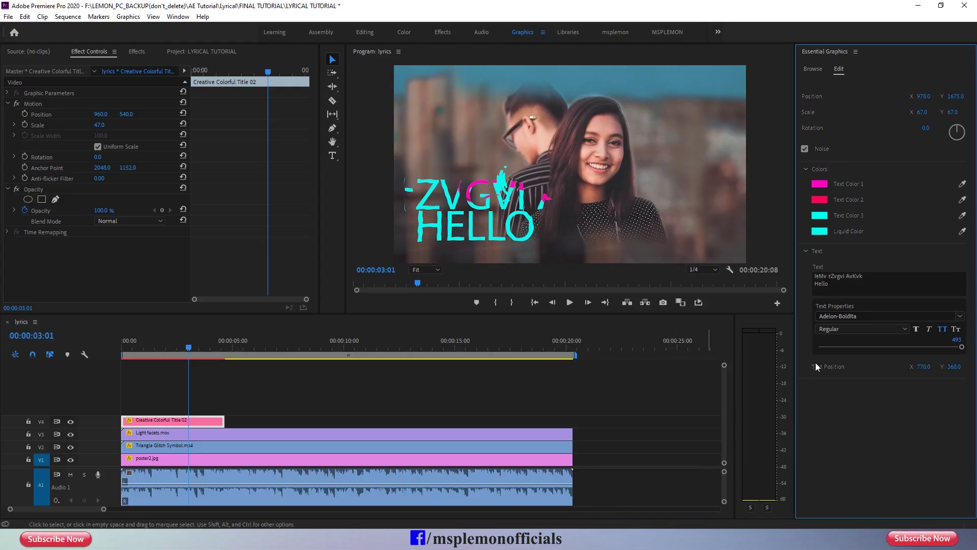
left_click(837, 284)
left_click_drag(838, 287, 819, 290)
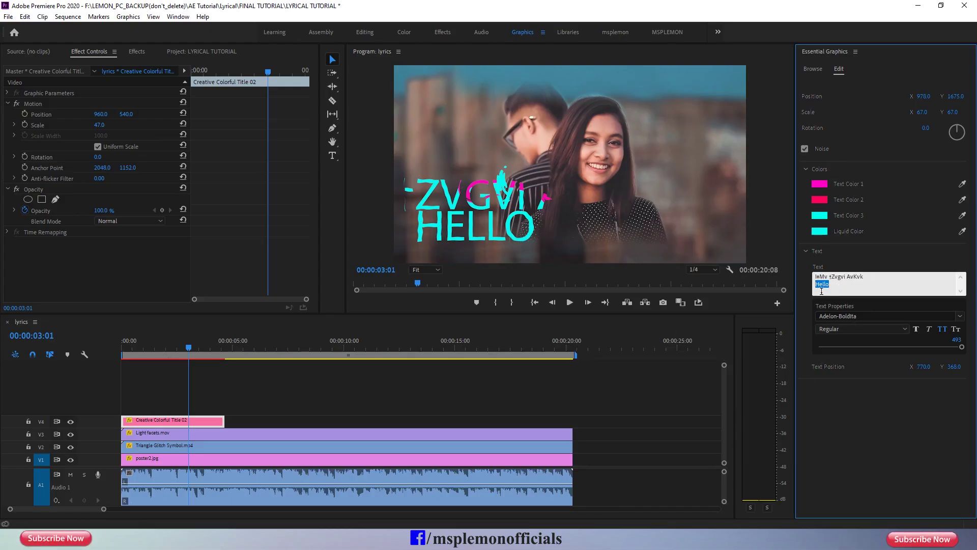
right_click(821, 291)
left_click(840, 327)
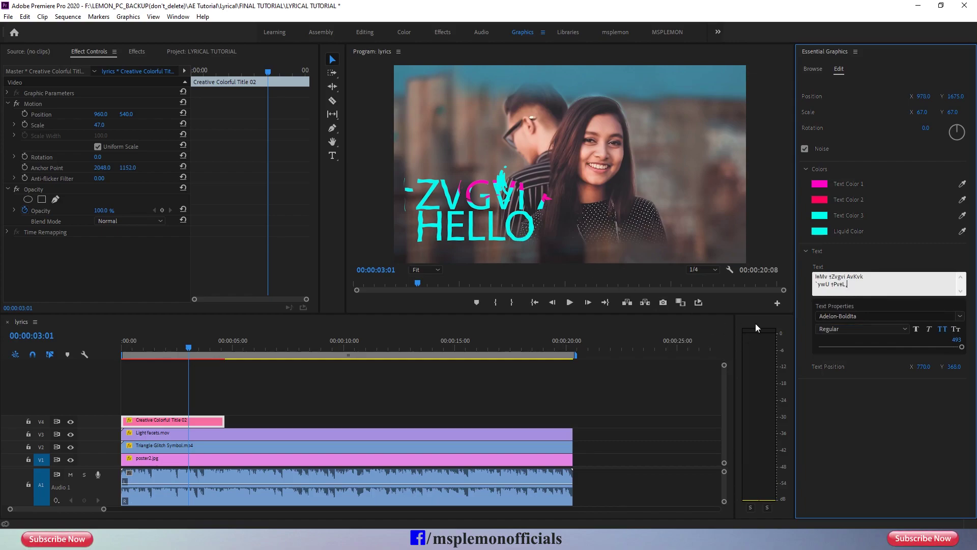
left_click(878, 316)
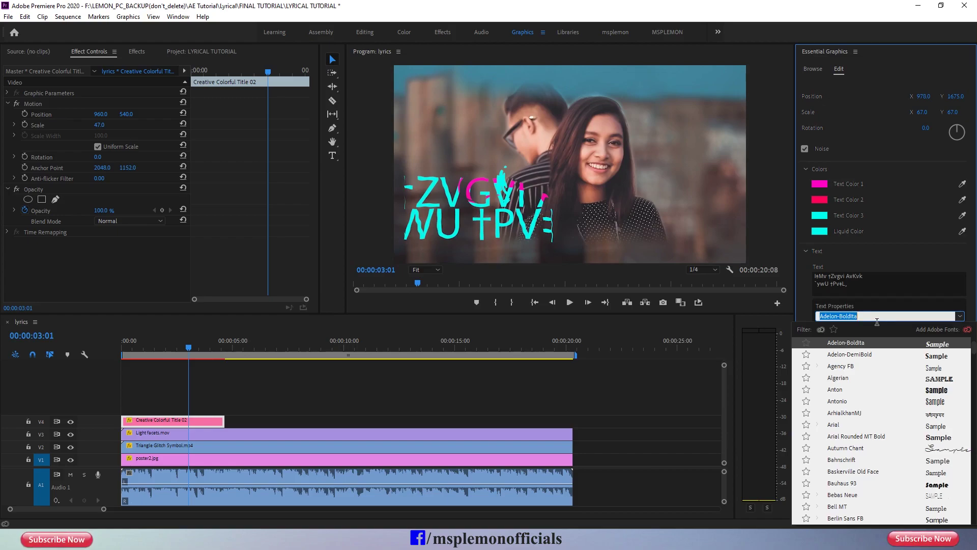
Filter the font list with 'kon' and set the title font to KongshoMJ Bold
type("kong")
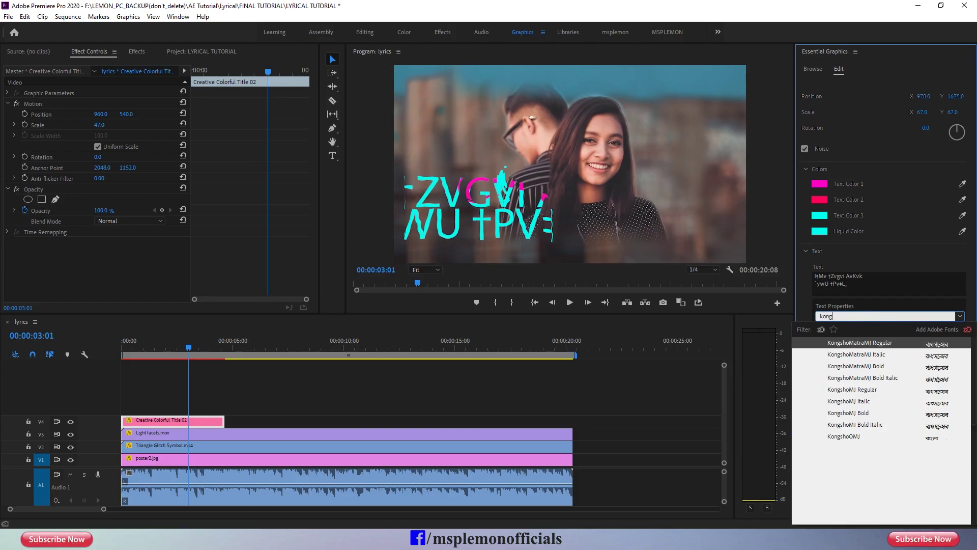
left_click(863, 414)
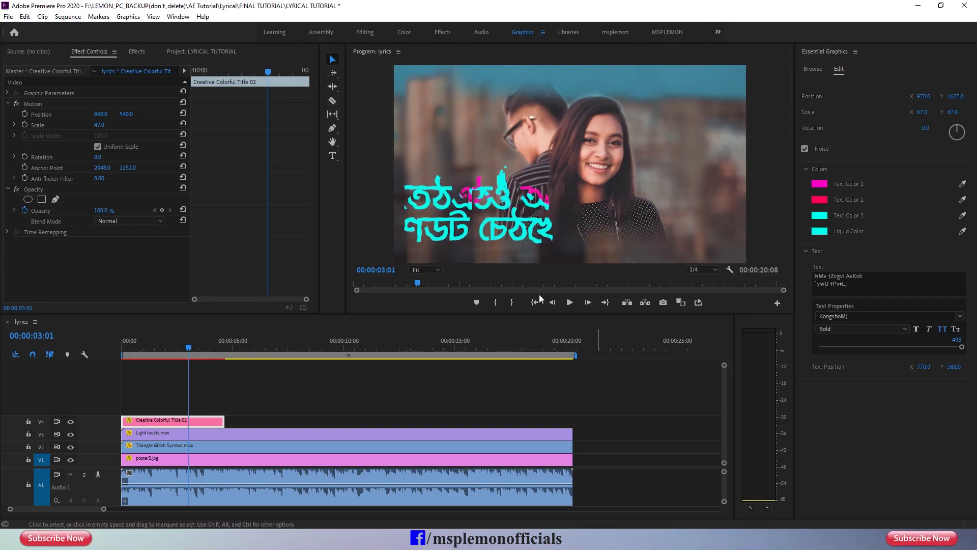
Turn off All Caps on the lyric title and shrink its scale to 44
left_click(943, 328)
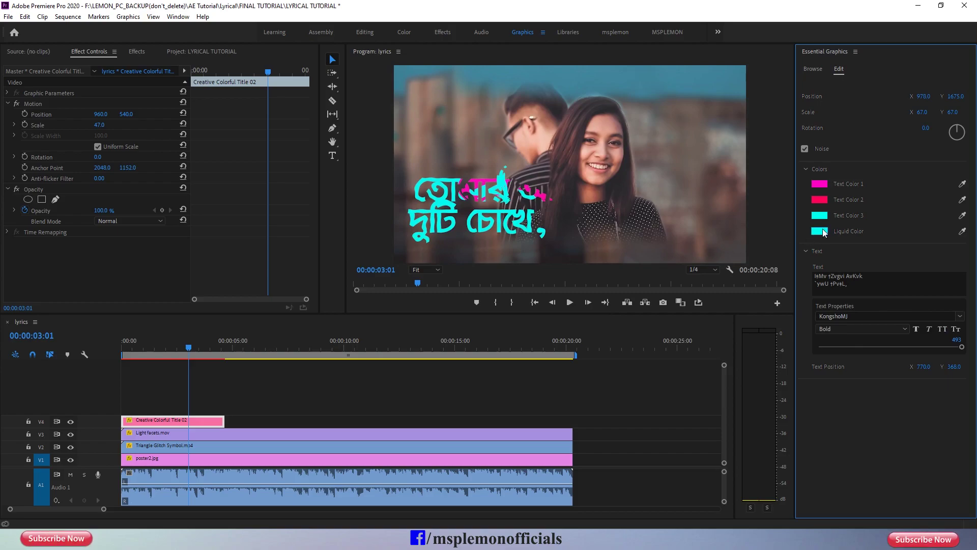
left_click_drag(922, 112, 881, 112)
left_click_drag(190, 349, 194, 349)
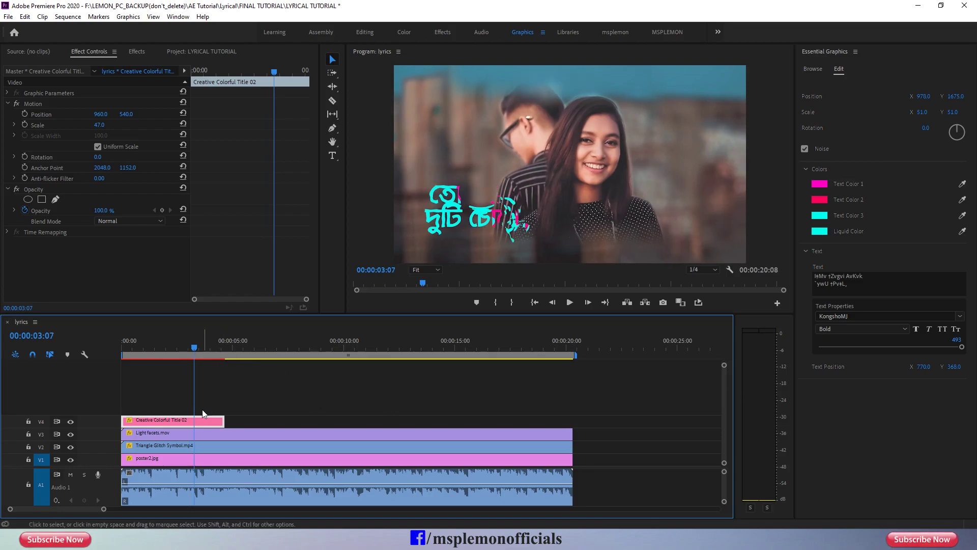
left_click(152, 348)
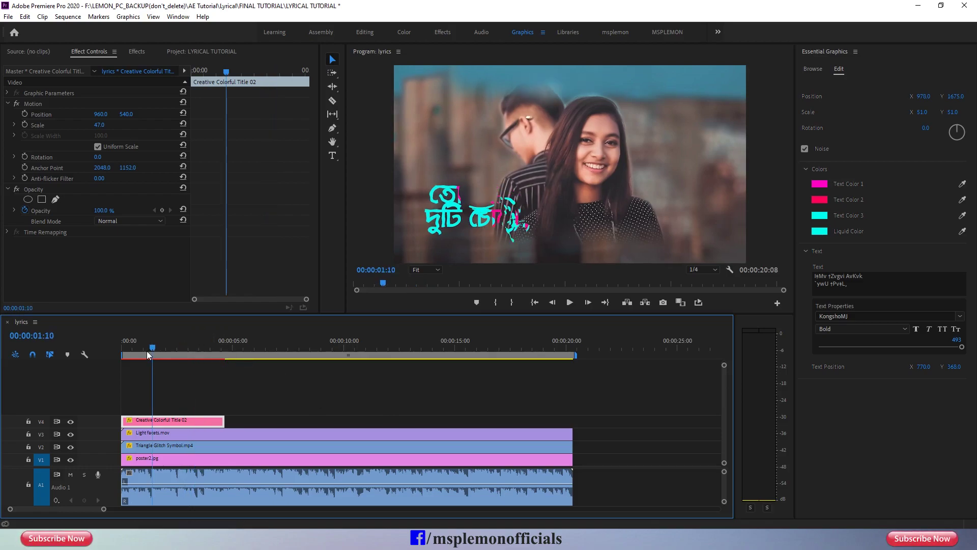
left_click_drag(955, 113, 950, 112)
Join the two lyric lines into one, reduce the font size, and set Scale to 117
left_click(823, 292)
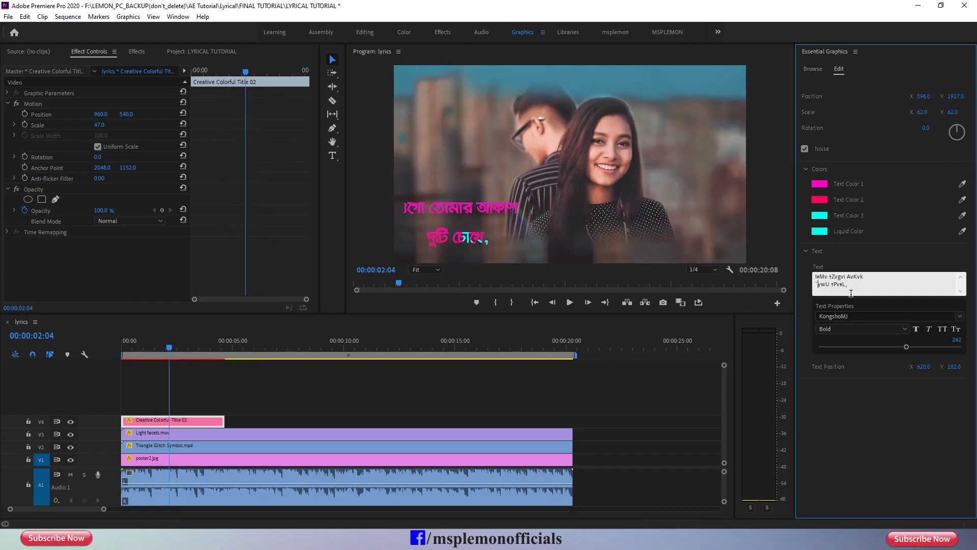
key("BackSpace")
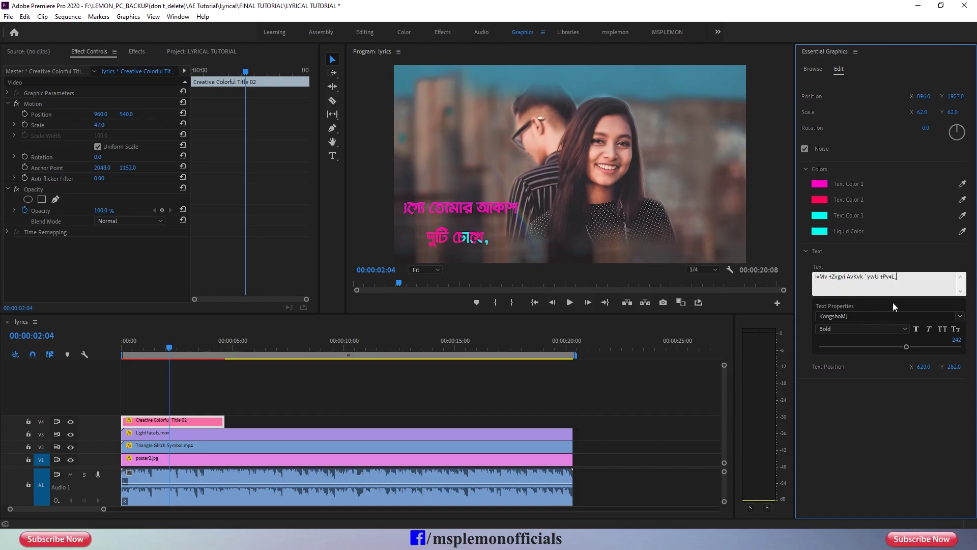
left_click(862, 414)
left_click(209, 421)
left_click_drag(906, 347, 867, 362)
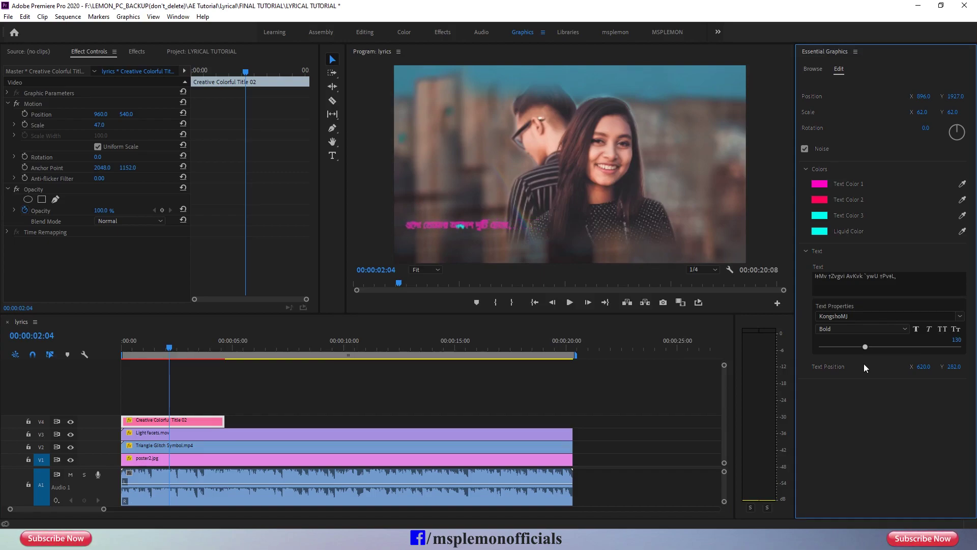
left_click_drag(921, 112, 973, 101)
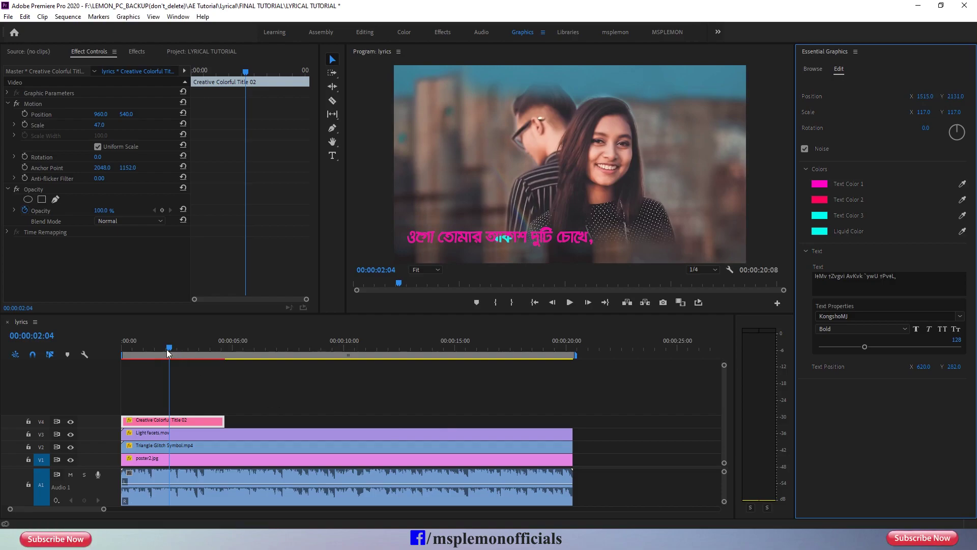
Play the sequence from the start to preview the one-line Bangla title
left_click(122, 350)
left_click(172, 383)
key("space")
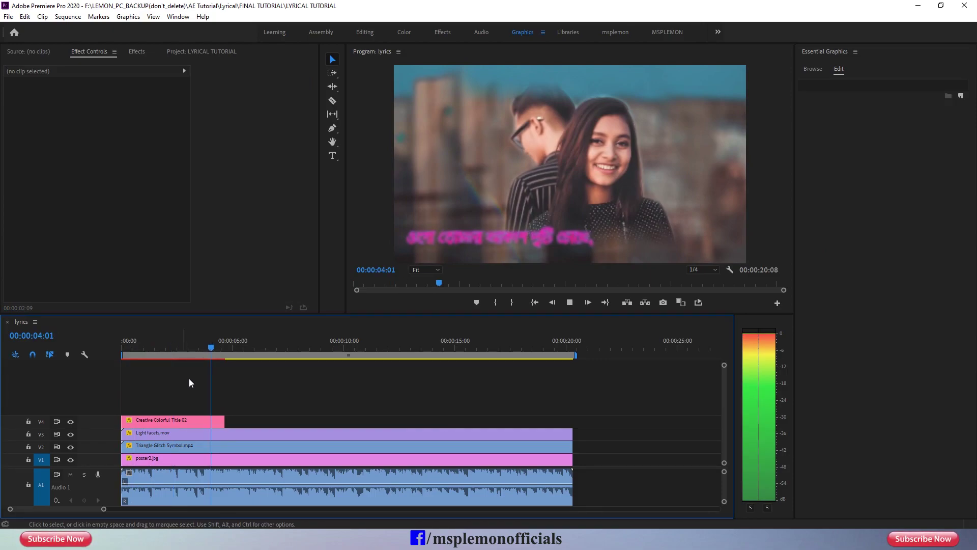
Lengthen the lyric title clip and shift it slightly later than the sequence start
key("space")
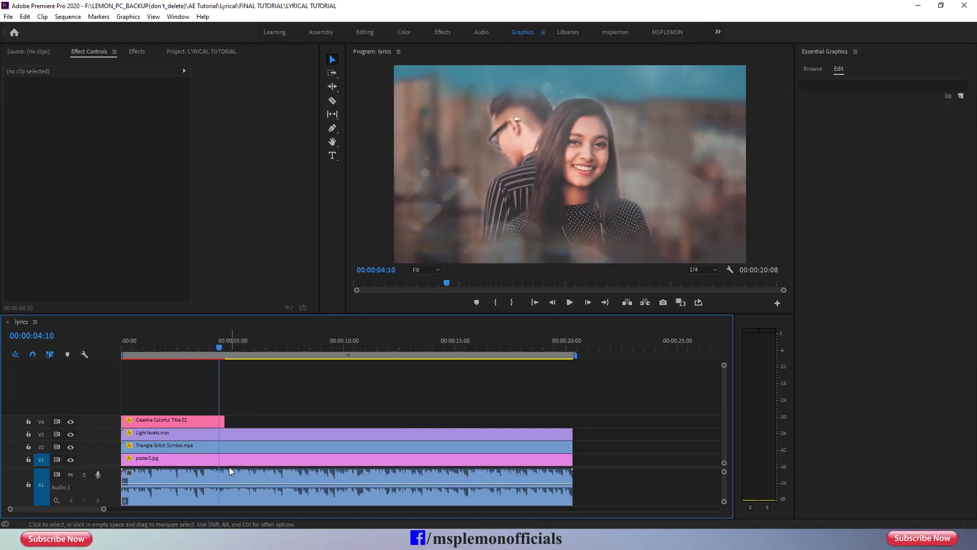
left_click_drag(224, 422, 246, 424)
left_click(182, 348)
key("Home")
left_click_drag(156, 419, 169, 423)
Play back the sequence to check the title timing, then show the Essential Graphics Browse panel
left_click(179, 390)
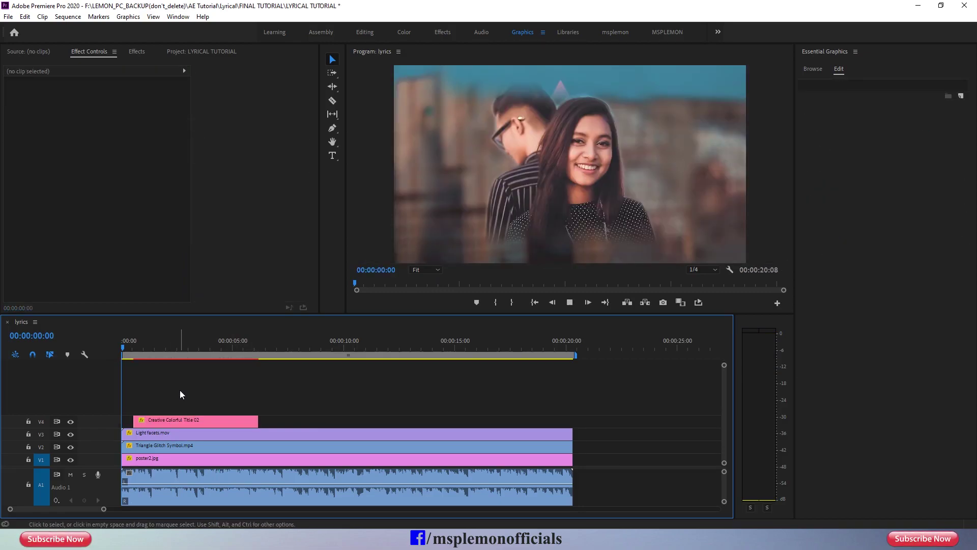
key("space")
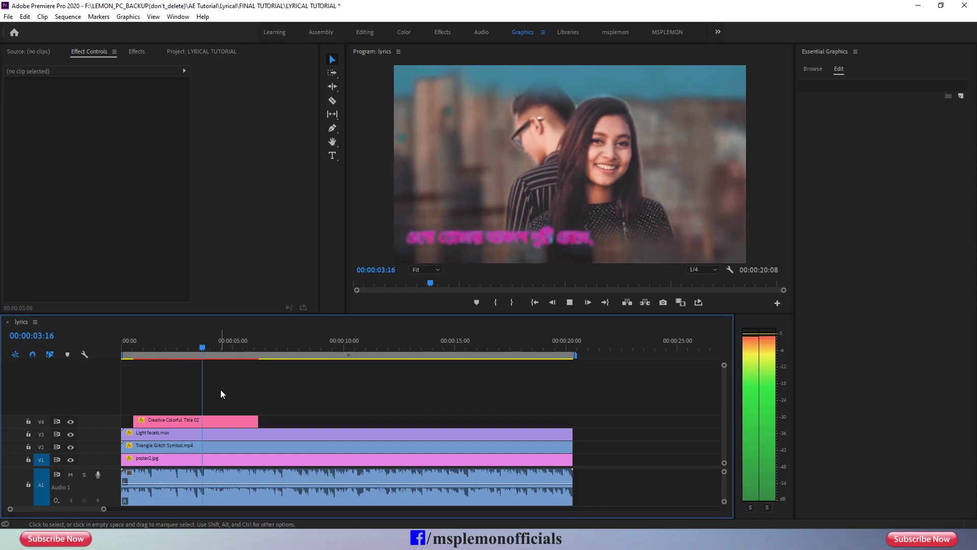
key("space")
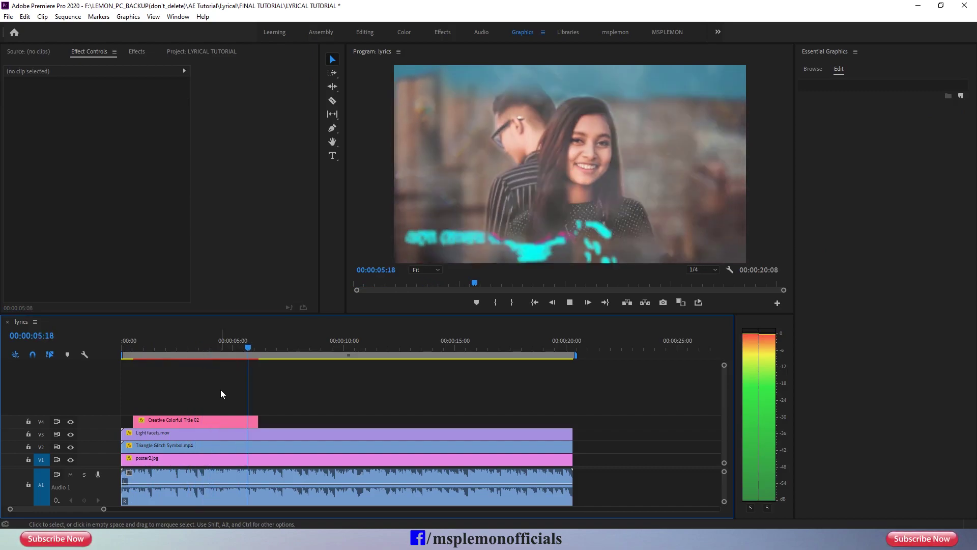
left_click(813, 71)
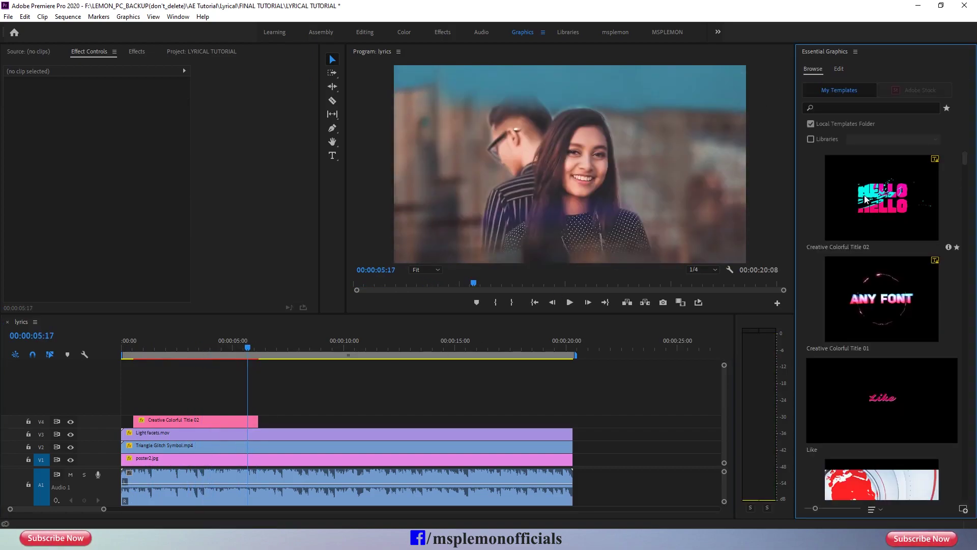
Install the Colorful Title 06 motion graphics template file
left_click(963, 509)
left_click(153, 155)
left_click(404, 281)
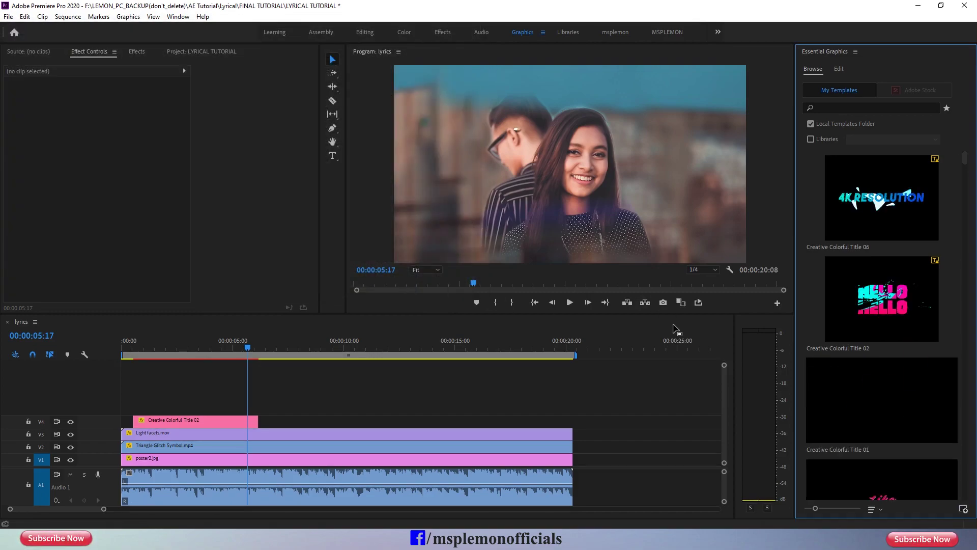
Place Creative Colorful Title 06 on new track V5 at about 05:17 and dismiss the font warnings
left_click_drag(865, 196, 243, 400)
left_click(234, 96)
left_click(261, 199)
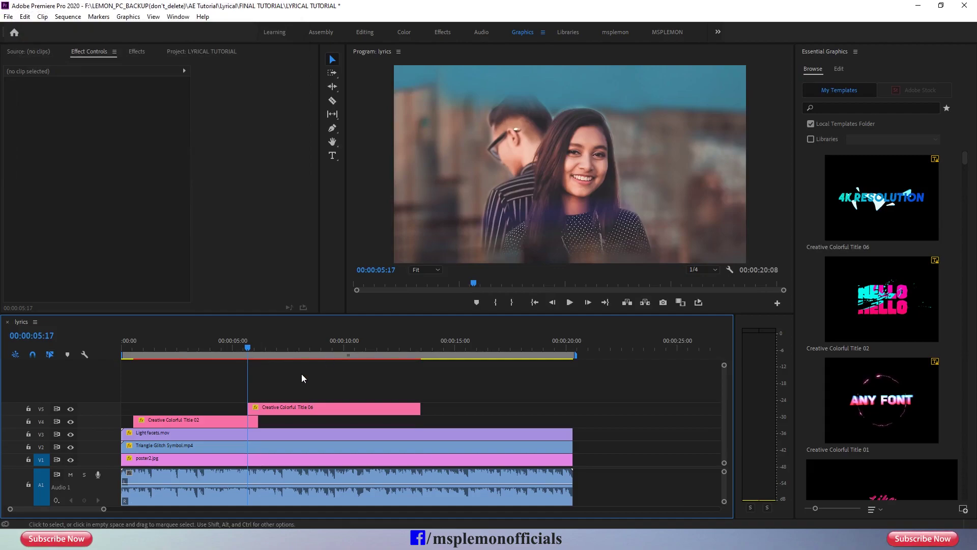
left_click_drag(247, 349, 272, 354)
left_click(295, 408)
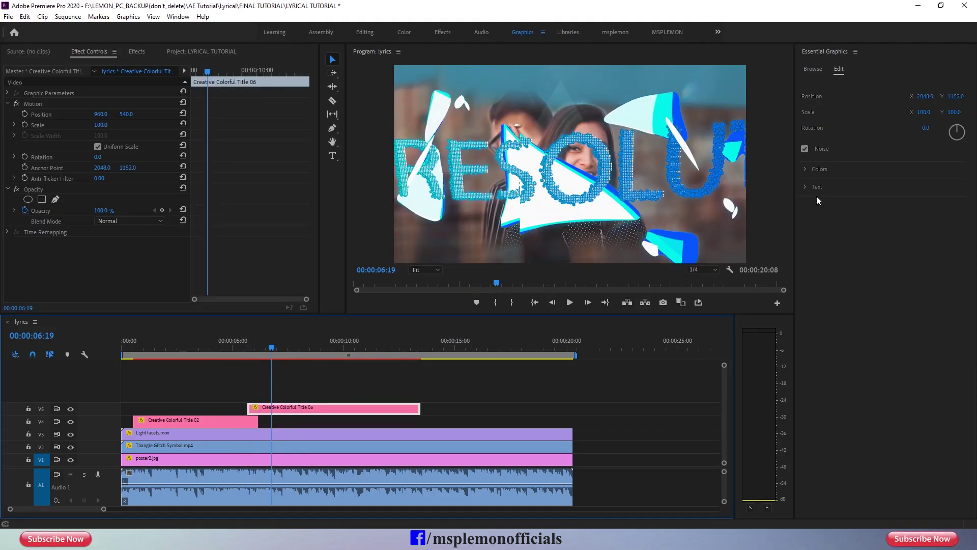
Scale Creative Colorful Title 06 to 35, then down to 27, and switch to the lyrics document
left_click(923, 112)
type("35")
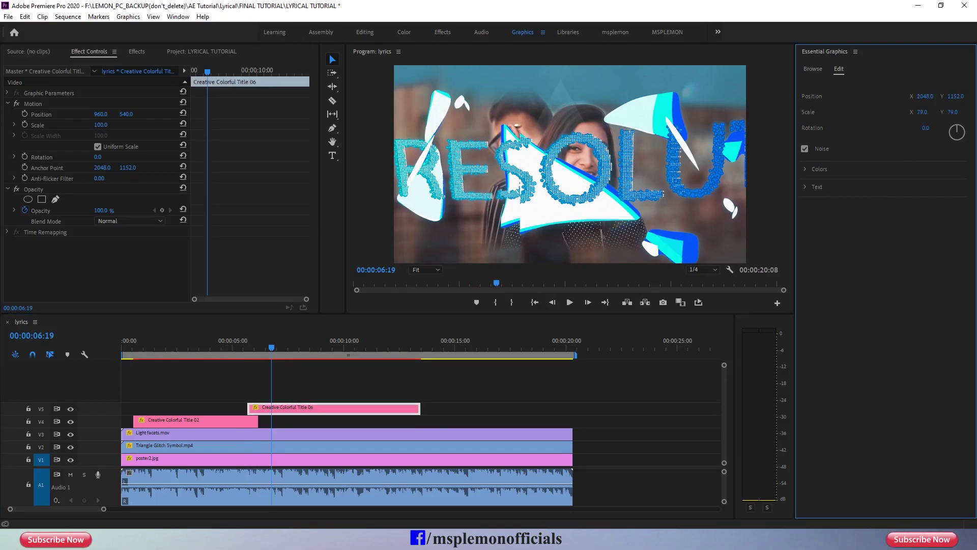
key("Return")
left_click_drag(951, 112, 969, 97)
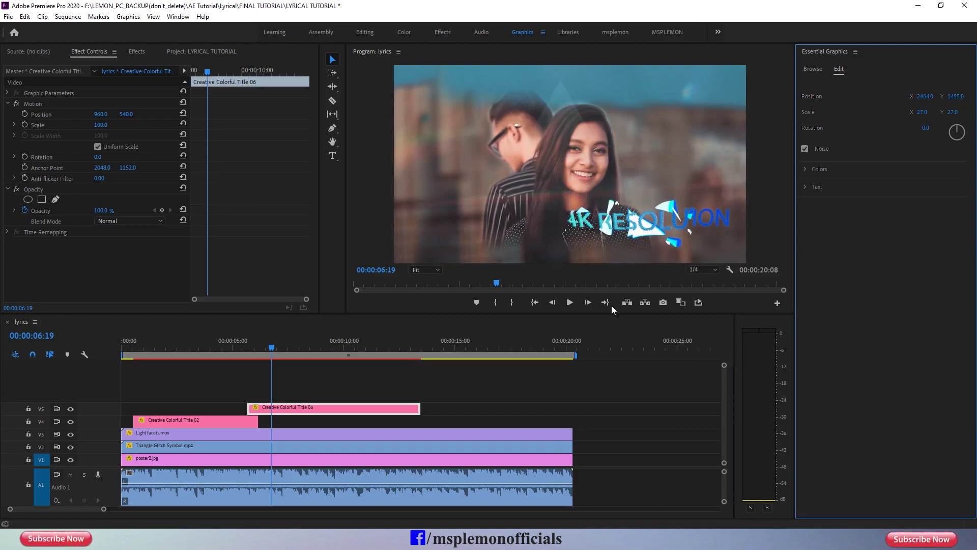
left_click(320, 412)
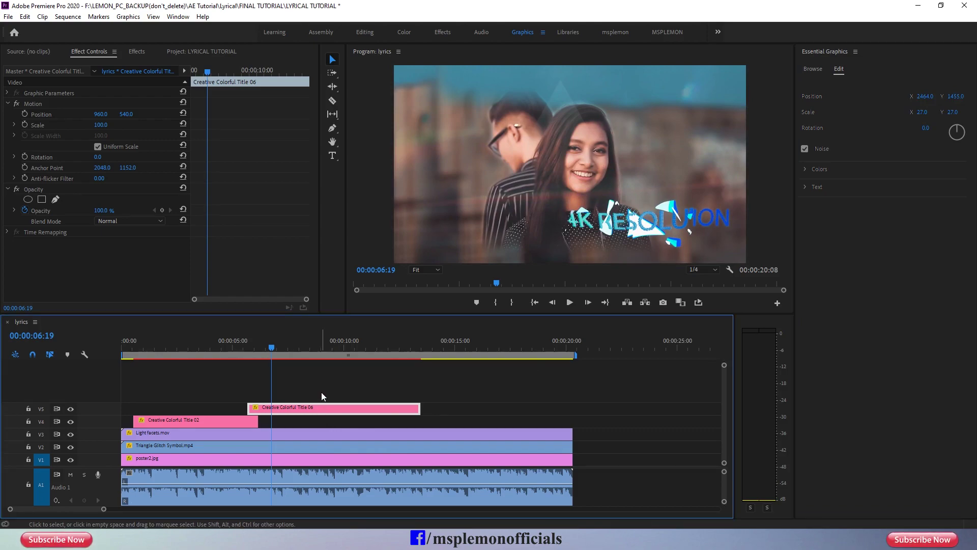
key("alt+Tab")
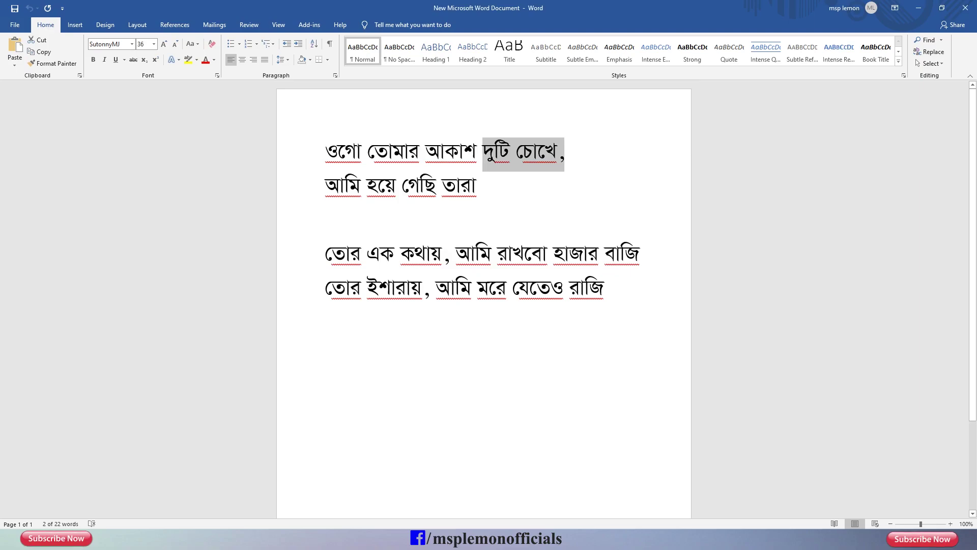
Copy the lyric line আমি হয়ে গেছি তারা from Word and return to Premiere Pro
left_click_drag(328, 189, 481, 189)
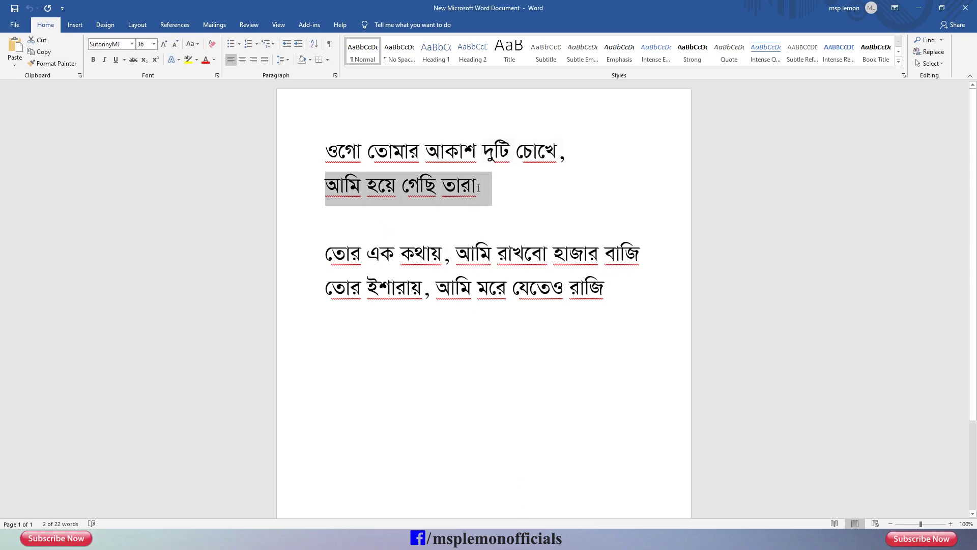
right_click(478, 187)
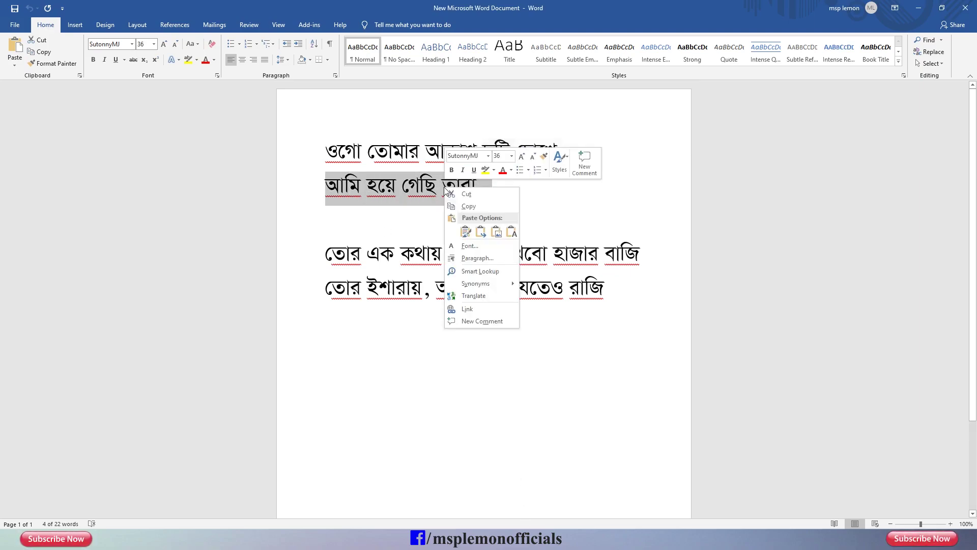
left_click(468, 206)
key("alt+Tab")
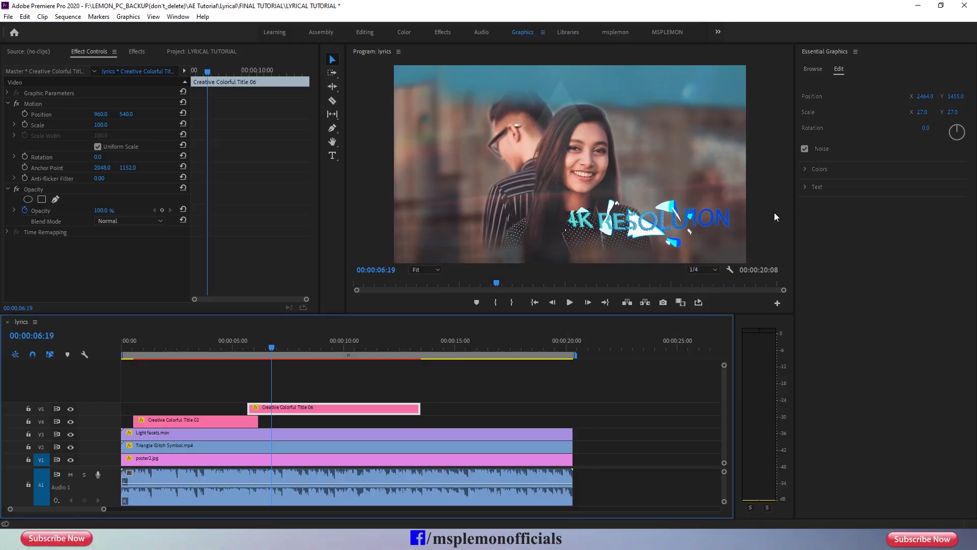
left_click(806, 187)
Paste আমি হয়ে গেছি তারা into Title 06's text box, replacing 4k resolution
left_click(808, 171)
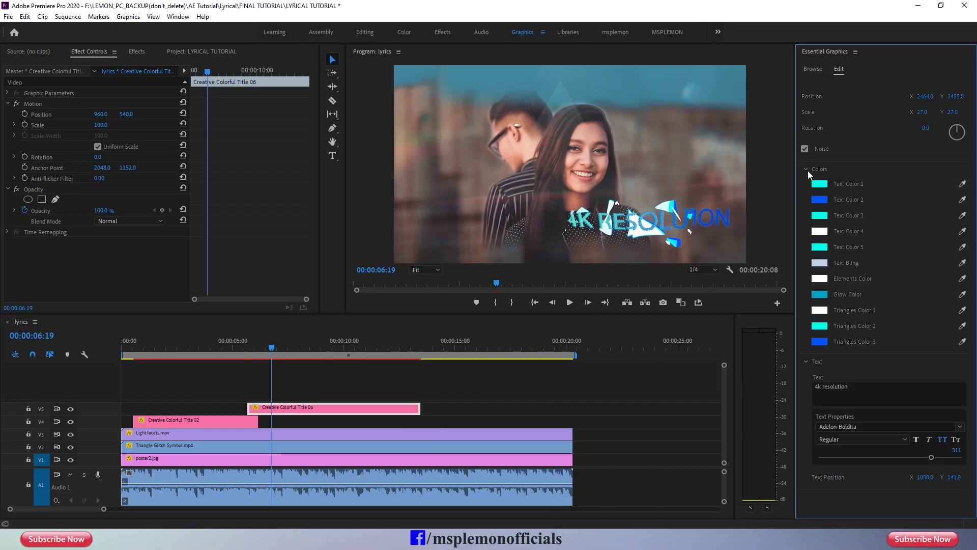
left_click(855, 396)
right_click(854, 391)
left_click(871, 437)
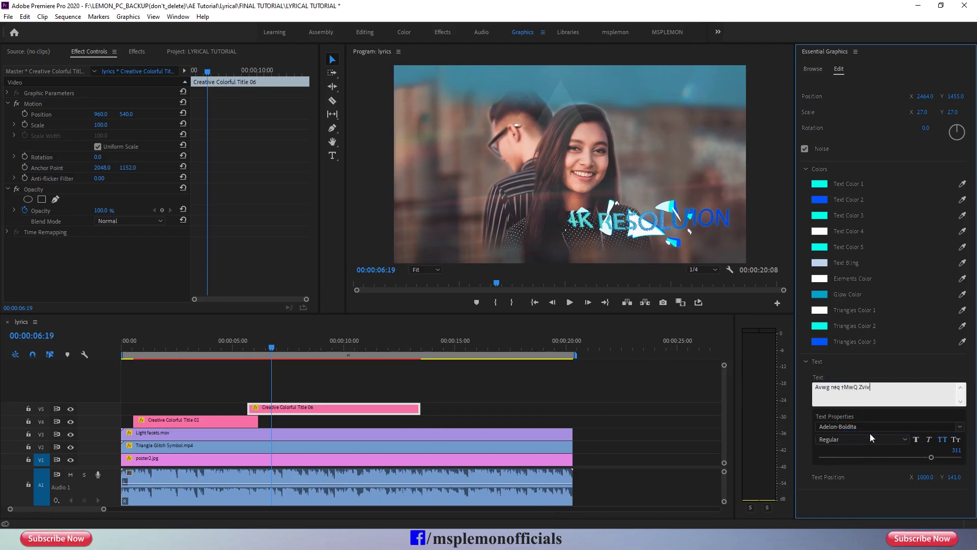
Set the lyric's font to SutonnyMJ, turn off All Caps, and move it to 2479, 1503
left_click(866, 428)
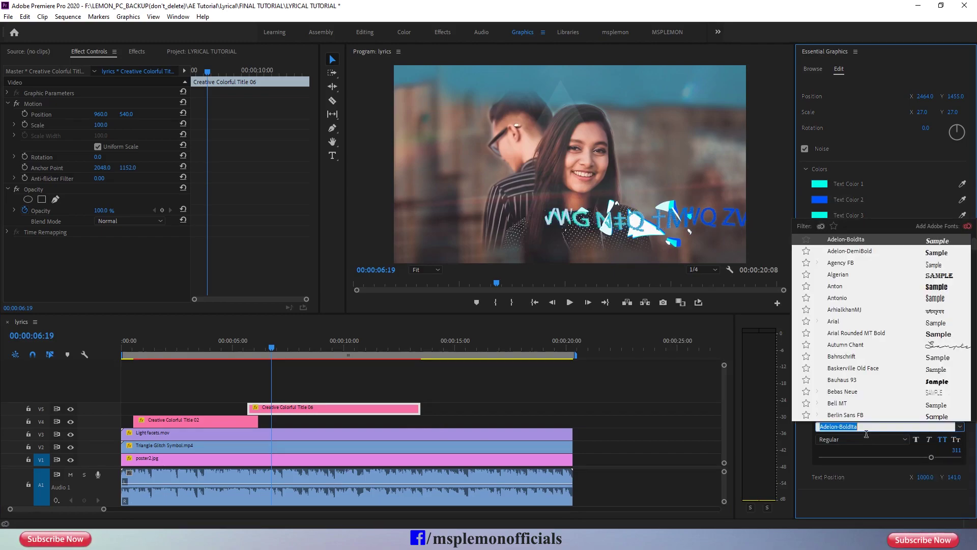
type("suto")
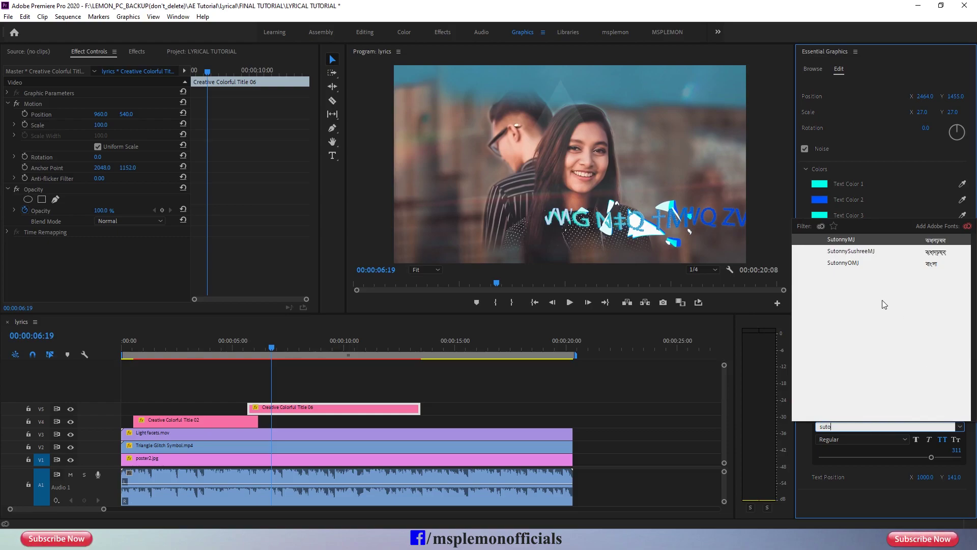
left_click(857, 241)
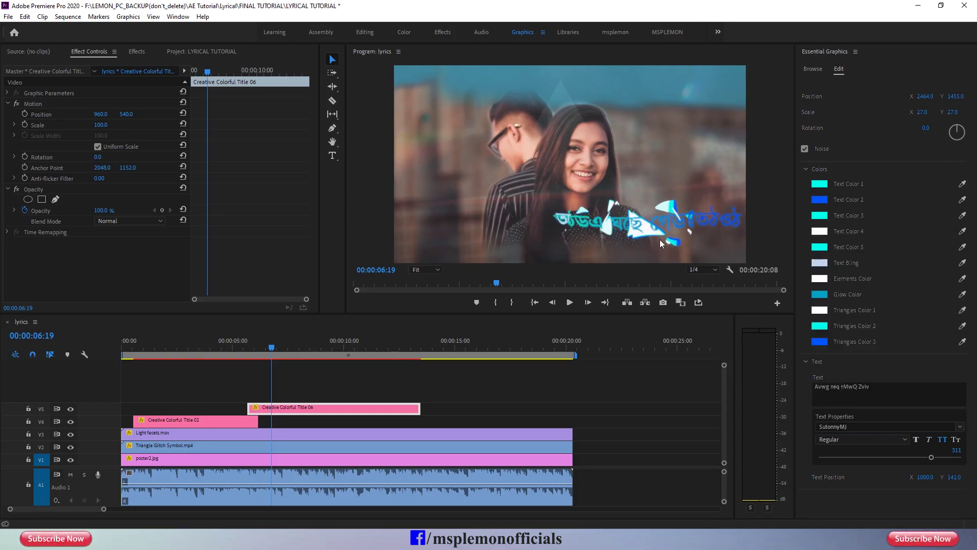
left_click(942, 439)
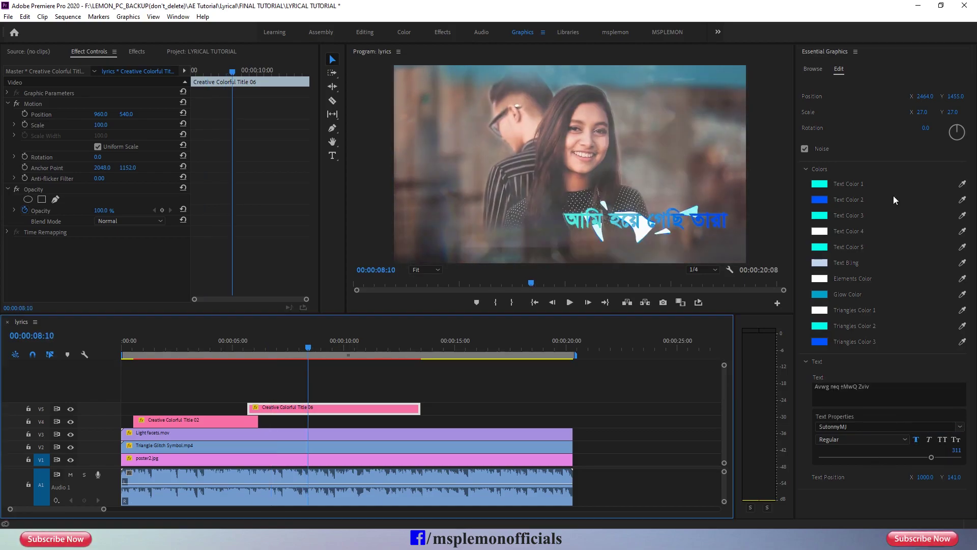
left_click_drag(925, 96, 965, 102)
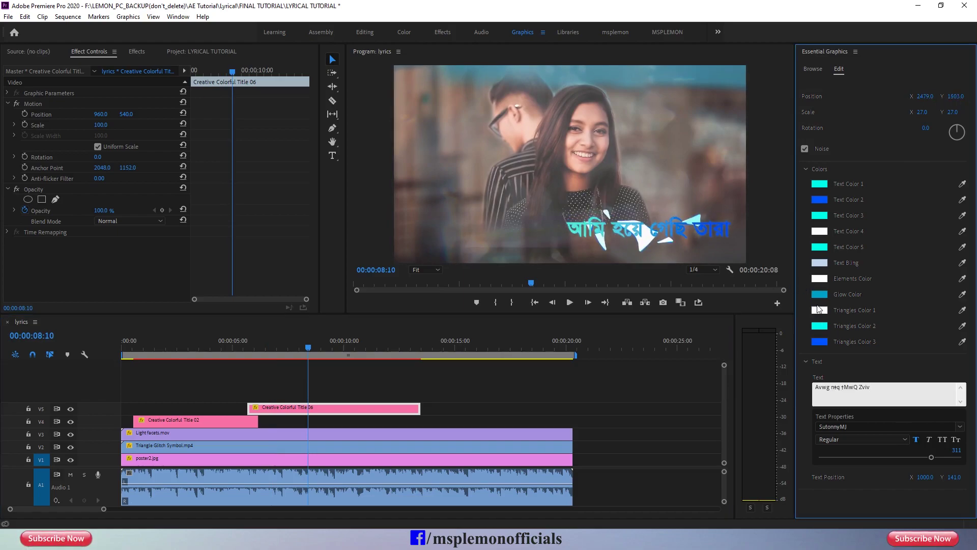
left_click(819, 326)
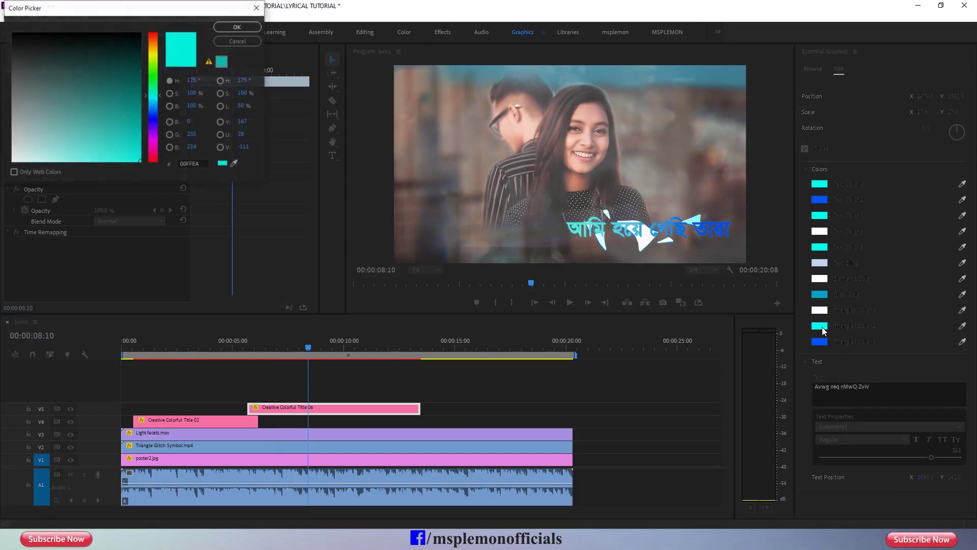
Change Triangles Color 2 to magenta (FF00D8) and play the sequence to preview it
left_click_drag(155, 114, 157, 143)
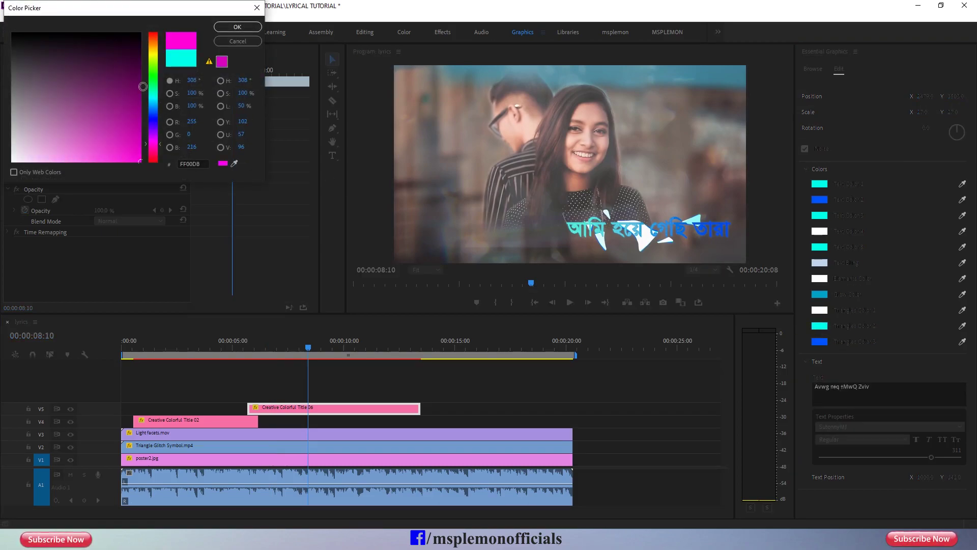
left_click(227, 29)
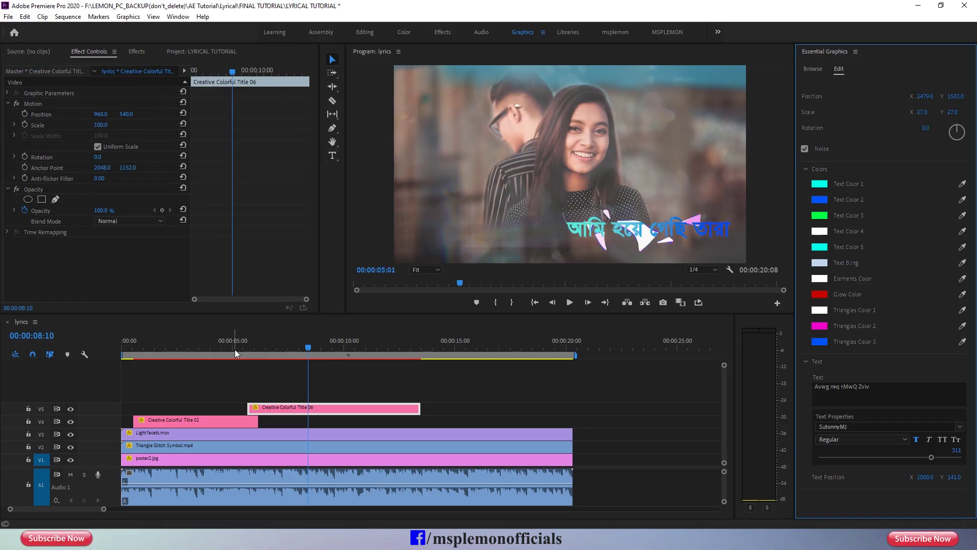
left_click(235, 349)
left_click(243, 359)
left_click(122, 349)
key("space")
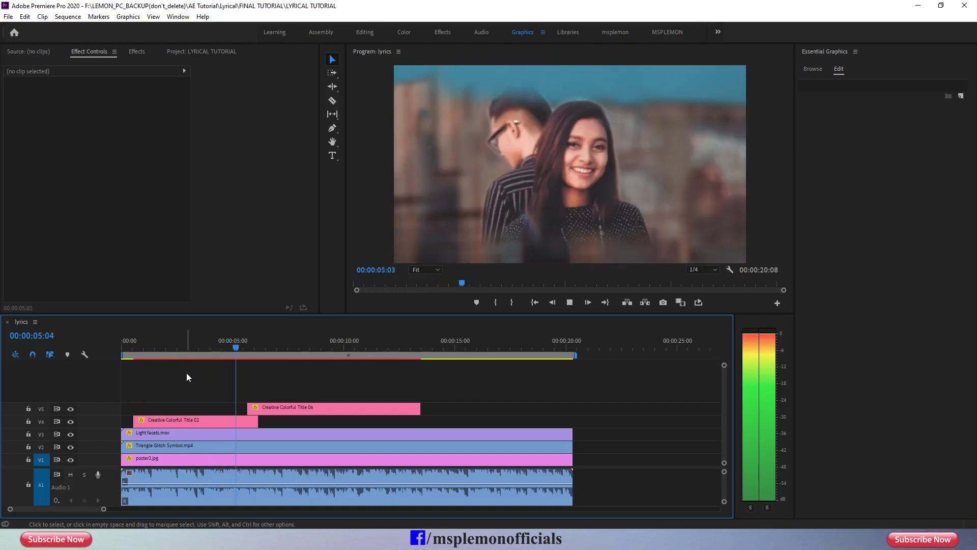
Extend the V4 Title 02 clip to about 6:11 and shift it slightly later, checking by playback
key("space")
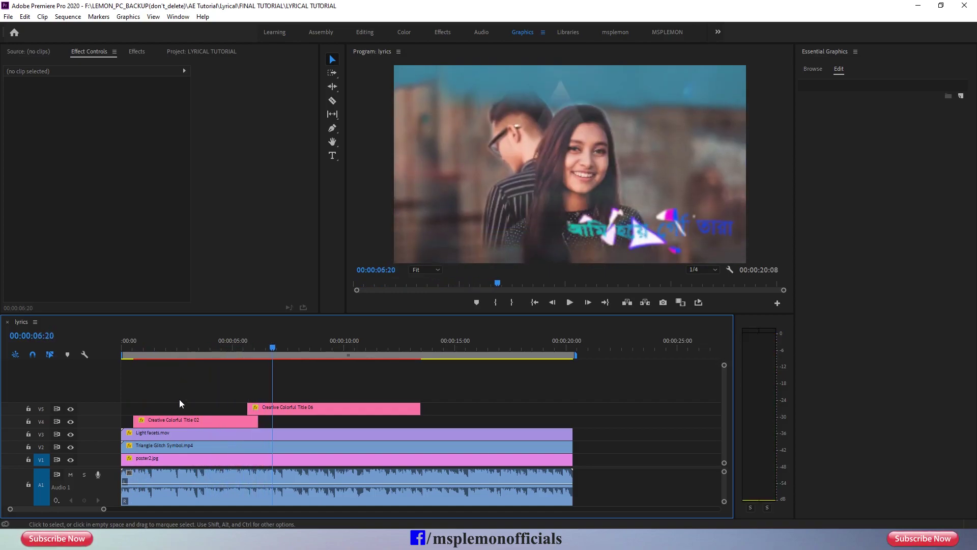
left_click_drag(259, 426, 236, 421)
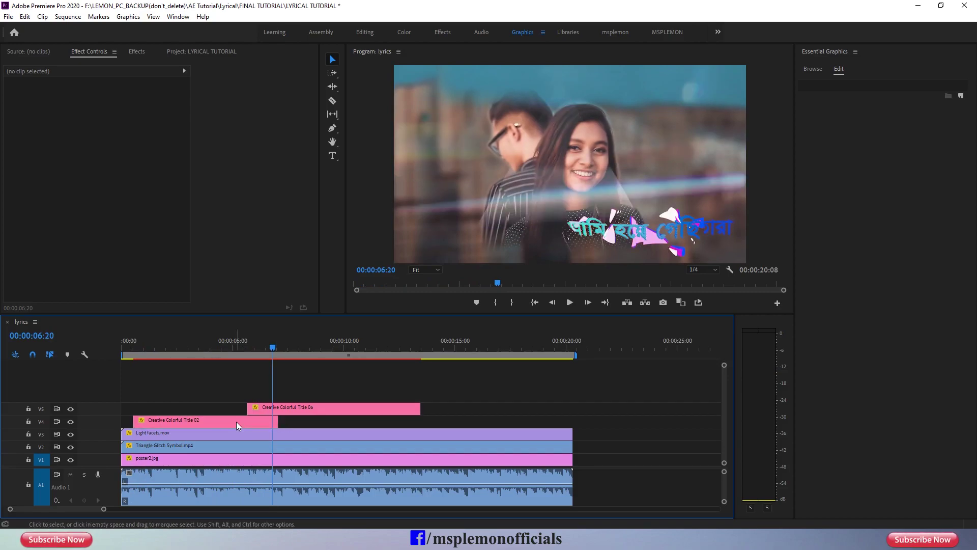
left_click_drag(245, 426, 237, 417)
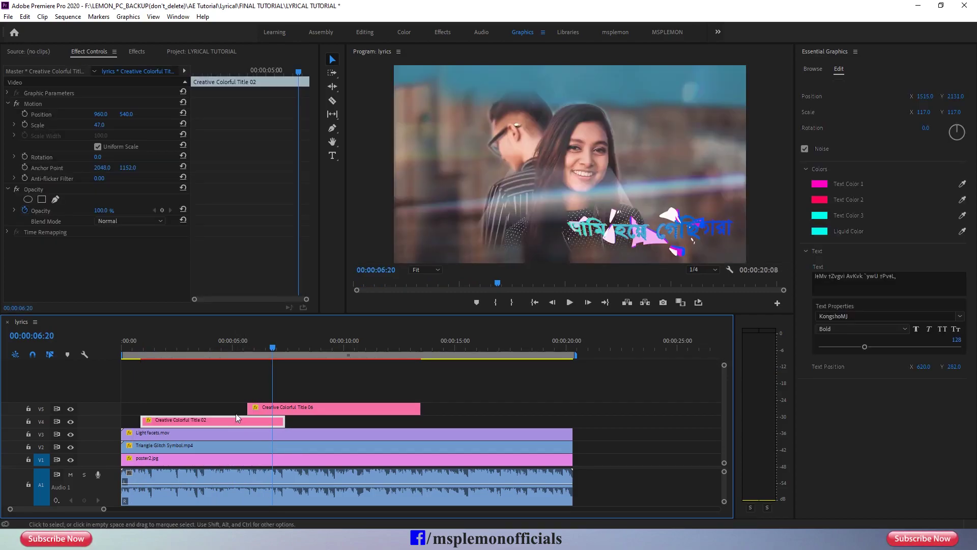
left_click_drag(266, 352, 365, 346)
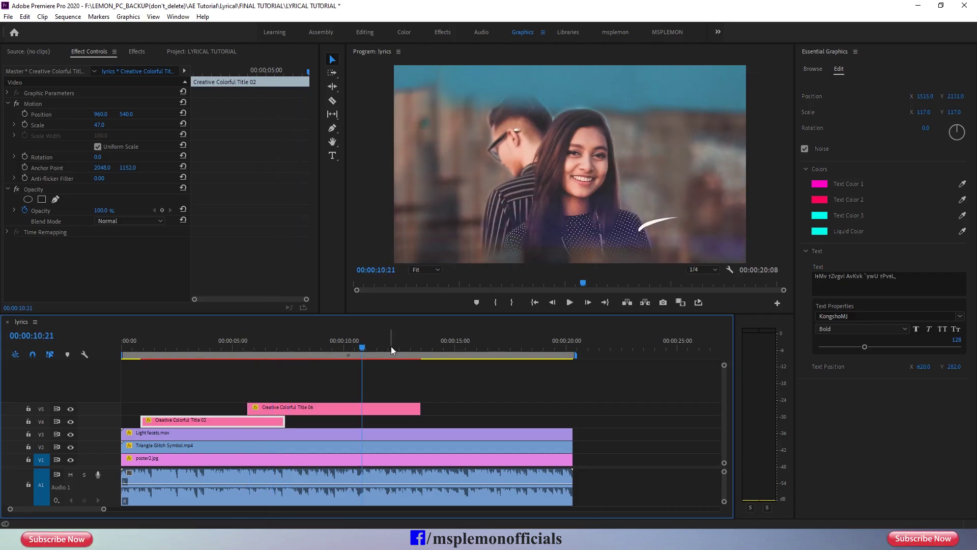
key("space")
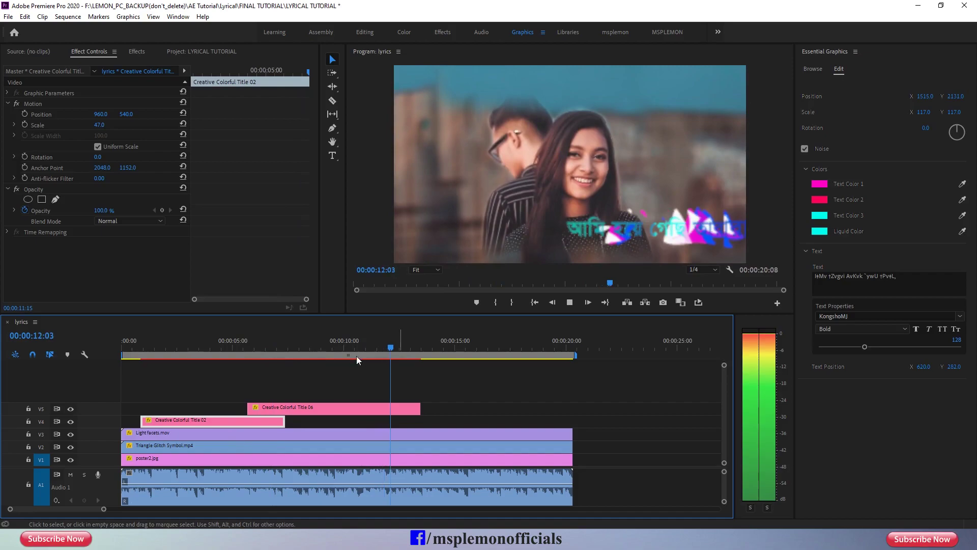
left_click(347, 347)
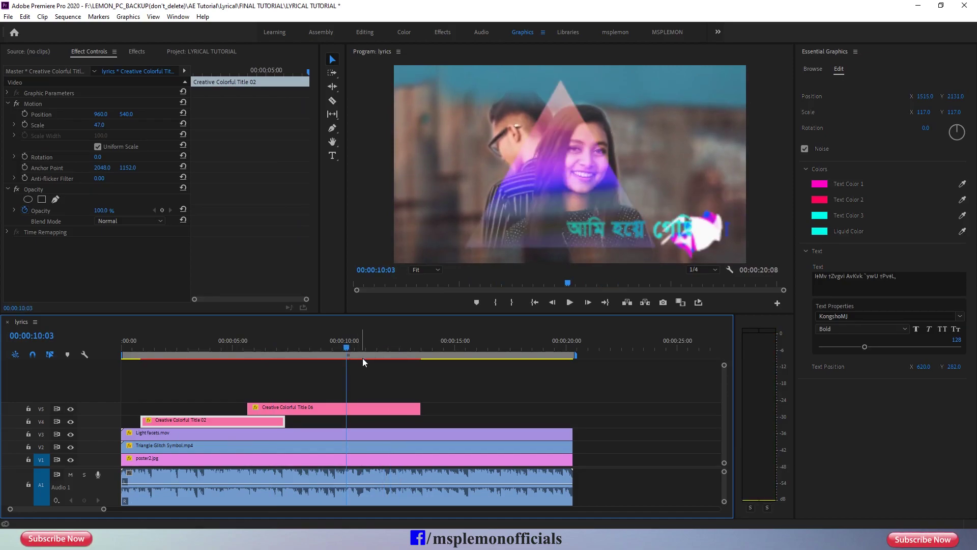
left_click(813, 70)
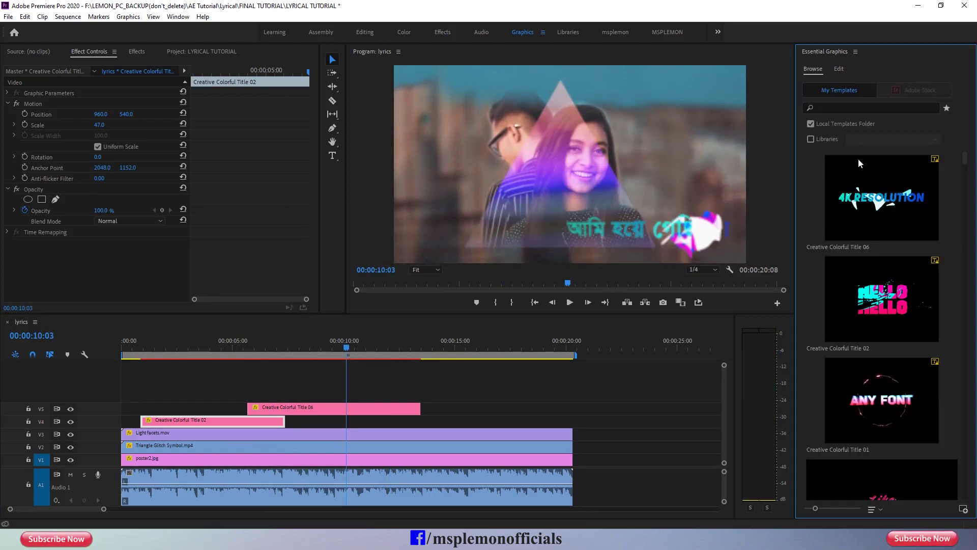
Install Colorful Title 09.mogrt and place Creative Colorful Title 09 on V6 at about 10:03
left_click(963, 509)
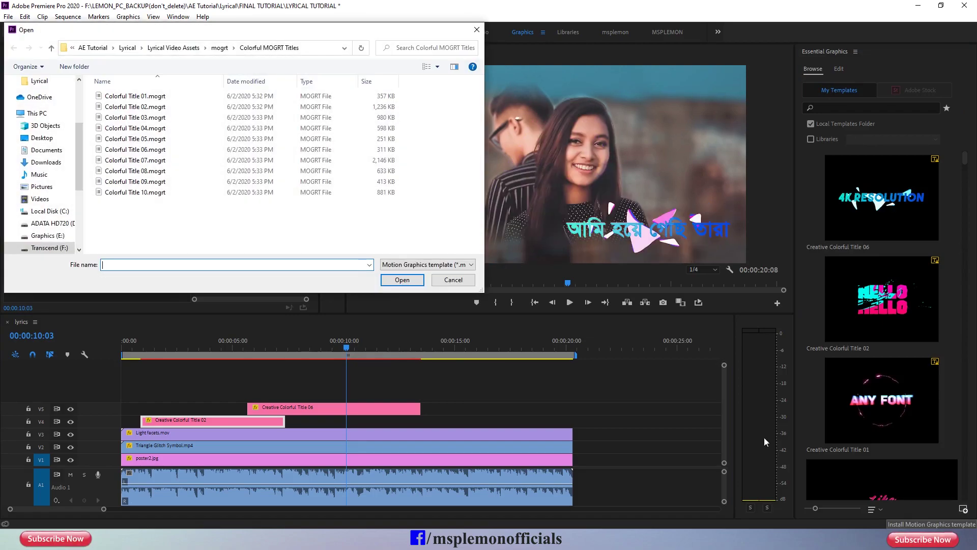
left_click(153, 182)
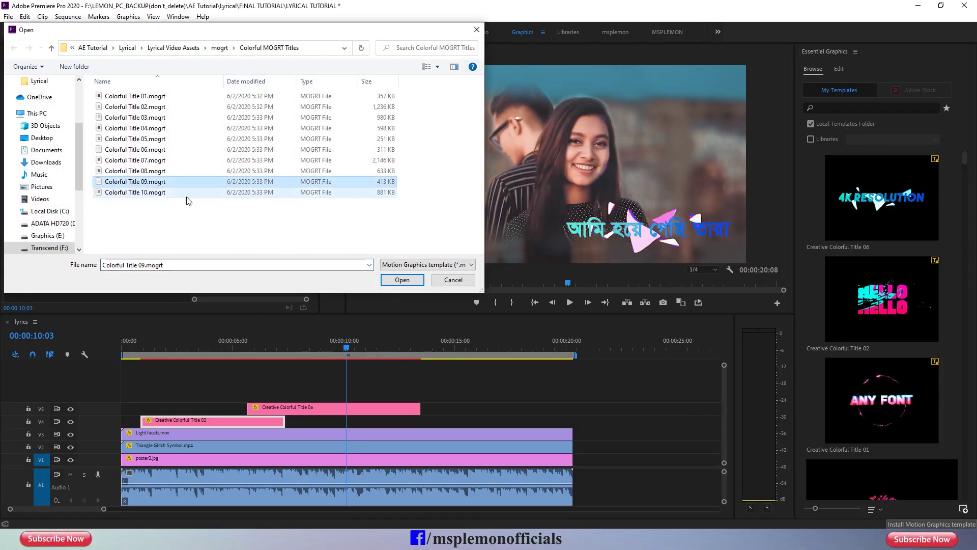
left_click(402, 280)
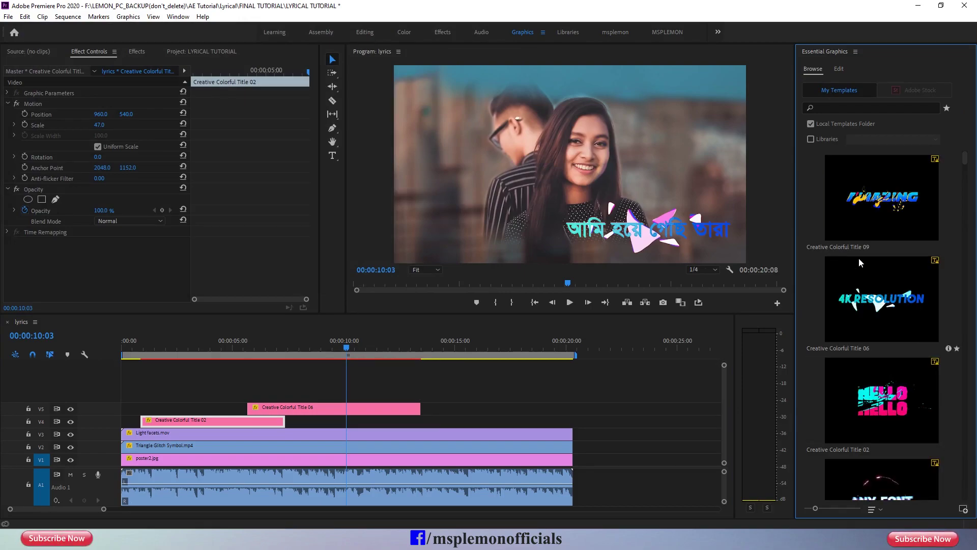
left_click(866, 206)
left_click_drag(805, 244, 351, 392)
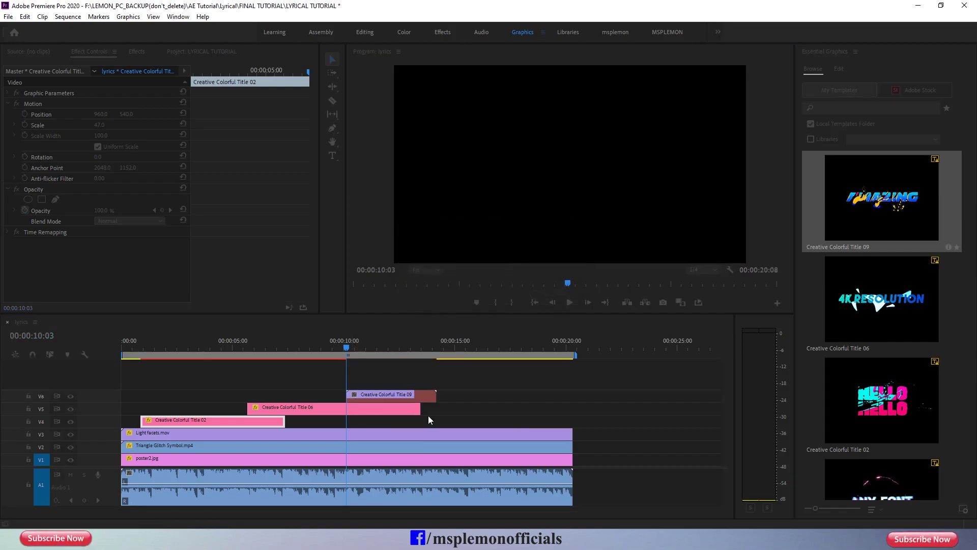
Dismiss the missing font warnings and shorten Creative Colorful Title 06 from its end
left_click(239, 98)
left_click(267, 200)
left_click_drag(419, 410, 376, 416)
left_click(357, 354)
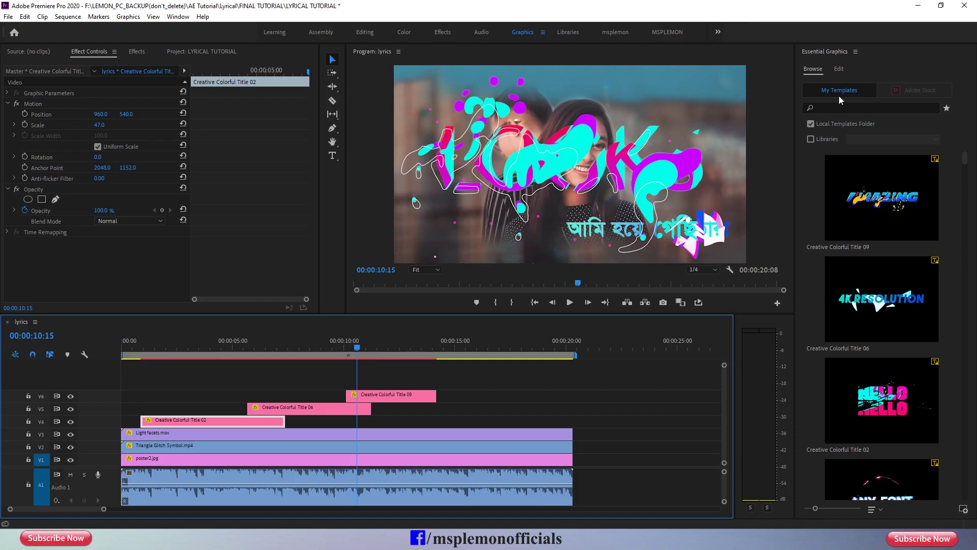
Scale Creative Colorful Title 09 down to 89 and lower it in the frame
left_click(440, 397)
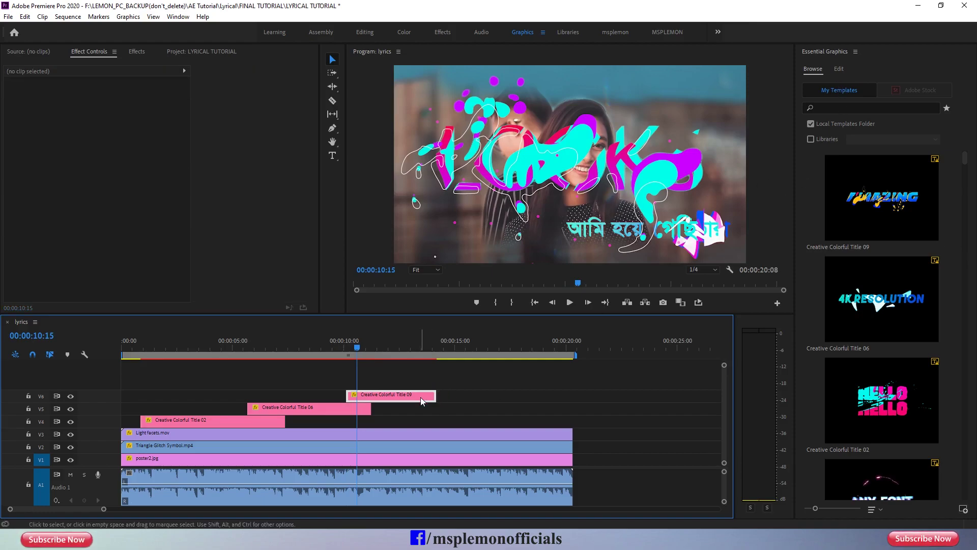
left_click(422, 400)
left_click_drag(931, 116, 857, 136)
left_click(382, 348)
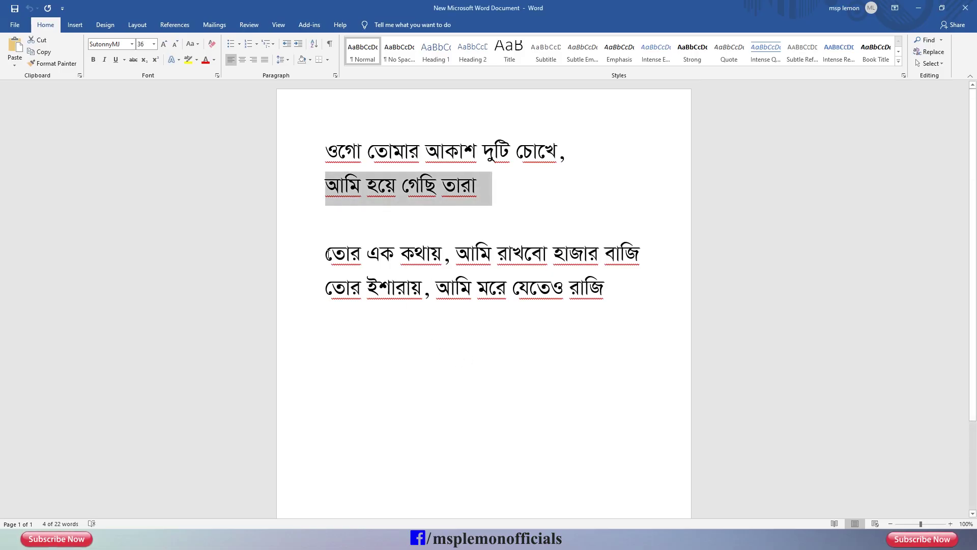
Copy তোর এক কথায় from Word and paste it over 'looks' in Text 1
left_click_drag(326, 255, 441, 254)
right_click(409, 250)
left_click(437, 273)
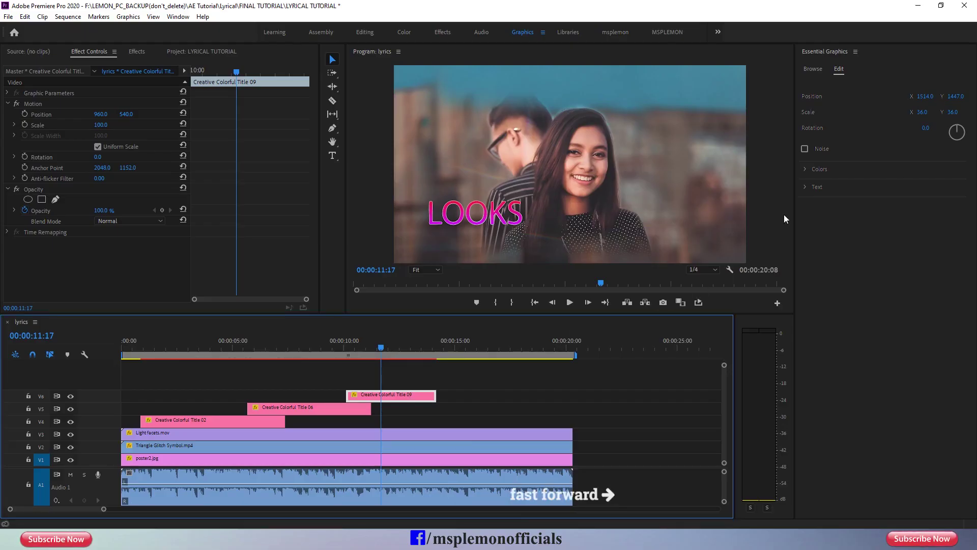
left_click(806, 187)
triple_click(838, 220)
key("ctrl+v")
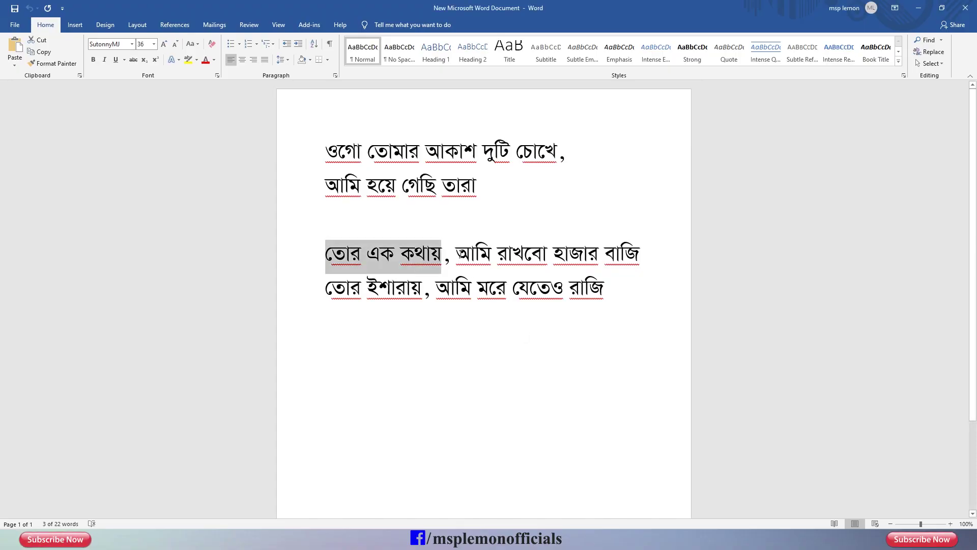
Copy the next phrase আমি রাখবো হাজার বাজি and select 'amazing' in Text 2
left_click_drag(460, 253, 642, 254)
right_click(560, 258)
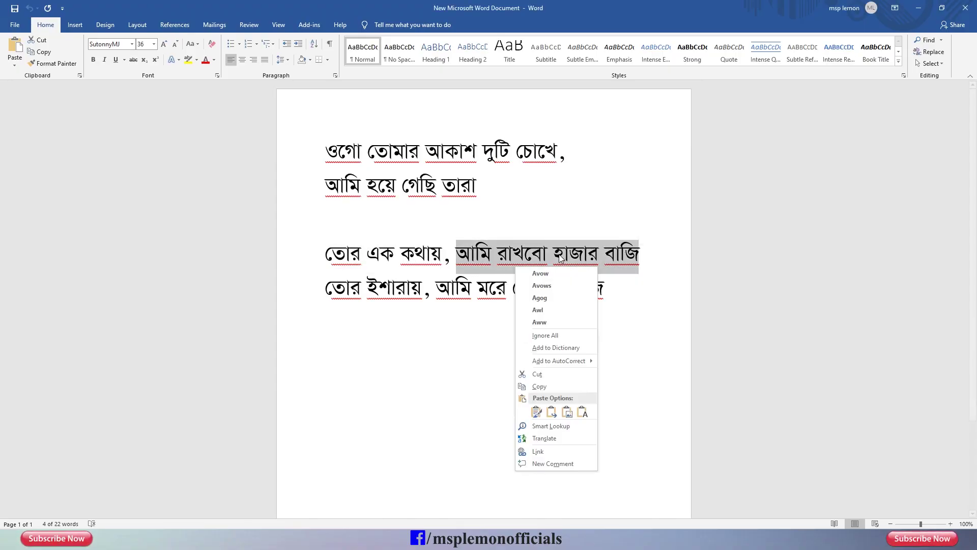
left_click(555, 388)
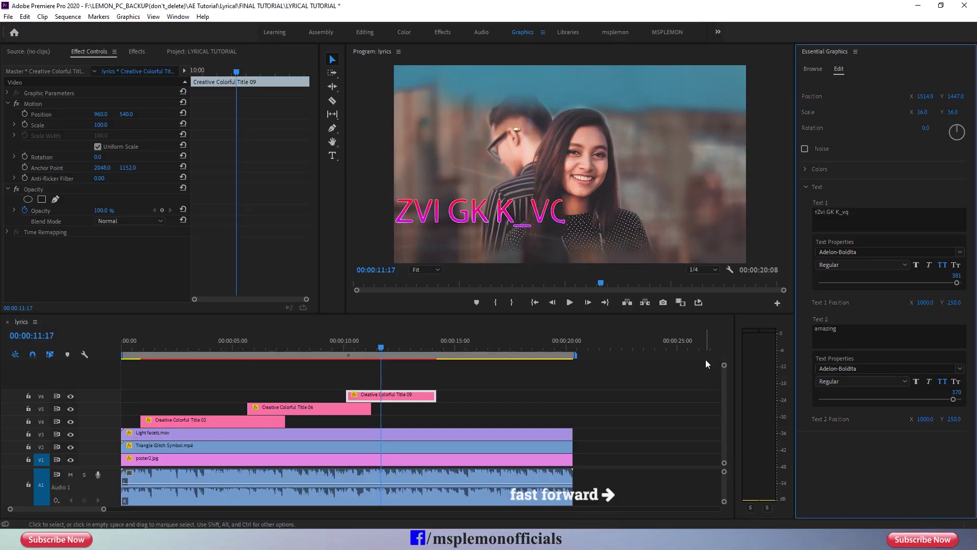
triple_click(842, 330)
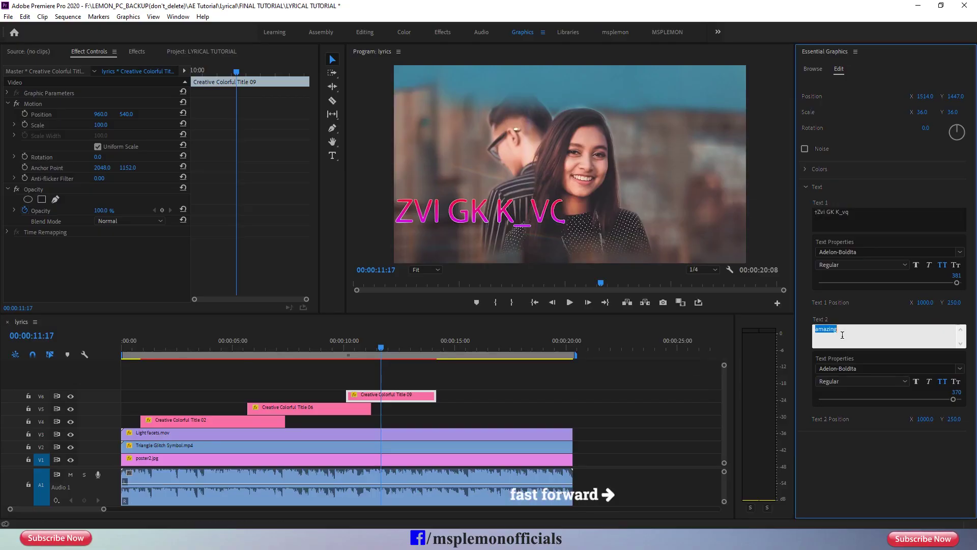
Paste the second lyric phrase into Text 2 and set Text 1's font to KongshoMJ Bold
right_click(850, 339)
left_click(859, 367)
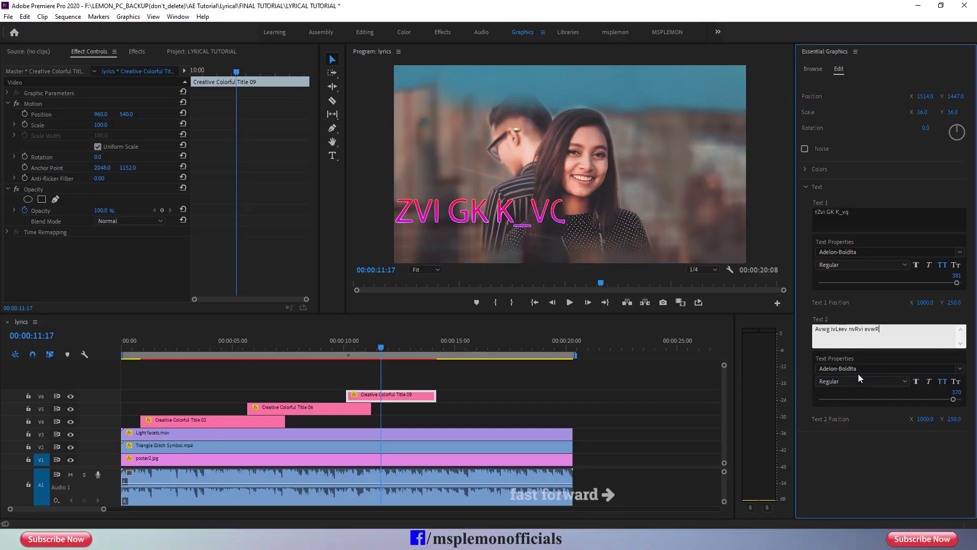
triple_click(863, 225)
left_click(860, 253)
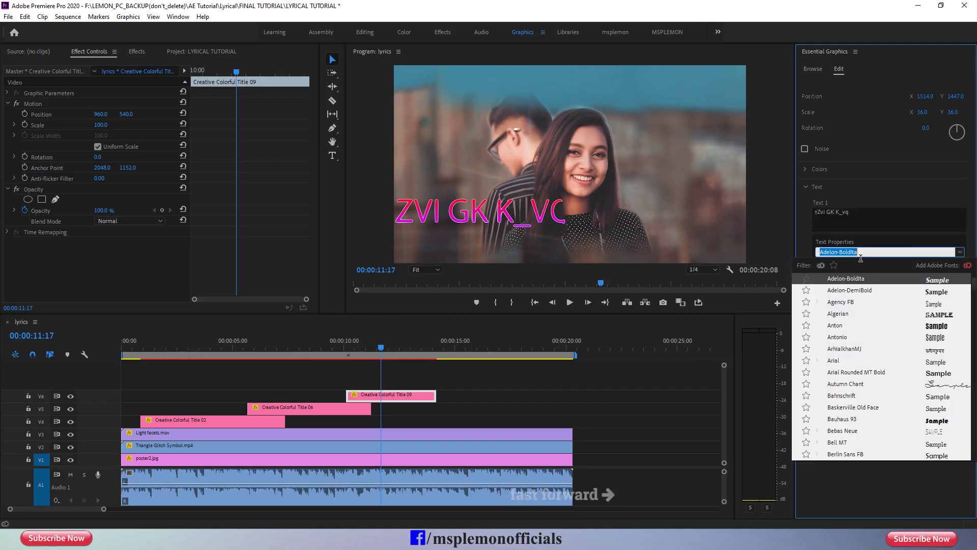
type("kong")
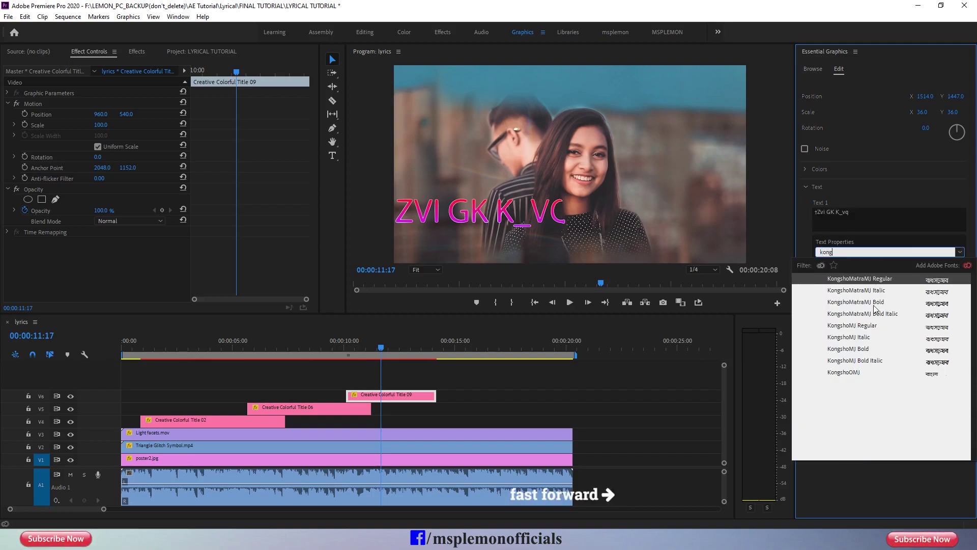
left_click(860, 349)
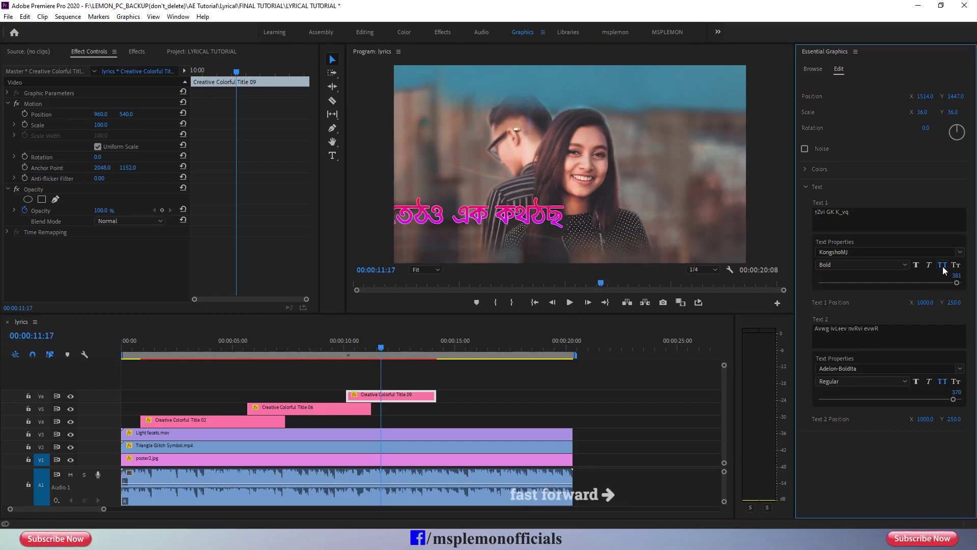
Set Text 2 to KongshoMJ Bold, turn off All Caps, and reduce its font size
left_click(885, 343)
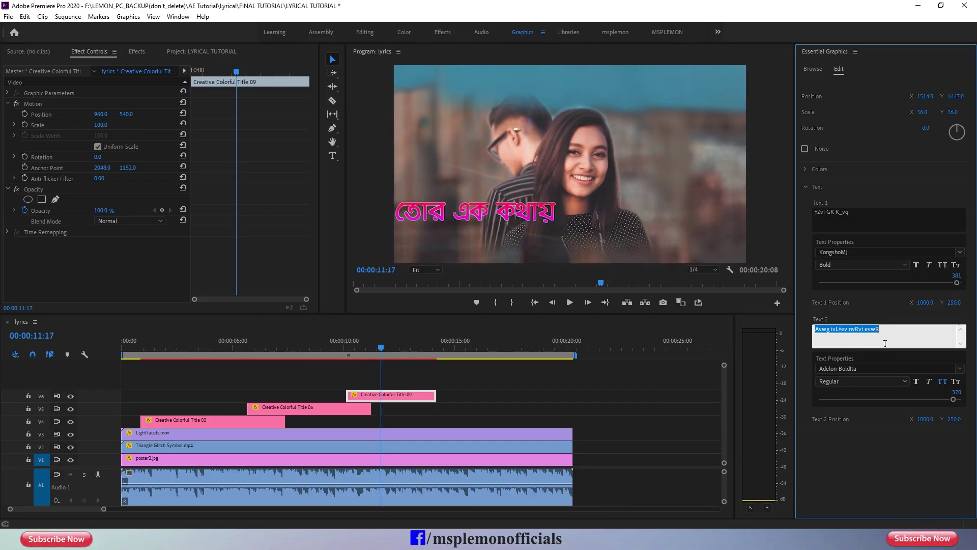
left_click(405, 354)
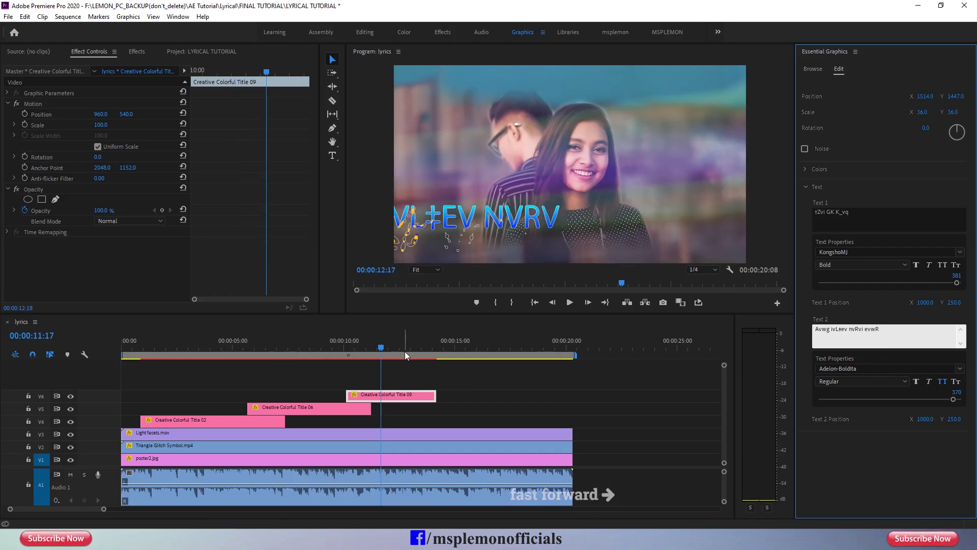
left_click(859, 368)
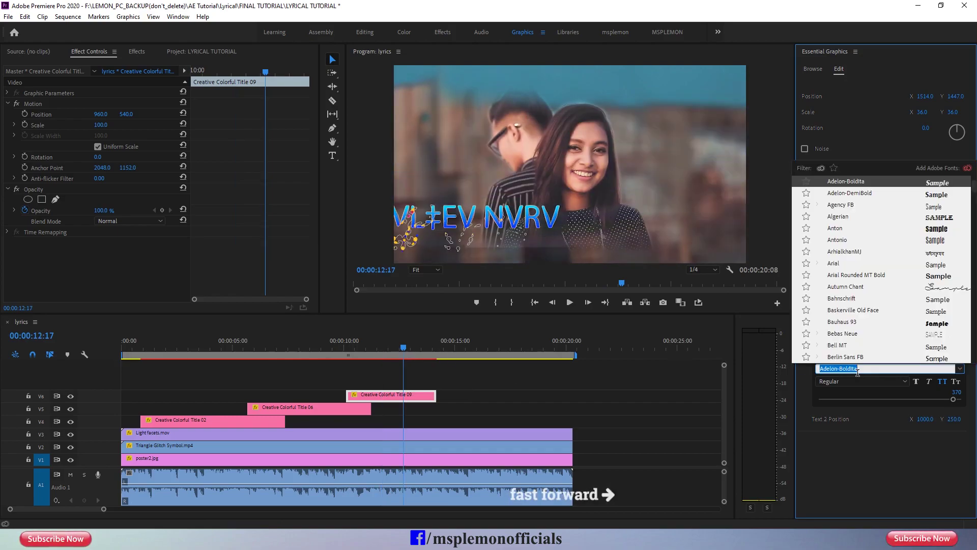
type("kong")
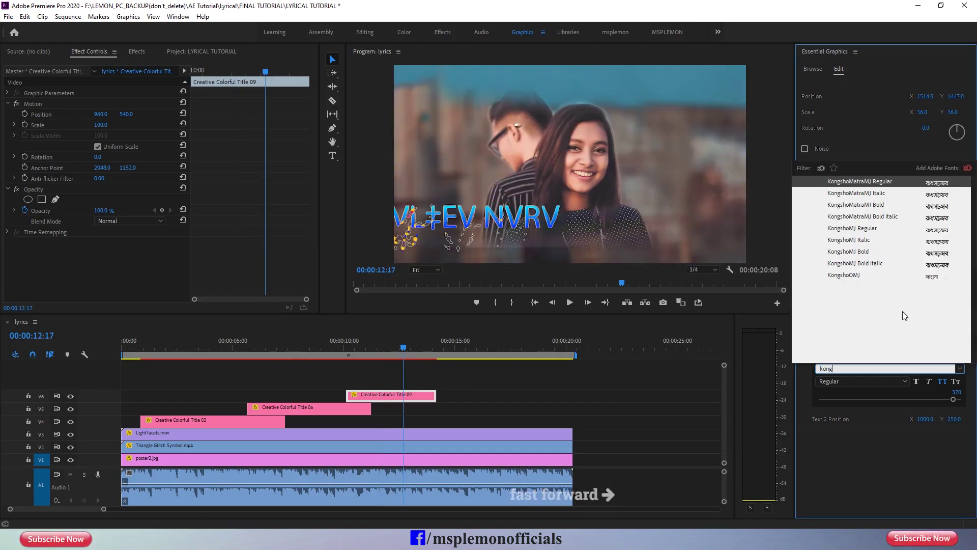
left_click(871, 251)
left_click(940, 381)
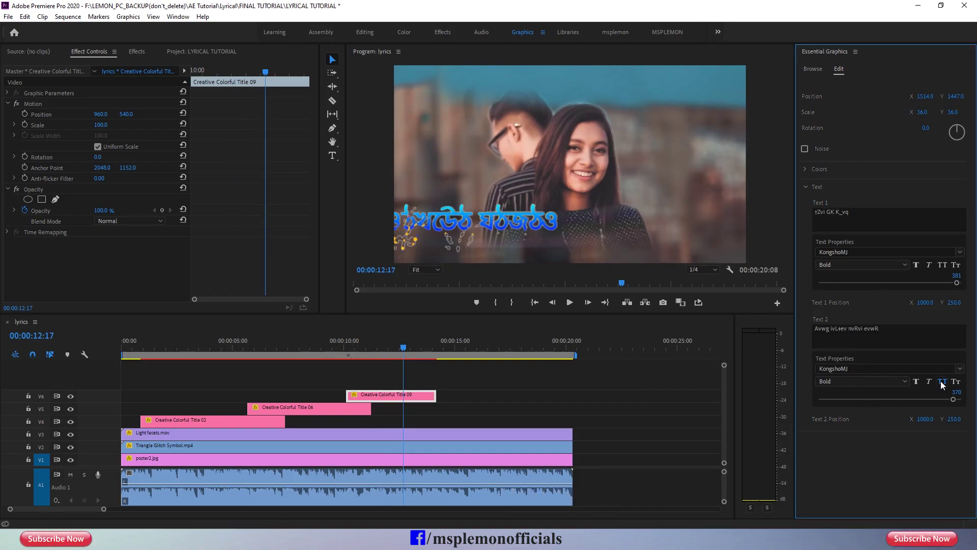
left_click_drag(945, 400, 888, 404)
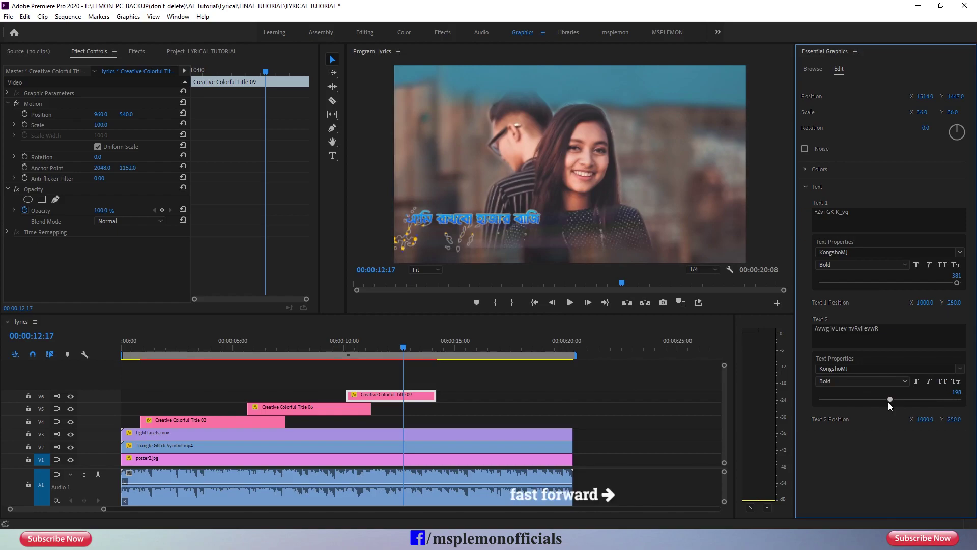
Shrink Text 1 to size 334 and nudge the title position to 1539, 1512
left_click(382, 347)
left_click_drag(956, 282, 938, 285)
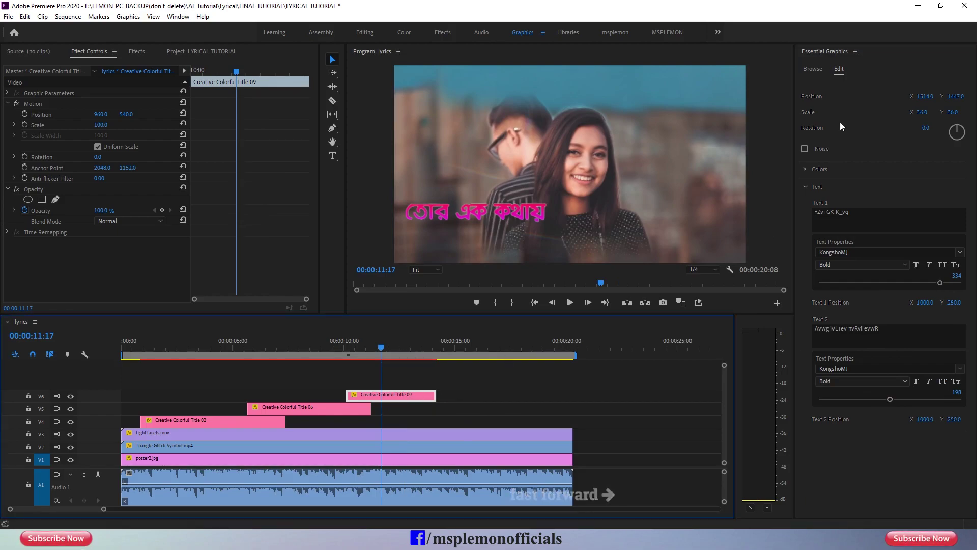
left_click_drag(925, 96, 930, 96)
left_click_drag(955, 96, 976, 96)
left_click(339, 350)
left_click(369, 366)
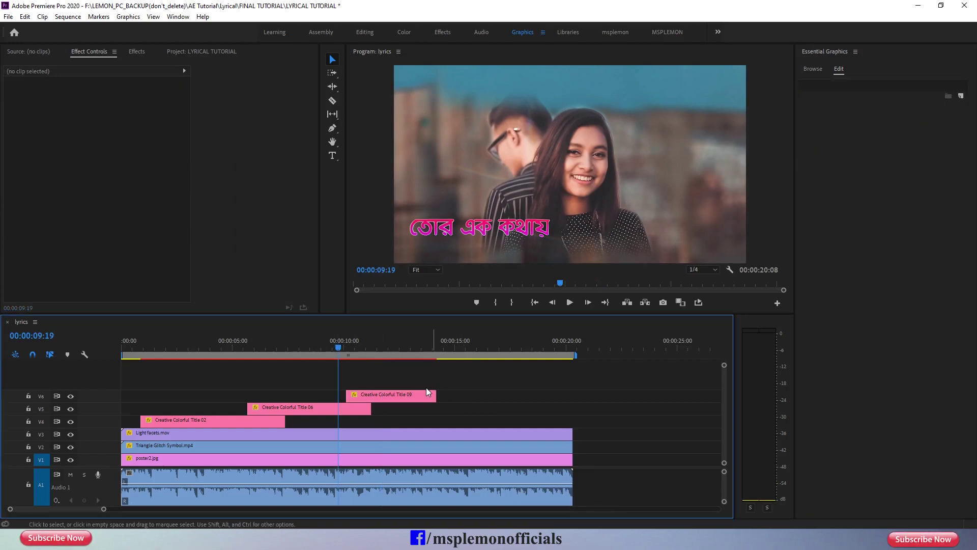
Extend the end of Creative Colorful Title 09, render work-area effects, and stop playback after previewing
left_click_drag(436, 395, 478, 396)
left_click(419, 350)
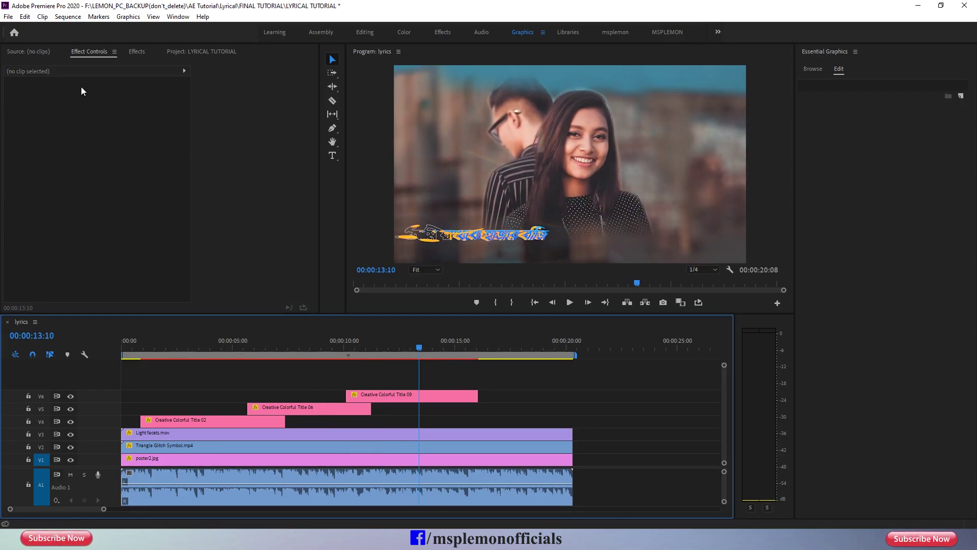
left_click(68, 17)
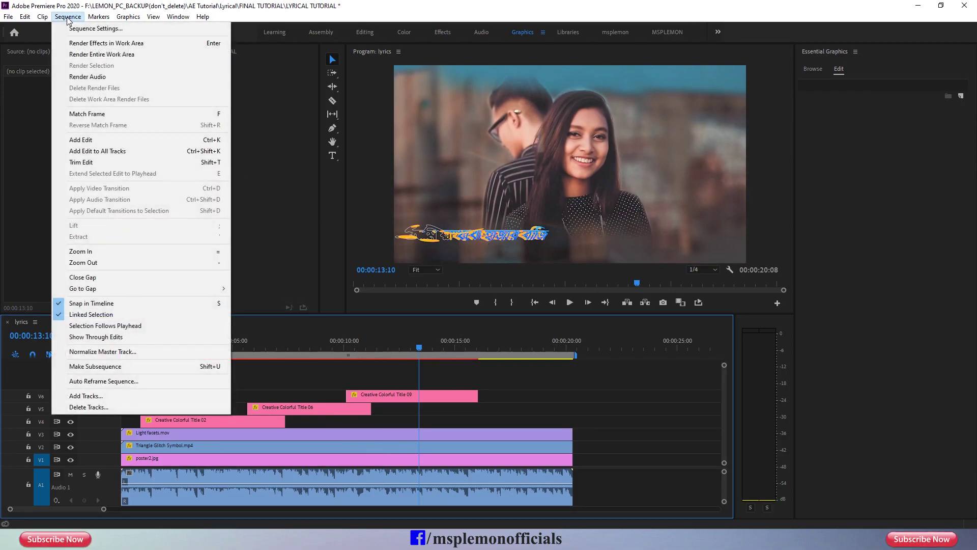
left_click(106, 55)
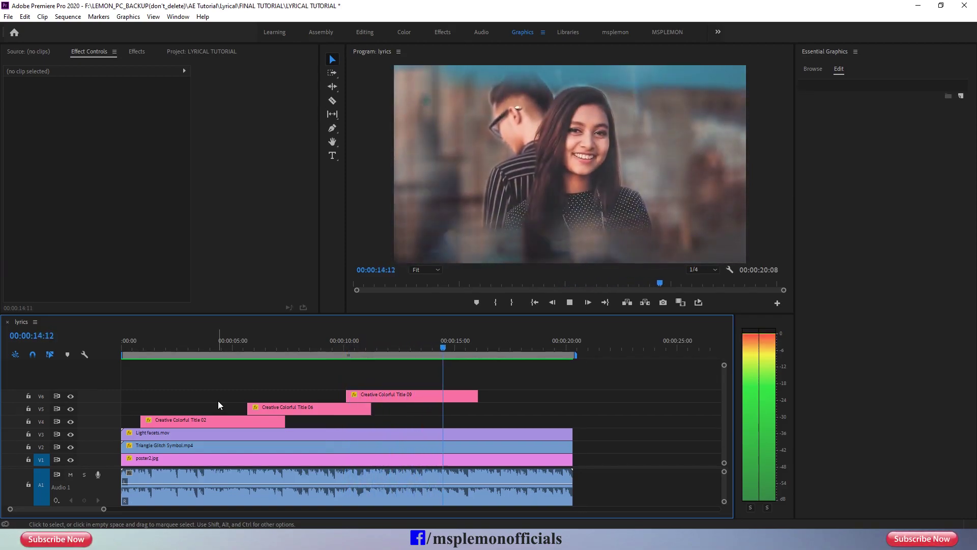
key("space")
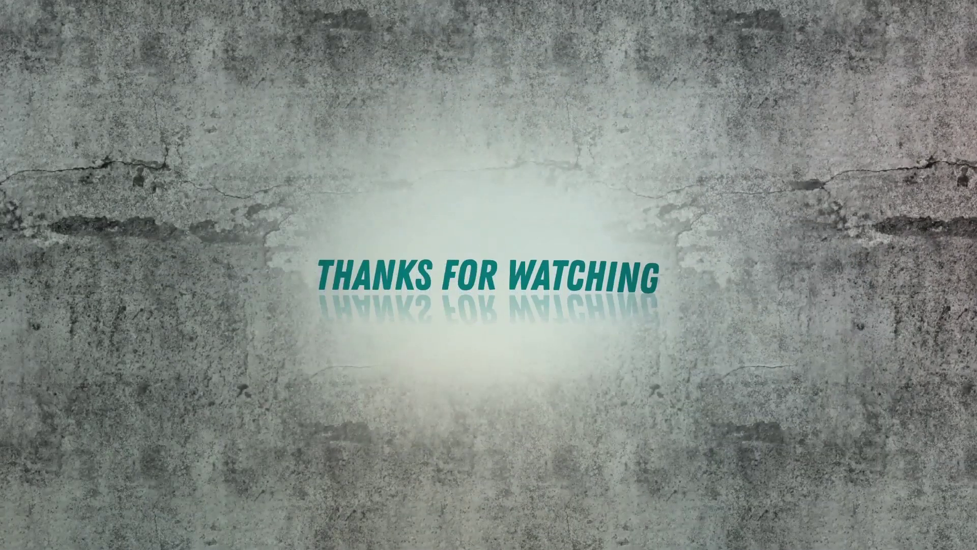